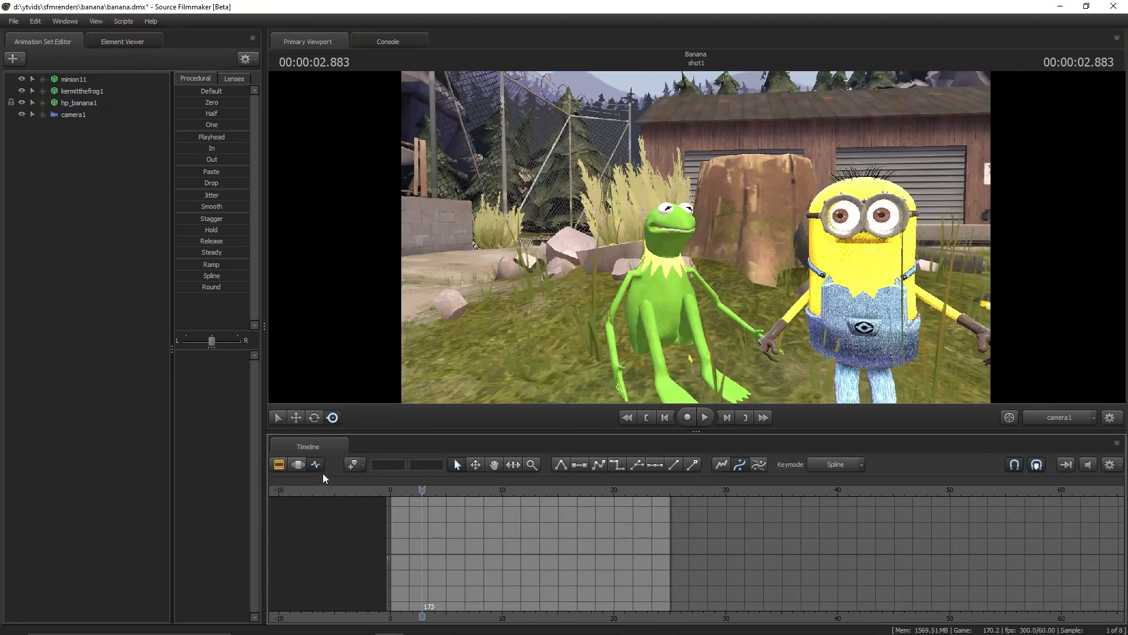
Select minion11, kermitthefrog1 and hp_banana1 together and examine their combined keyframes across the whole shot
click(74, 79)
shift+click(76, 103)
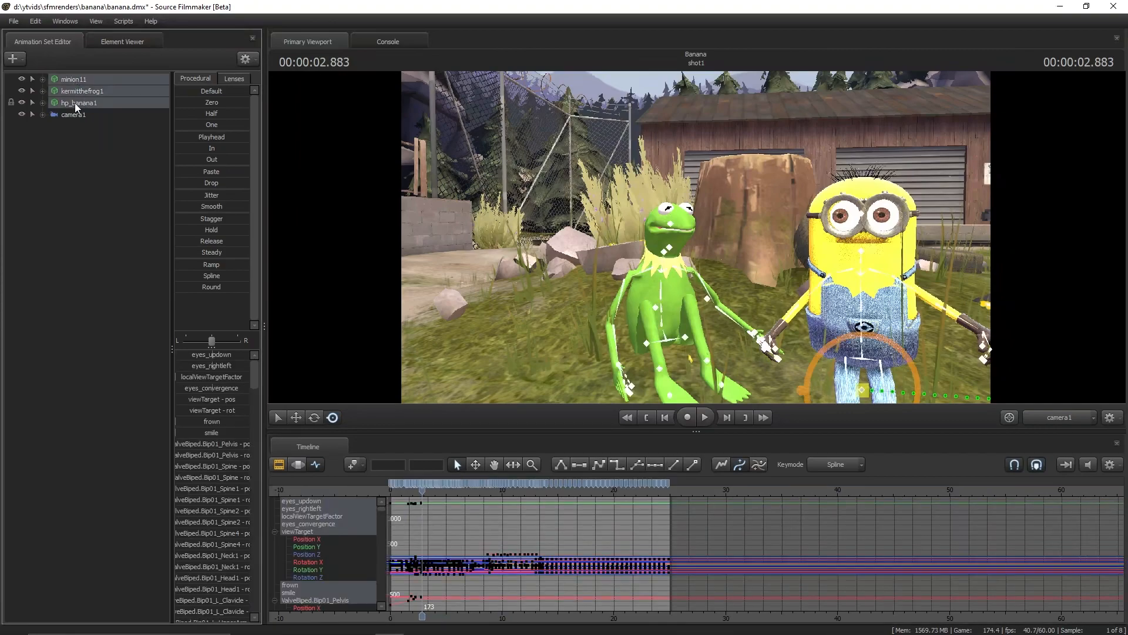
scroll(580, 576, up, 5)
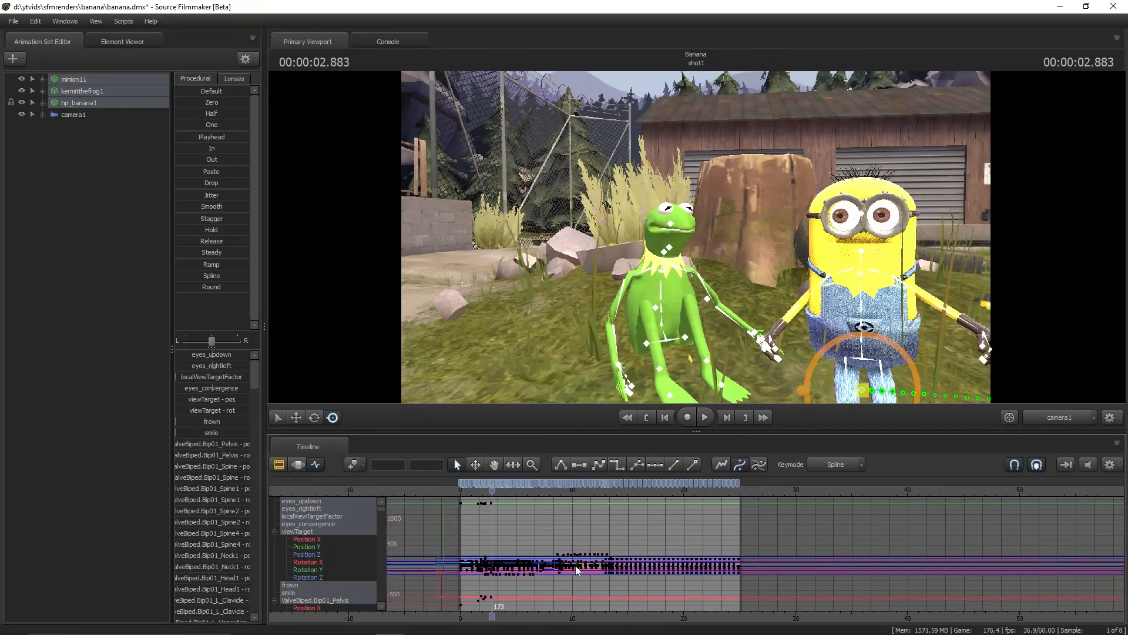
drag(525, 618, 502, 625)
scroll(610, 623, down, 2)
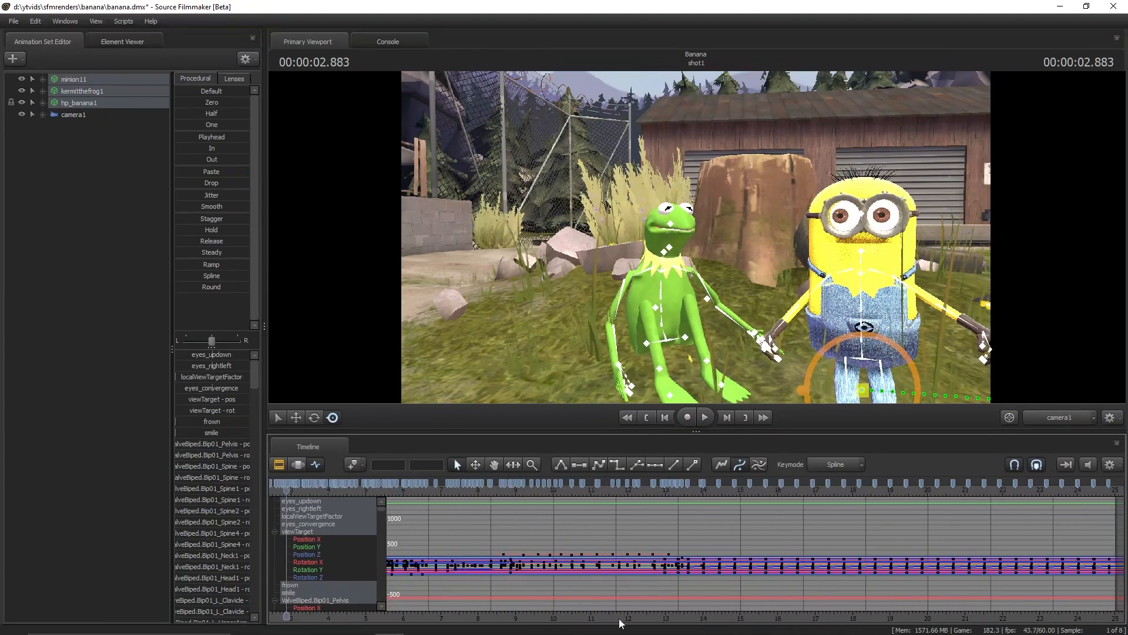
scroll(694, 613, down, 10)
drag(603, 614, 804, 617)
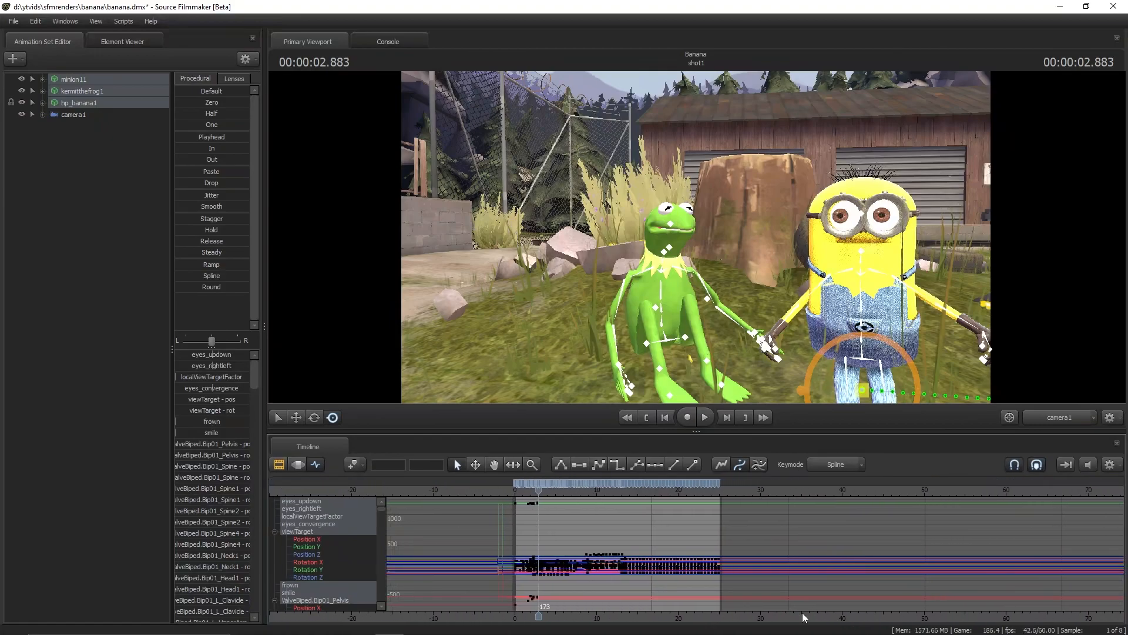
Select only minion11 and examine the spacing of its keyframes along the shot
click(71, 82)
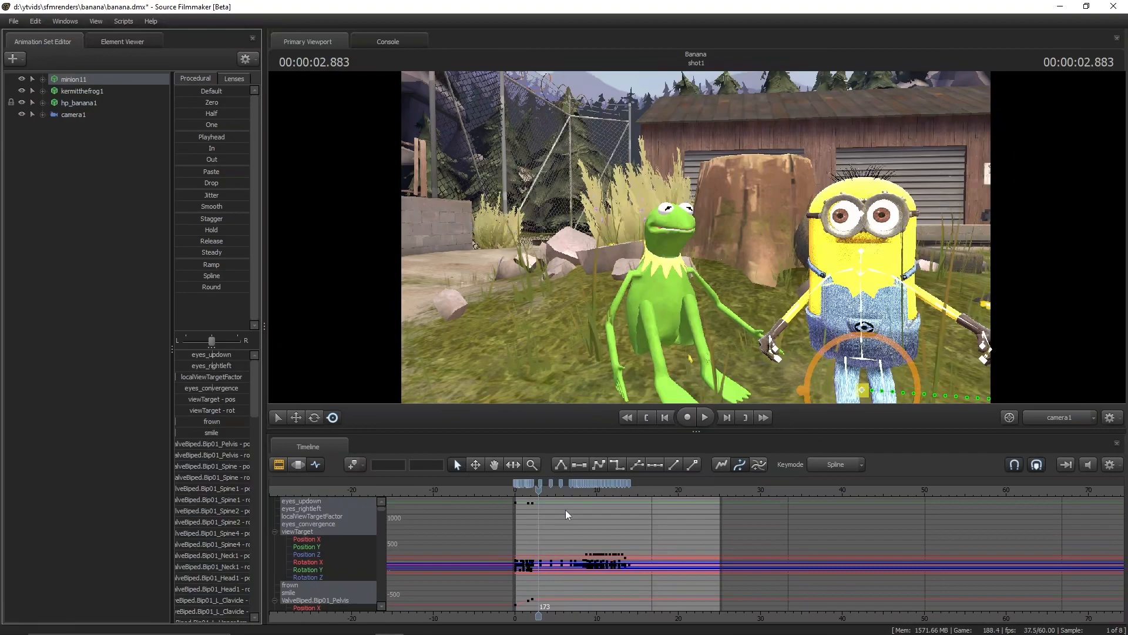
scroll(543, 553, up, 5)
scroll(535, 541, up, 2)
drag(619, 620, 654, 617)
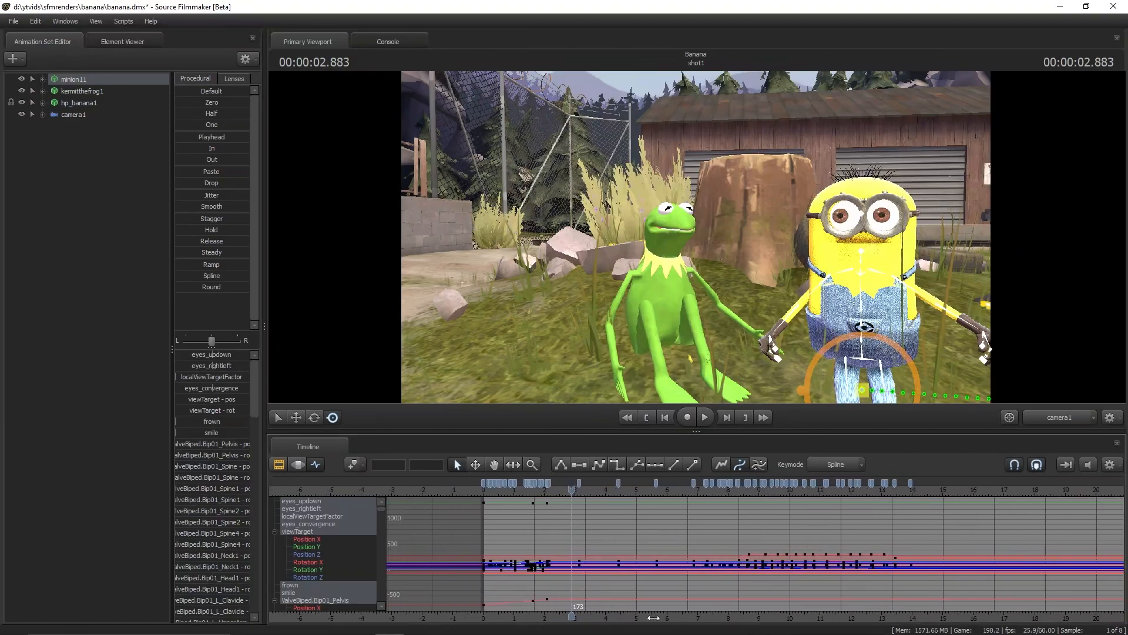
Show the clips of the session and mute the Dialog and Music sound tracks
click(290, 466)
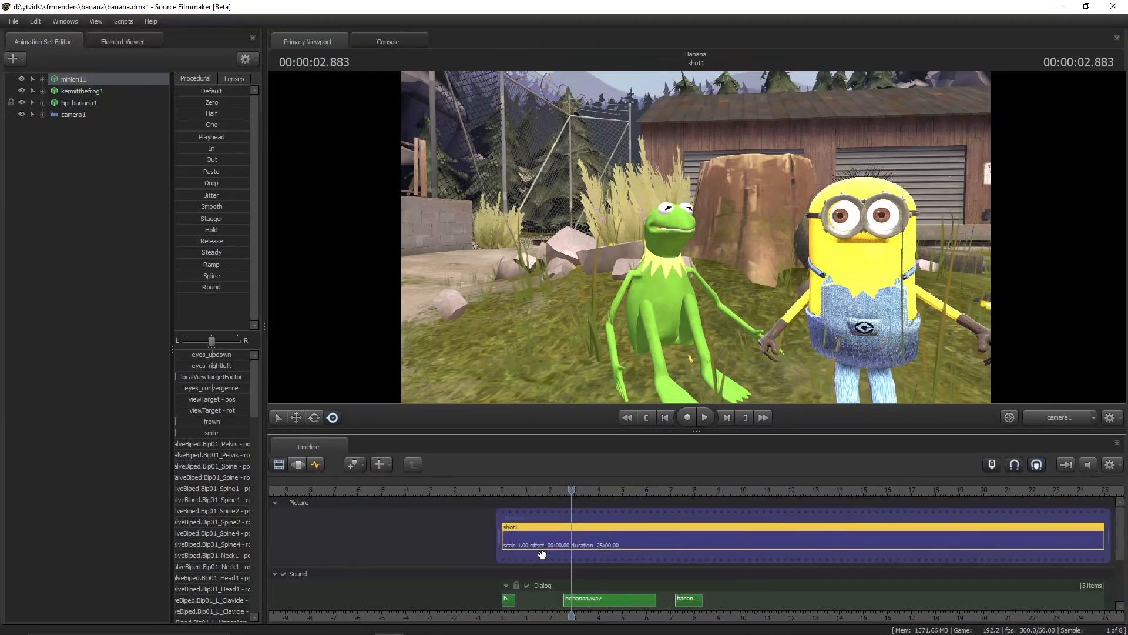
right_click(594, 586)
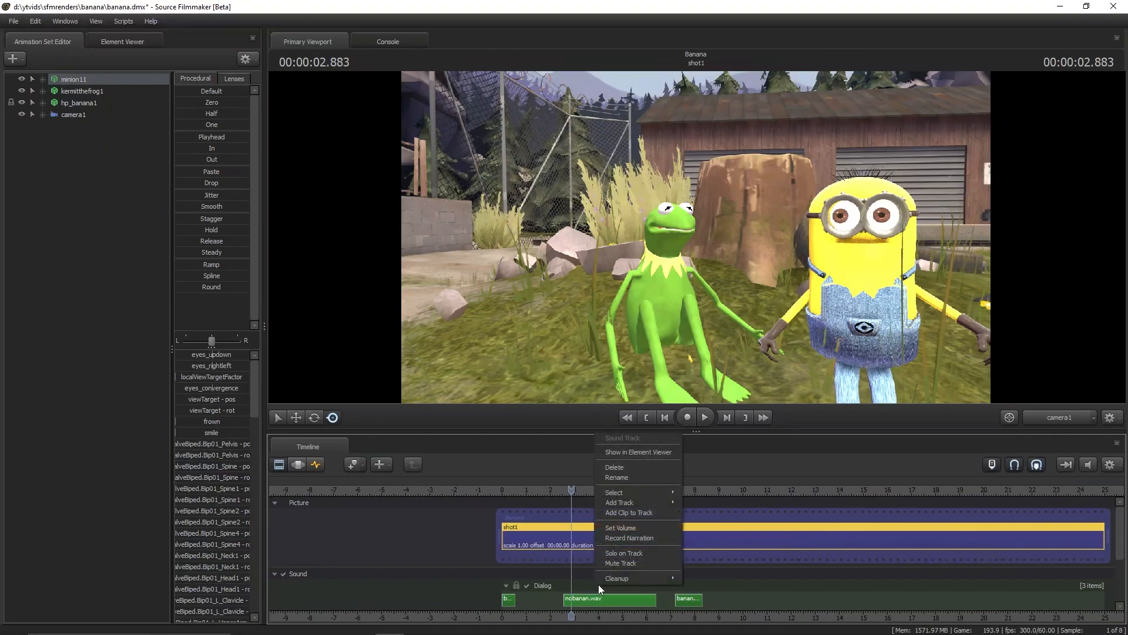
click(621, 563)
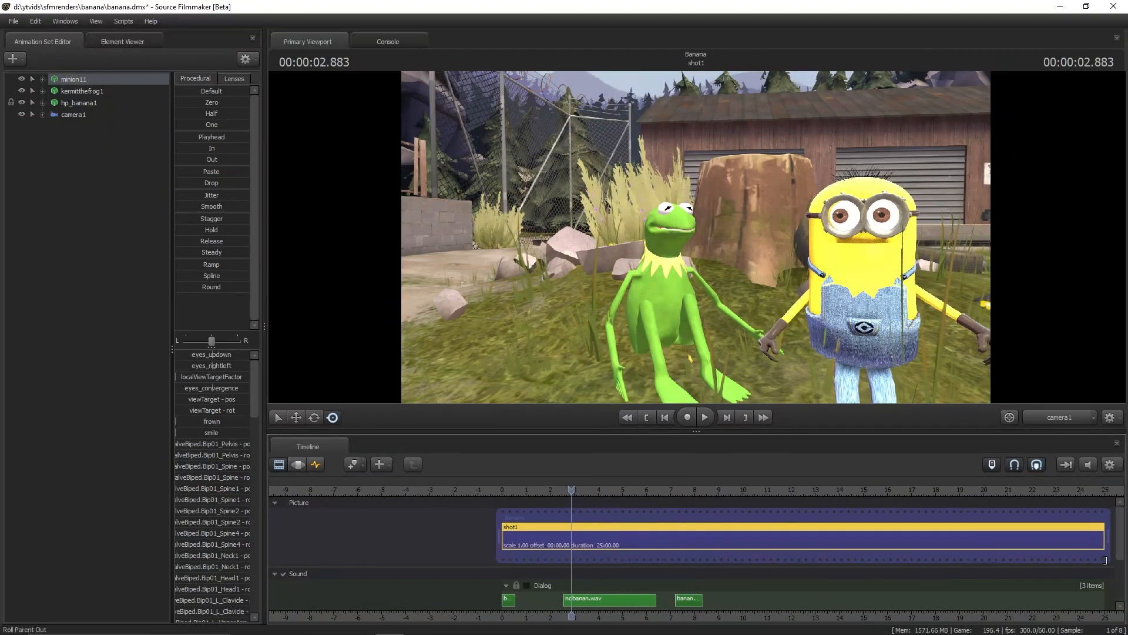
scroll(592, 562, down, 3)
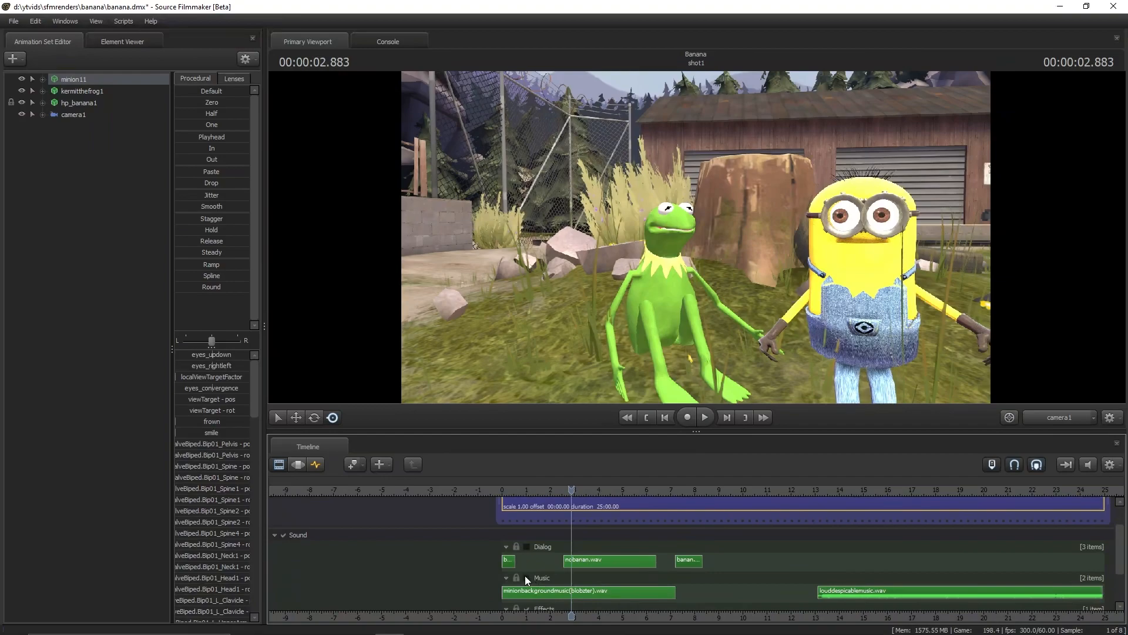
drag(1119, 543, 1120, 582)
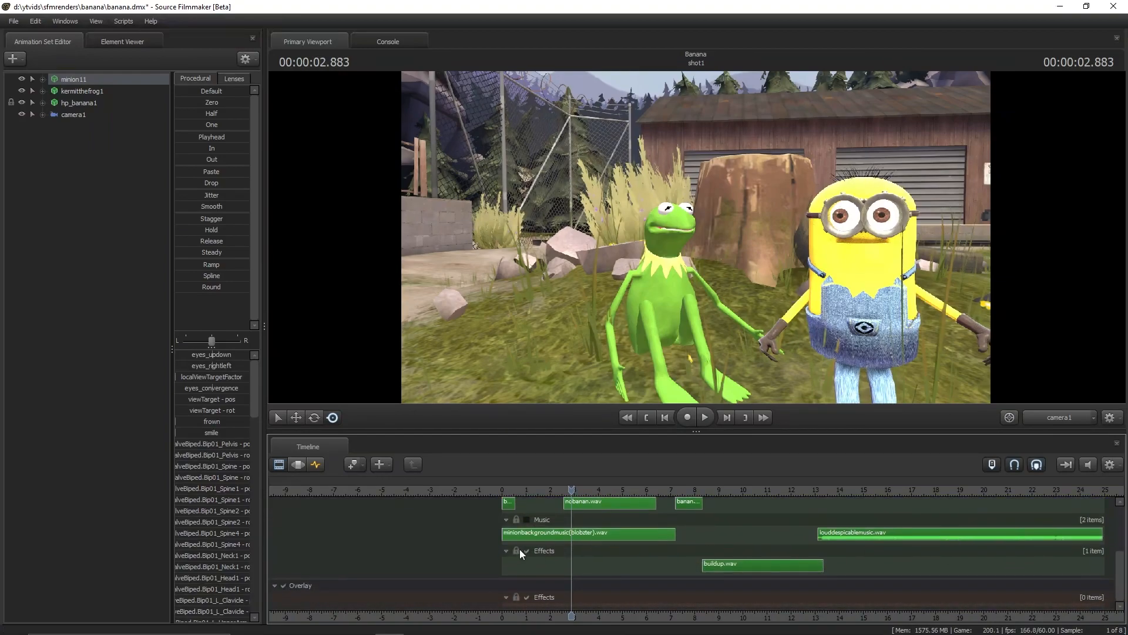
Return to the animation curves, select the minion's ValveBiped.Bip01_Spine bone and scrub back to about 0.7 s to examine its motion
click(316, 464)
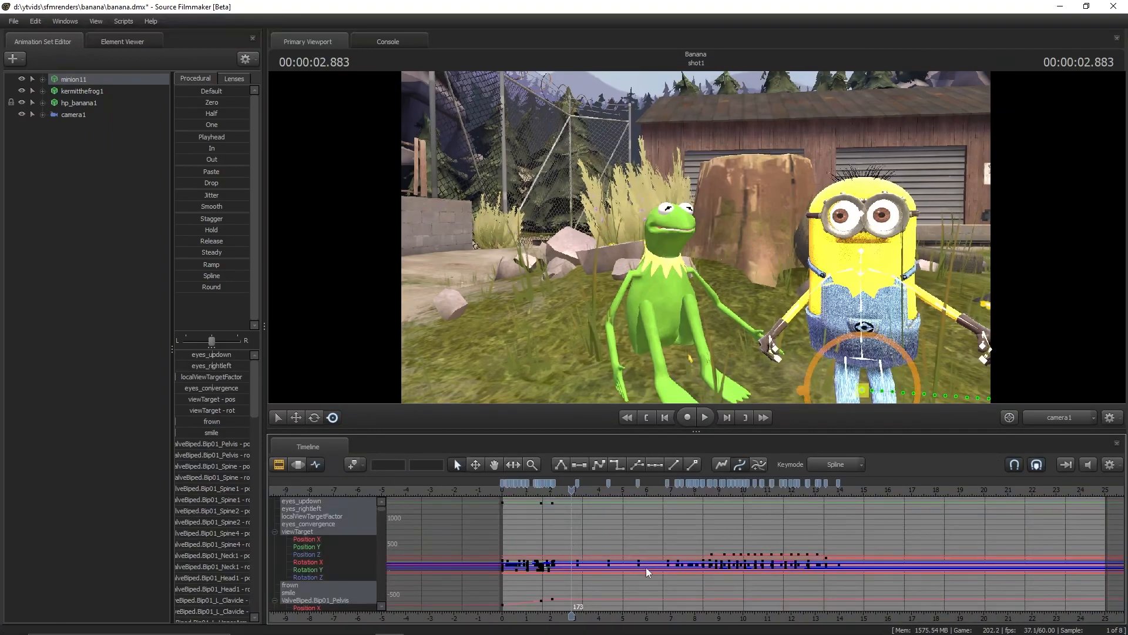
drag(624, 612, 502, 611)
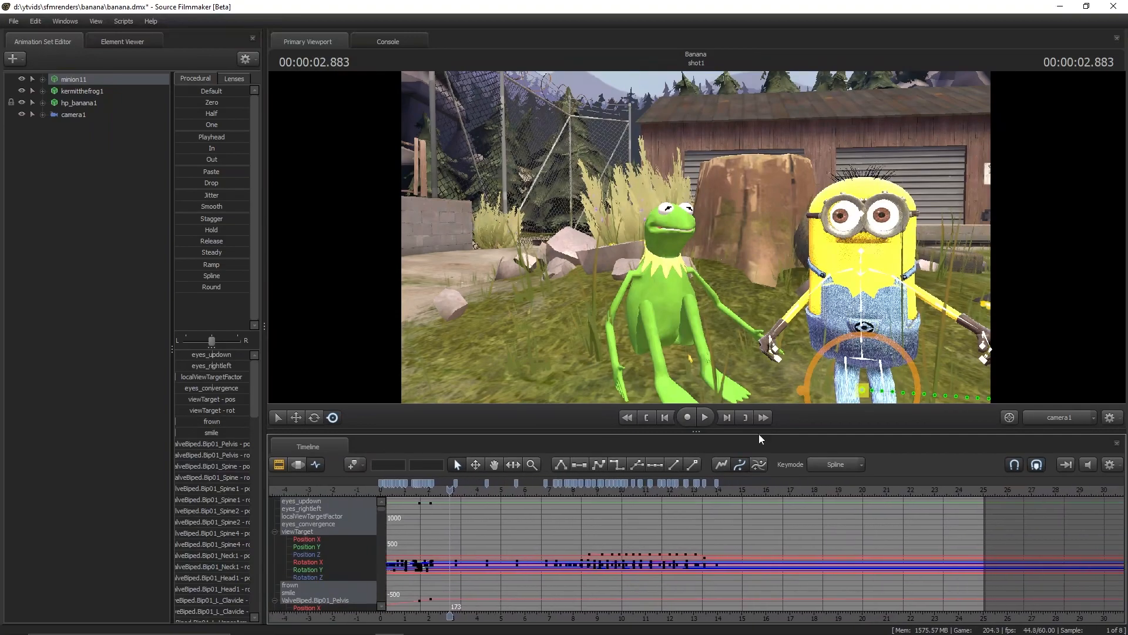
click(865, 356)
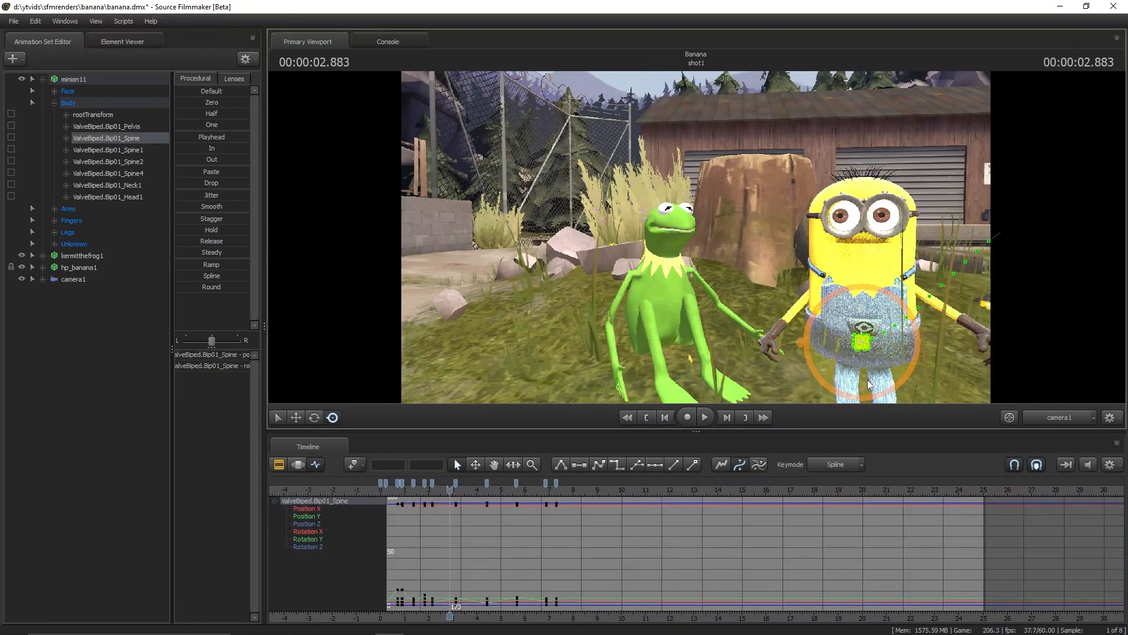
click(862, 341)
drag(448, 494, 412, 512)
scroll(422, 511, up, 3)
scroll(512, 494, down, 4)
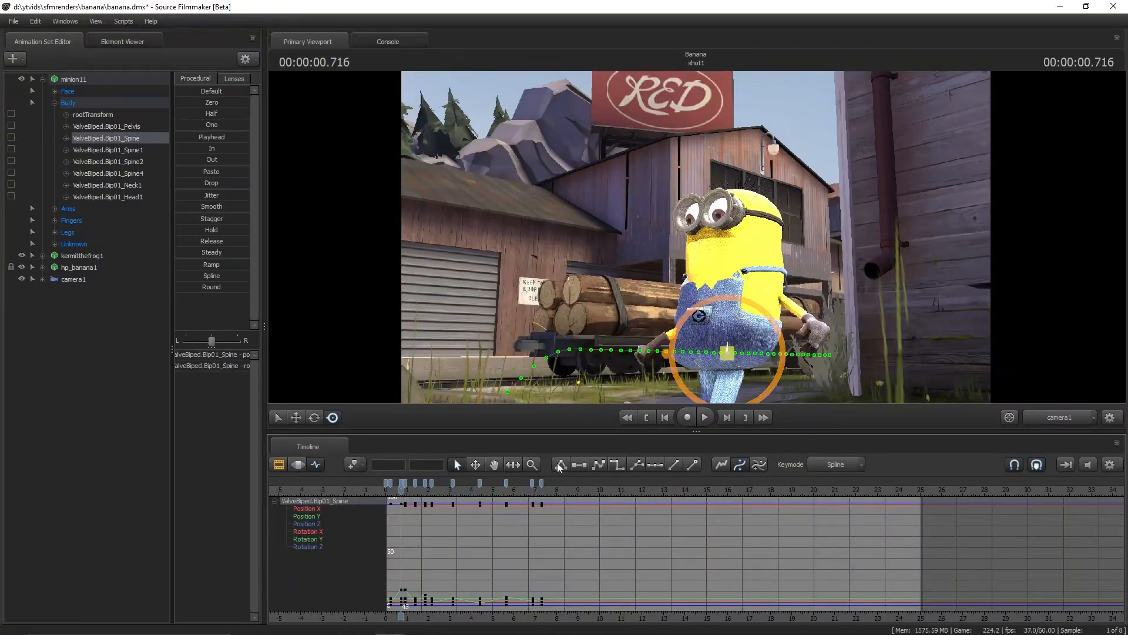
Inspect the minion's Spine2, Spine4 and right upper arm curves, scrubbing through the arm-waving keyframes to about 11.7 s
click(736, 312)
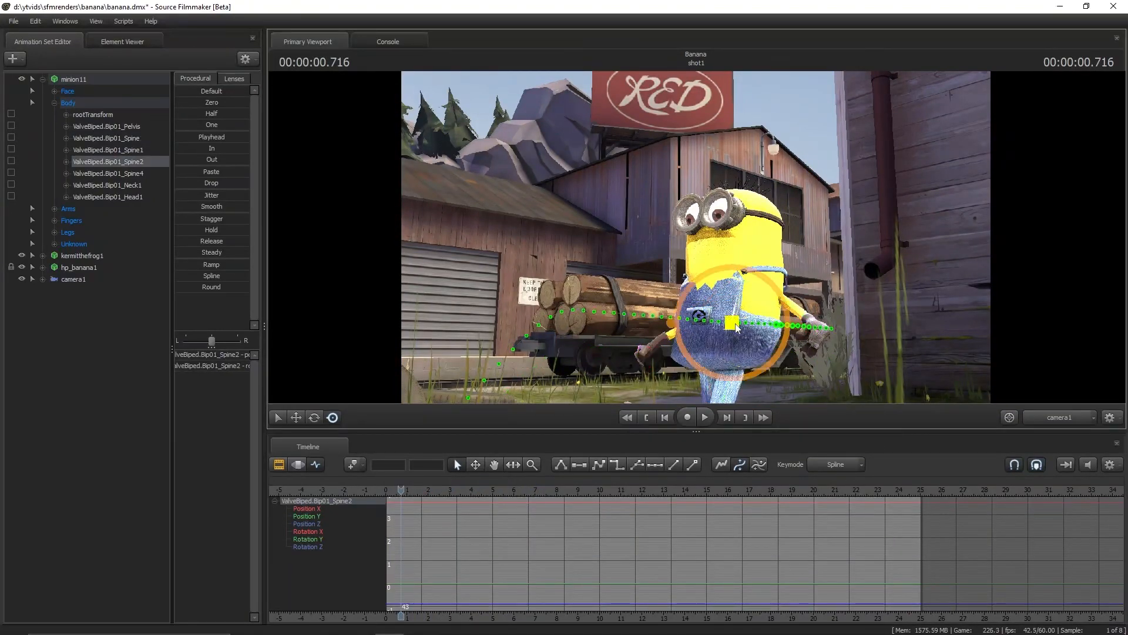
click(739, 289)
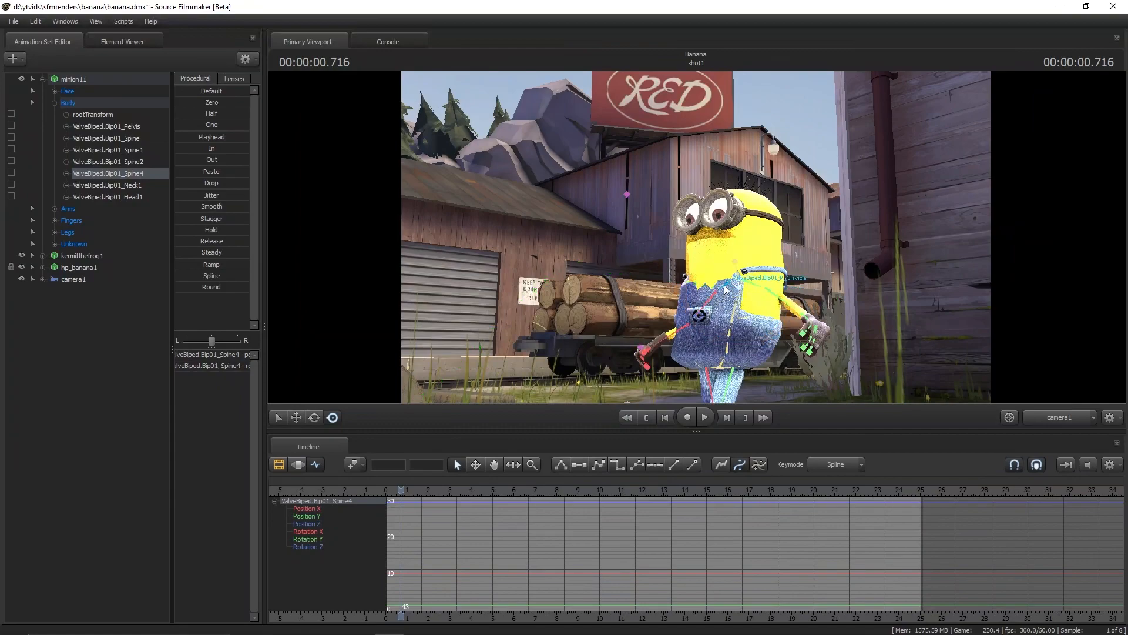
click(724, 287)
click(707, 340)
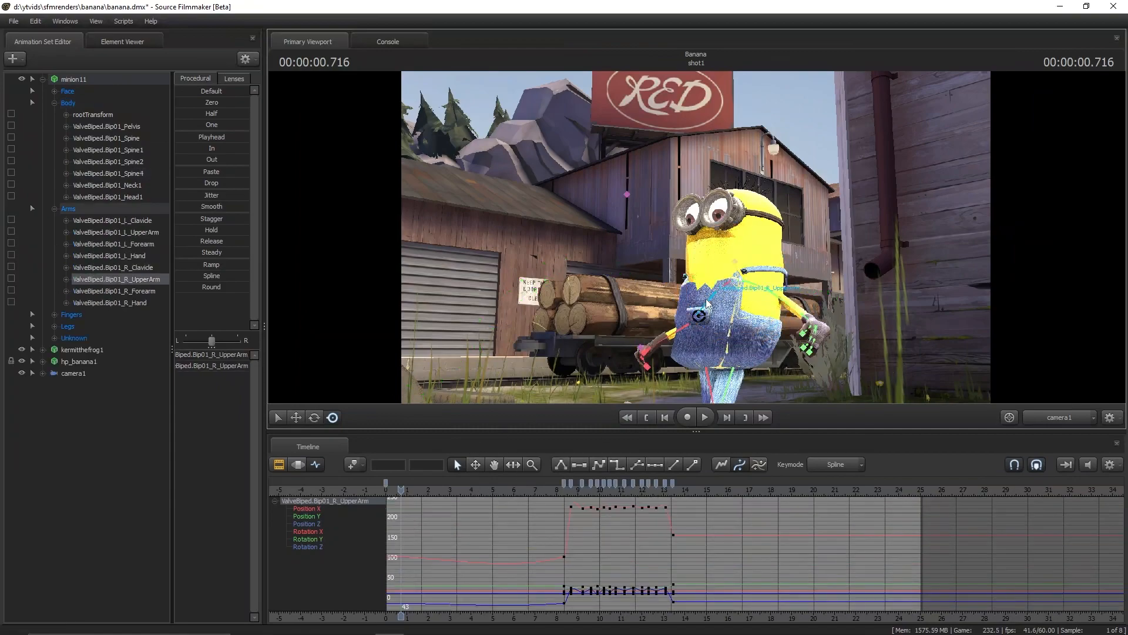
drag(400, 489, 571, 521)
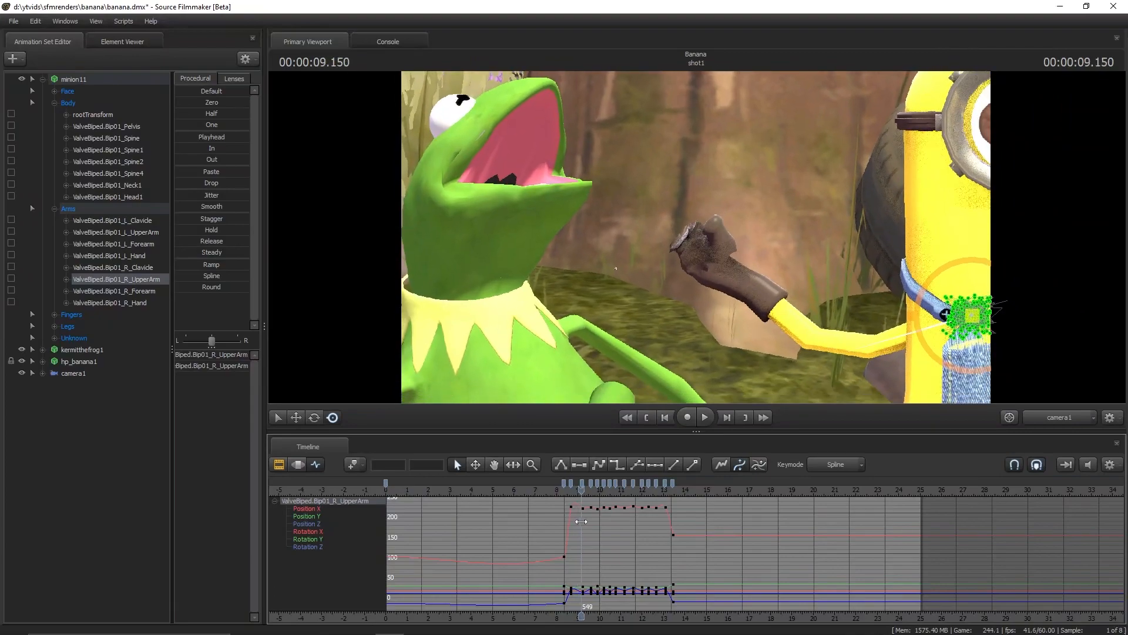
drag(588, 521, 636, 489)
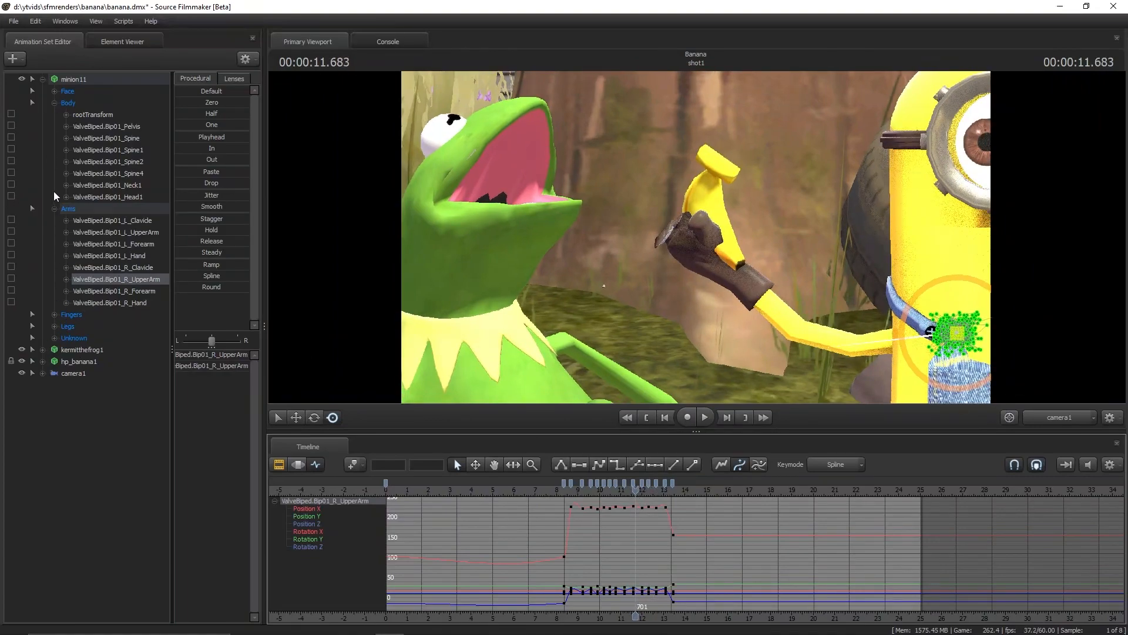
Expand the minion's Face controls and inspect the smile and frown curves
click(54, 92)
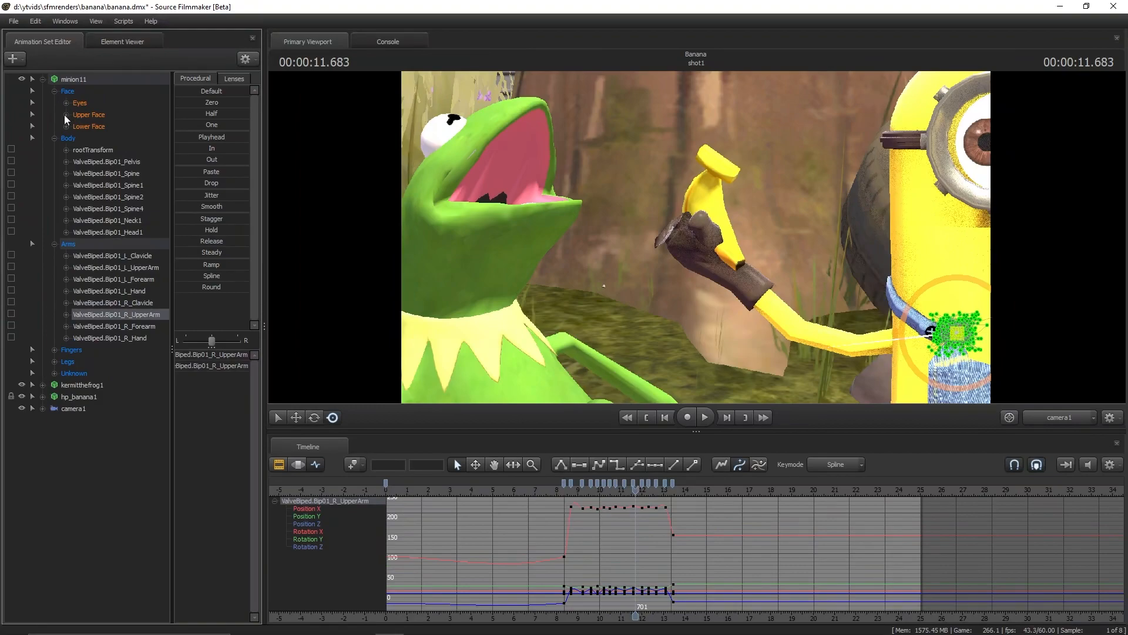
click(65, 114)
click(68, 138)
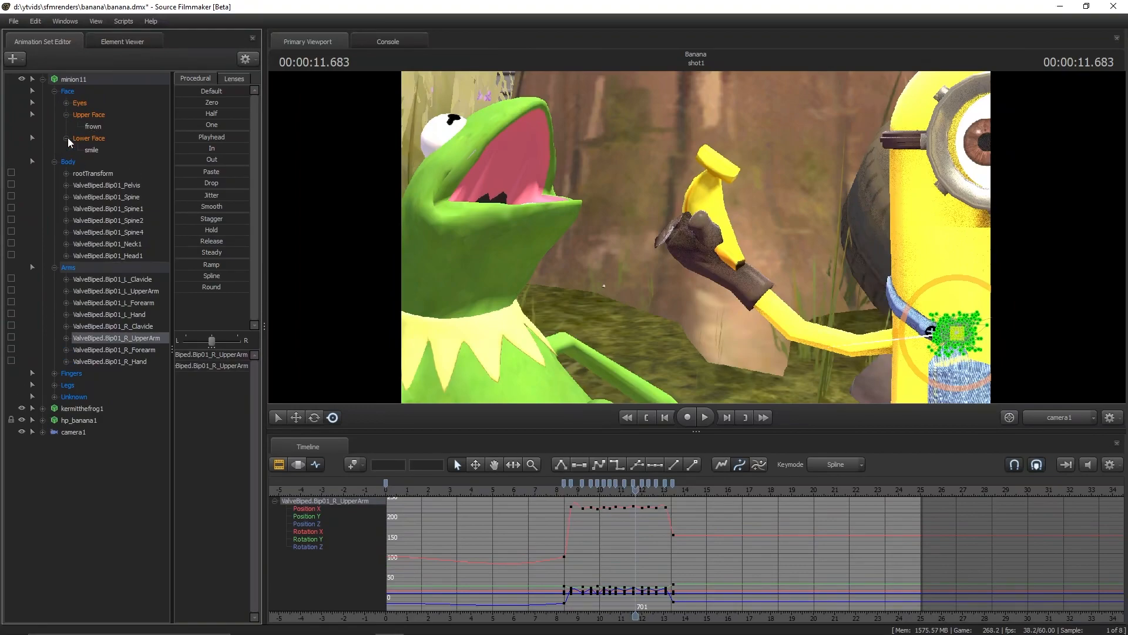
click(100, 150)
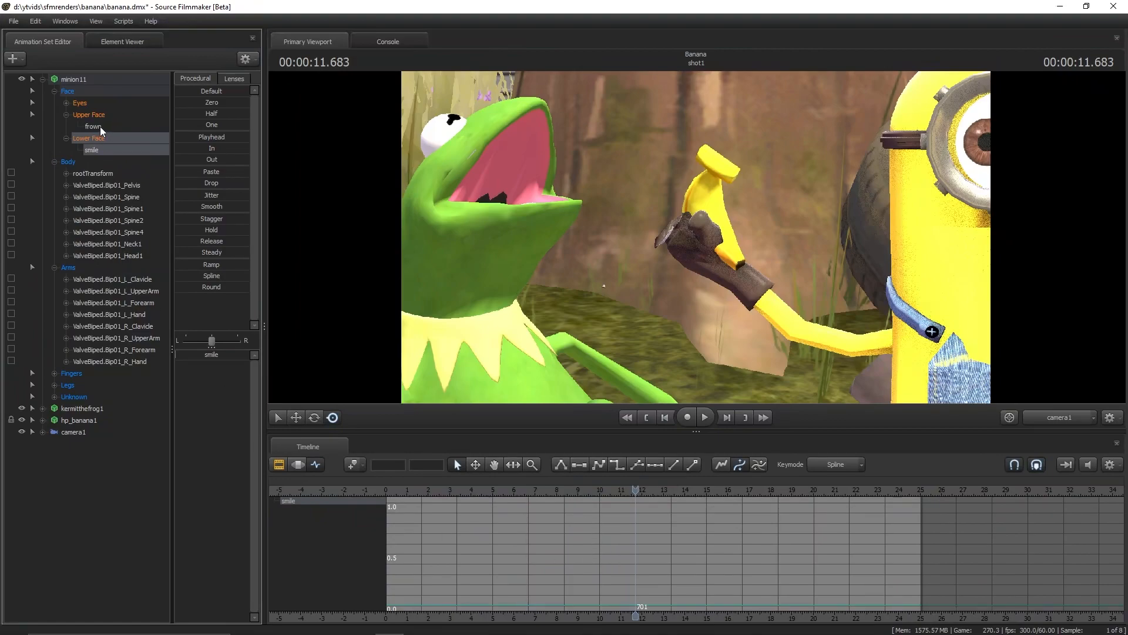
click(66, 102)
click(66, 101)
click(86, 126)
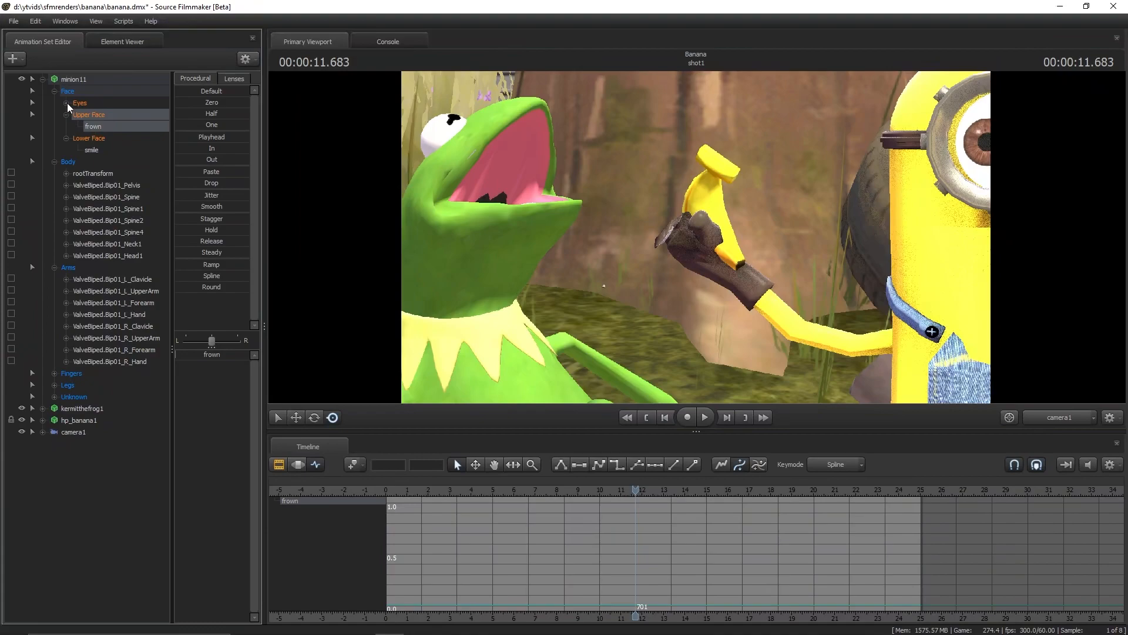
Expand the minion's Unknown controls, examine the "o" mouth-shape curve and scrub back to about 5.7 s
click(54, 396)
click(77, 443)
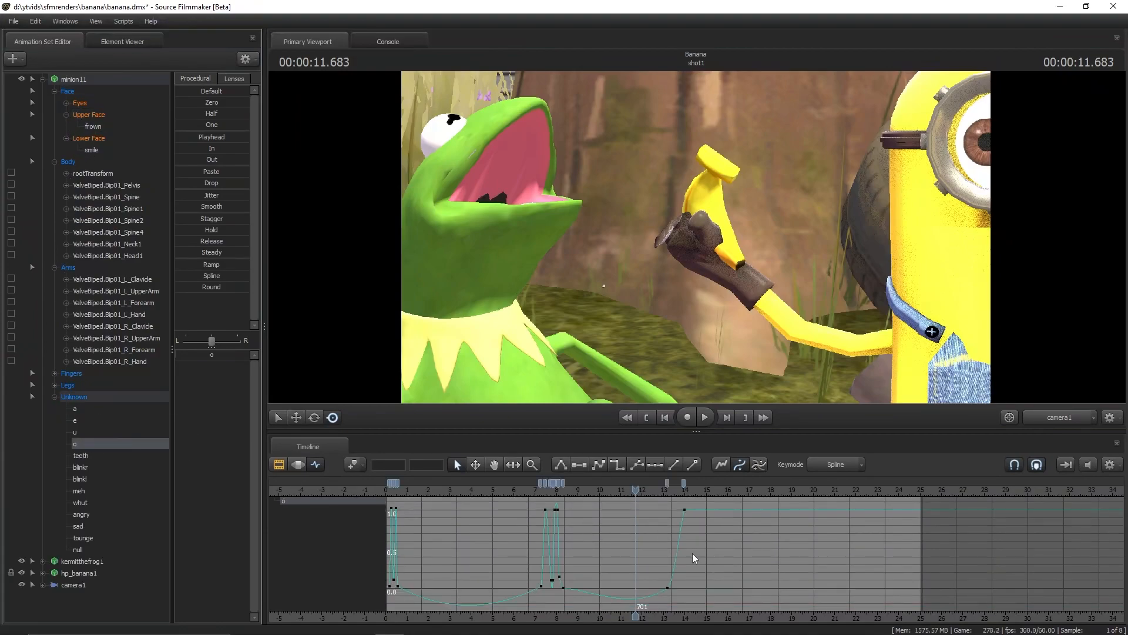
drag(634, 488, 508, 526)
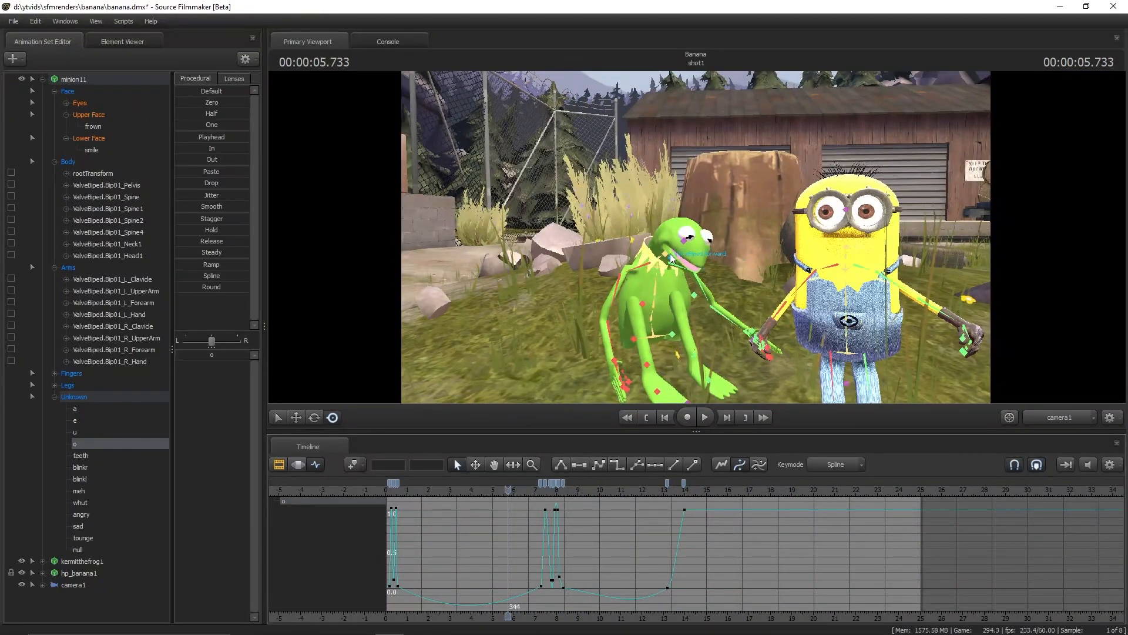
Inspect Kermit's Head1 and Neck1 curves, scrubbing through the neck keyframes to about 7.4 s
click(665, 259)
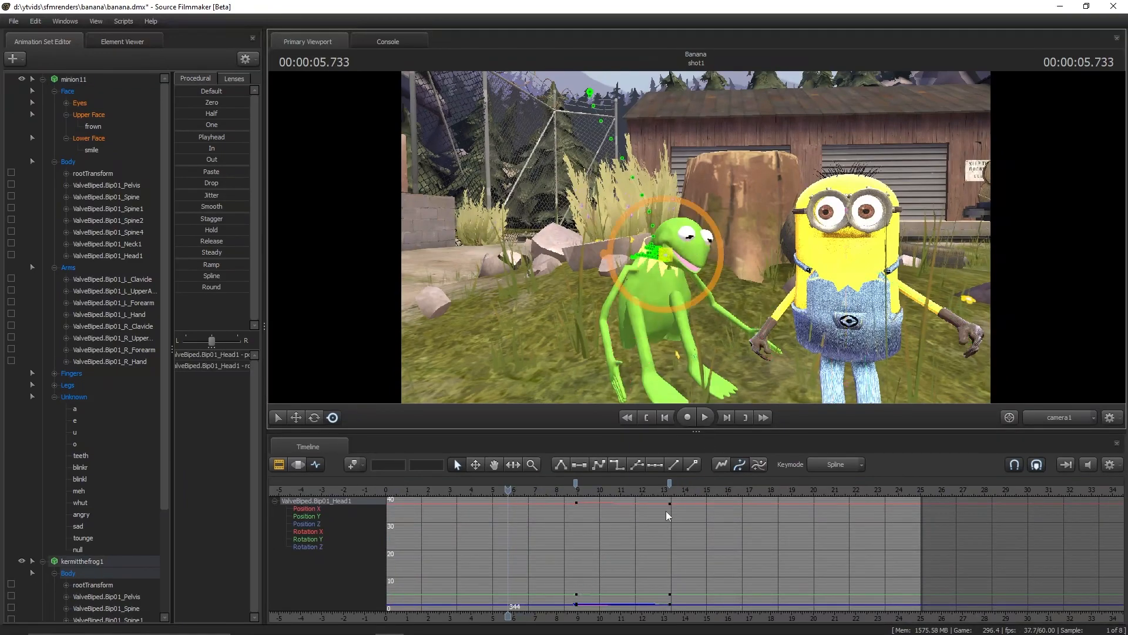
middle_drag(598, 613, 639, 616)
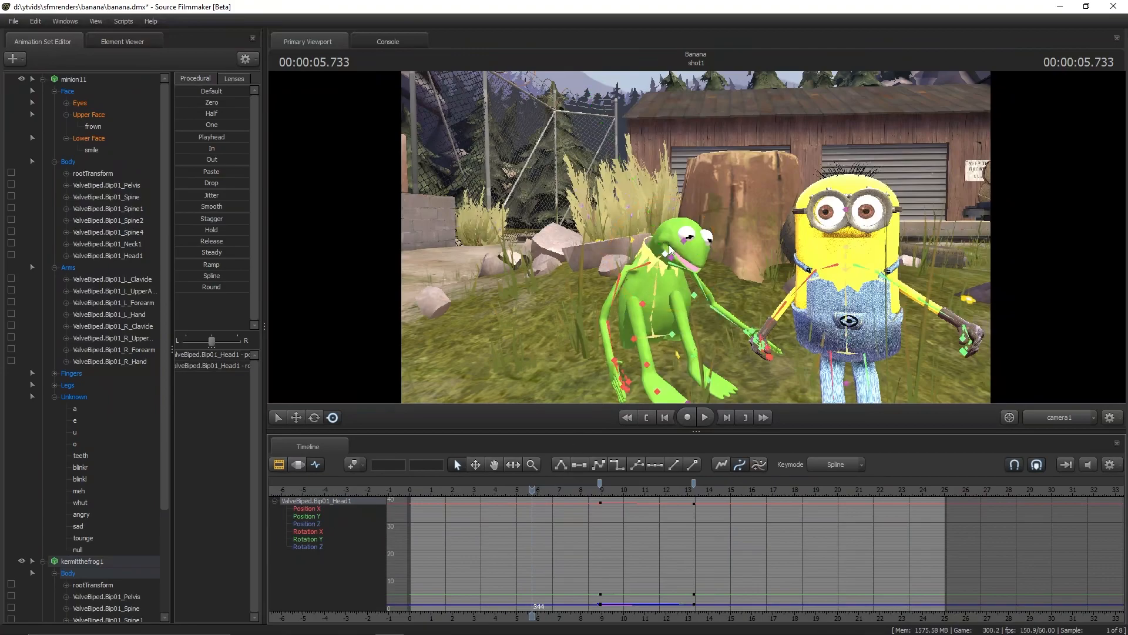
click(658, 265)
mouse_move(527, 493)
mouse_down()
mouse_move(444, 496)
mouse_move(578, 498)
mouse_move(494, 509)
mouse_move(522, 512)
mouse_up()
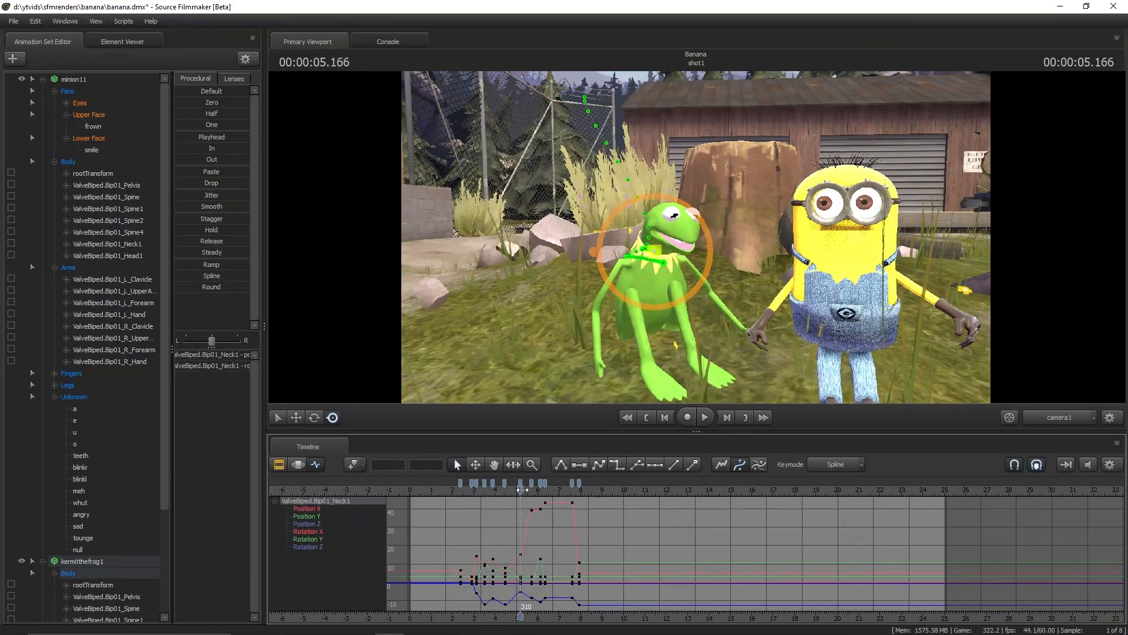
drag(518, 491, 512, 491)
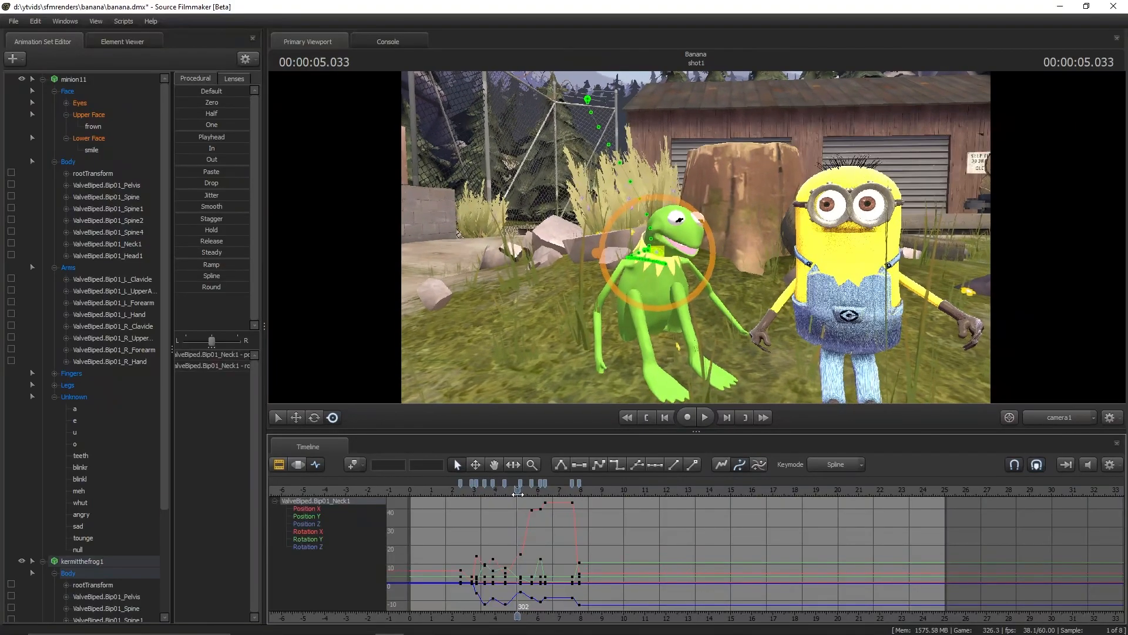
drag(517, 494, 567, 504)
Switch the viewport to the Work Camera, frame Kermit and the minion closer, and scrub back to about 3.6 s
drag(1050, 431, 1052, 428)
click(1059, 421)
drag(697, 235, 600, 246)
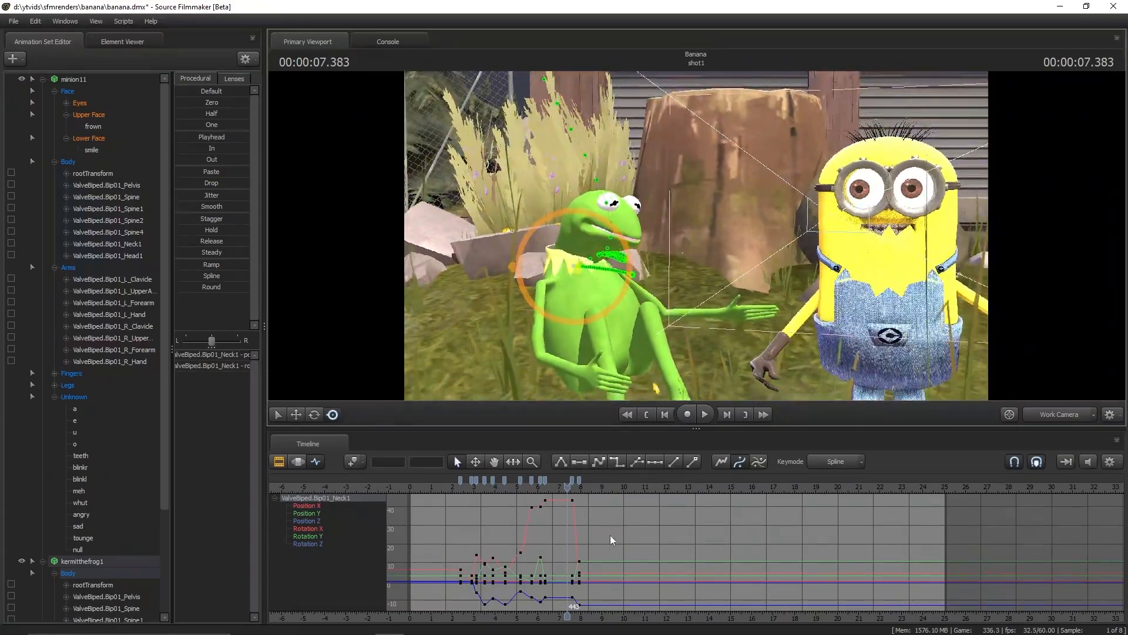
drag(567, 490, 488, 514)
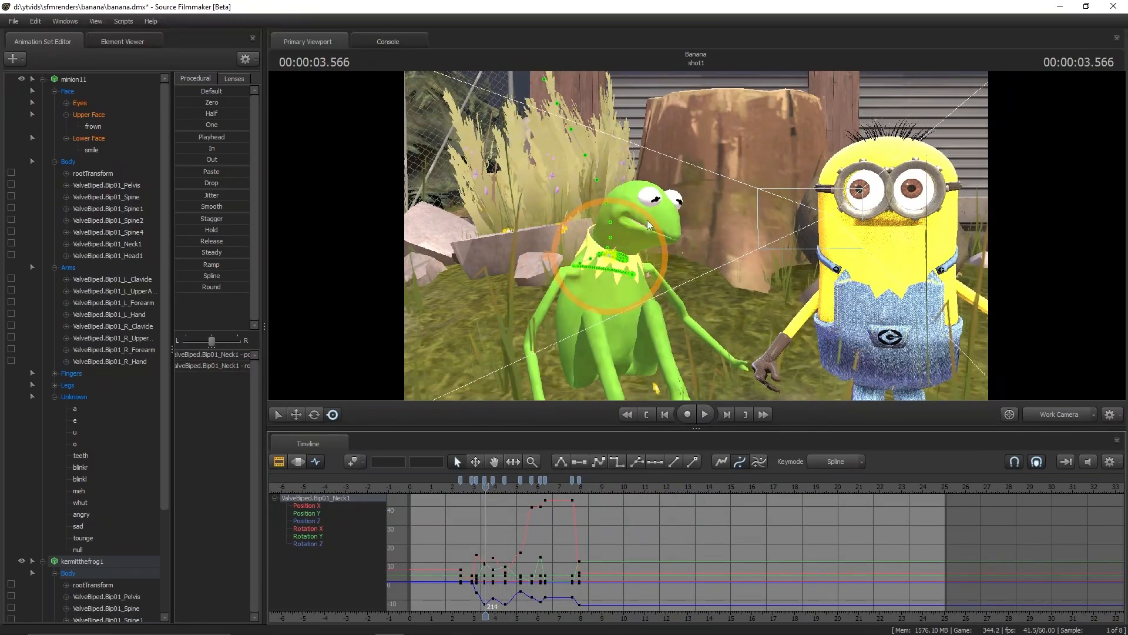
Select Kermit's torso bones one after another and examine their keyframes, including the Spine4 curve
click(607, 342)
click(608, 323)
click(610, 303)
click(612, 292)
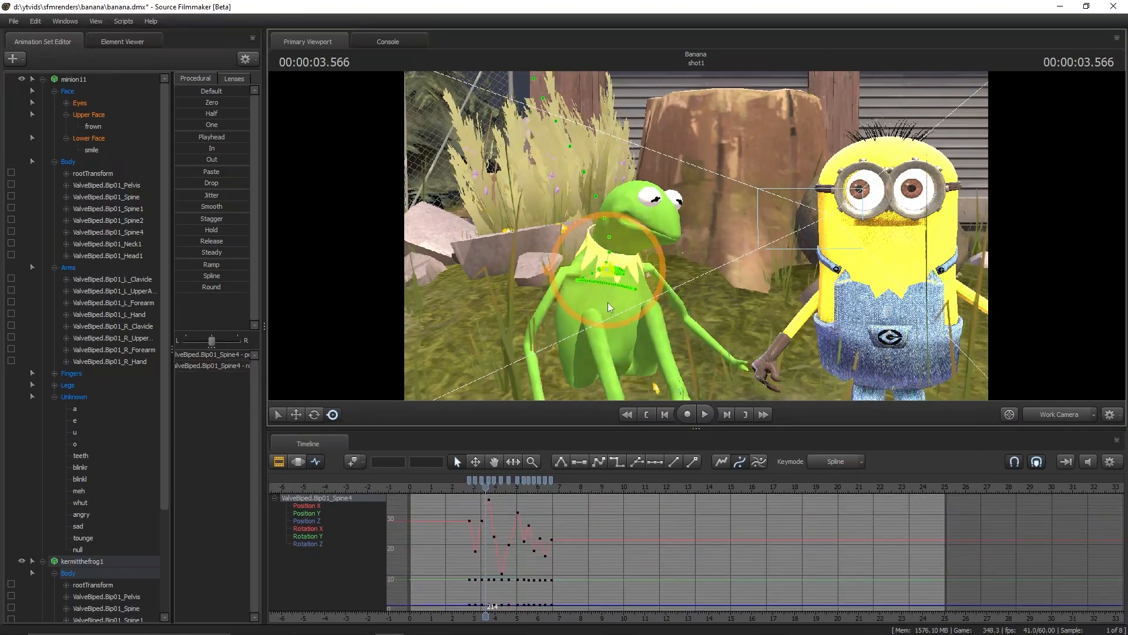
click(608, 349)
Scrub to about 0.6 s, frame Kermit's whole body and select his pelvis bone to examine its curves
drag(489, 487, 421, 504)
drag(628, 265, 567, 240)
key(s)
drag(639, 221, 639, 223)
click(660, 252)
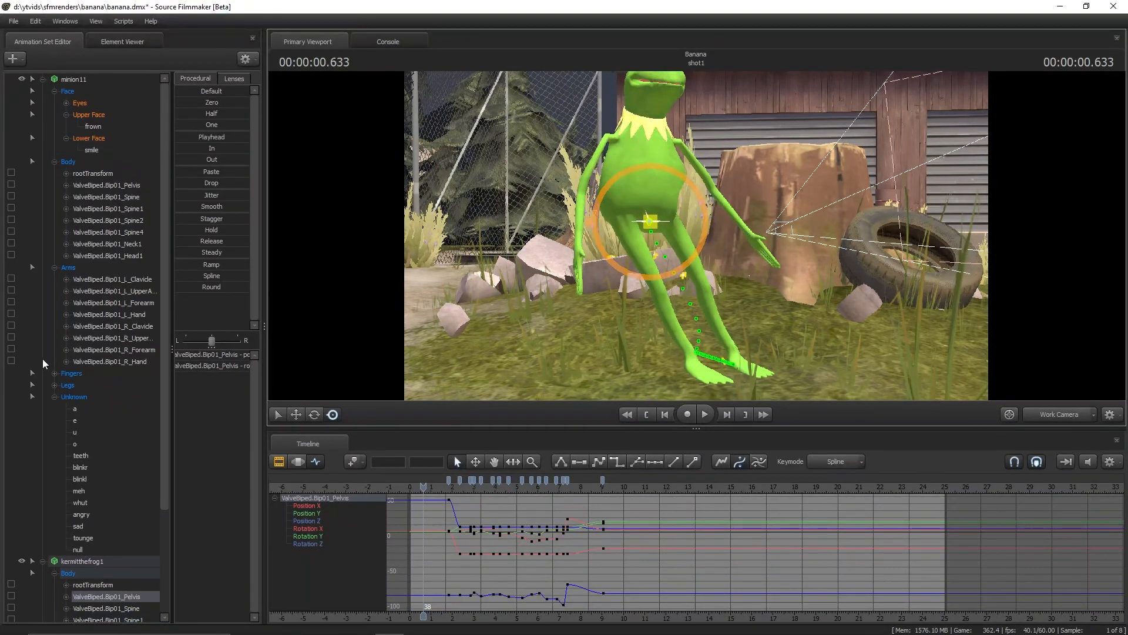
scroll(133, 496, down, 3)
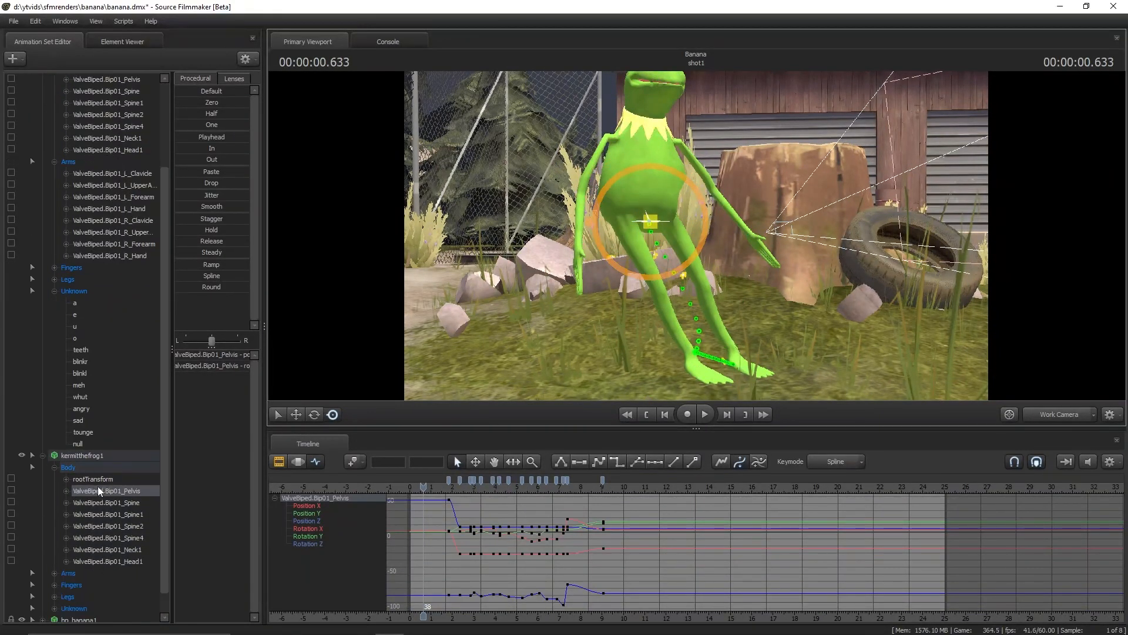
Examine the curves and context options of Kermit's rigged right foot bone, and collapse the Legs group again
scroll(76, 537, down, 1)
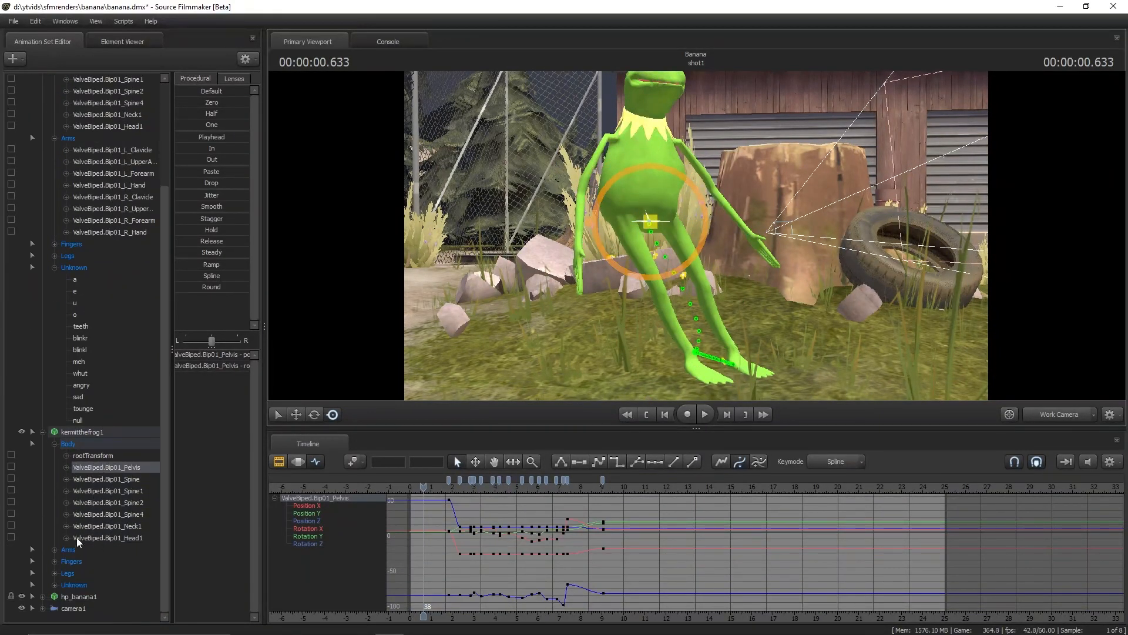
click(54, 573)
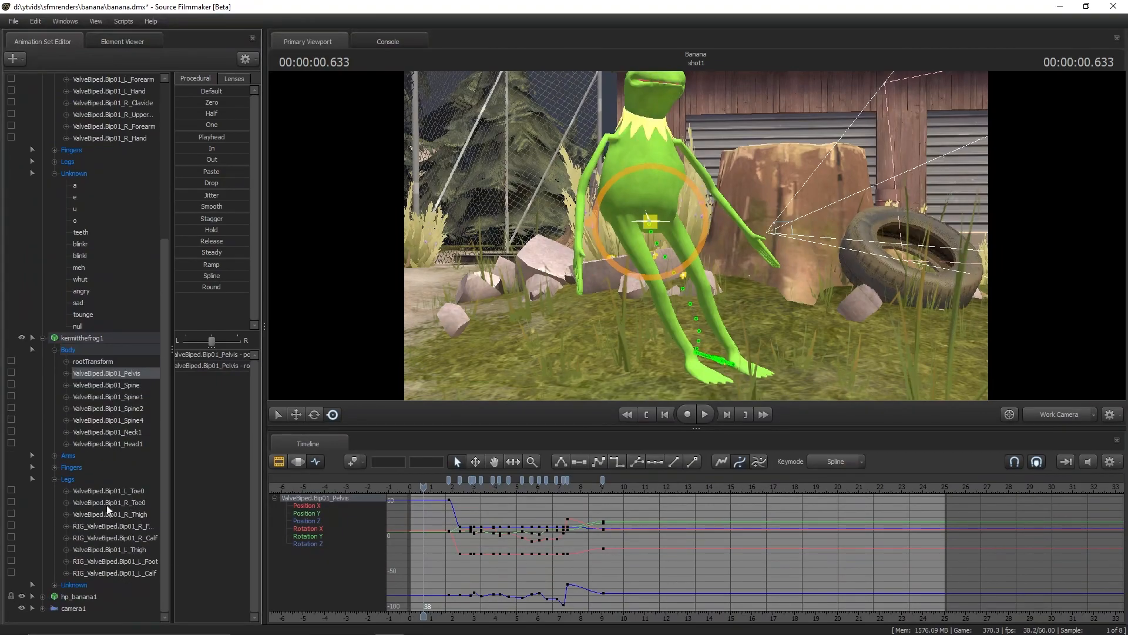
click(111, 527)
right_click(108, 525)
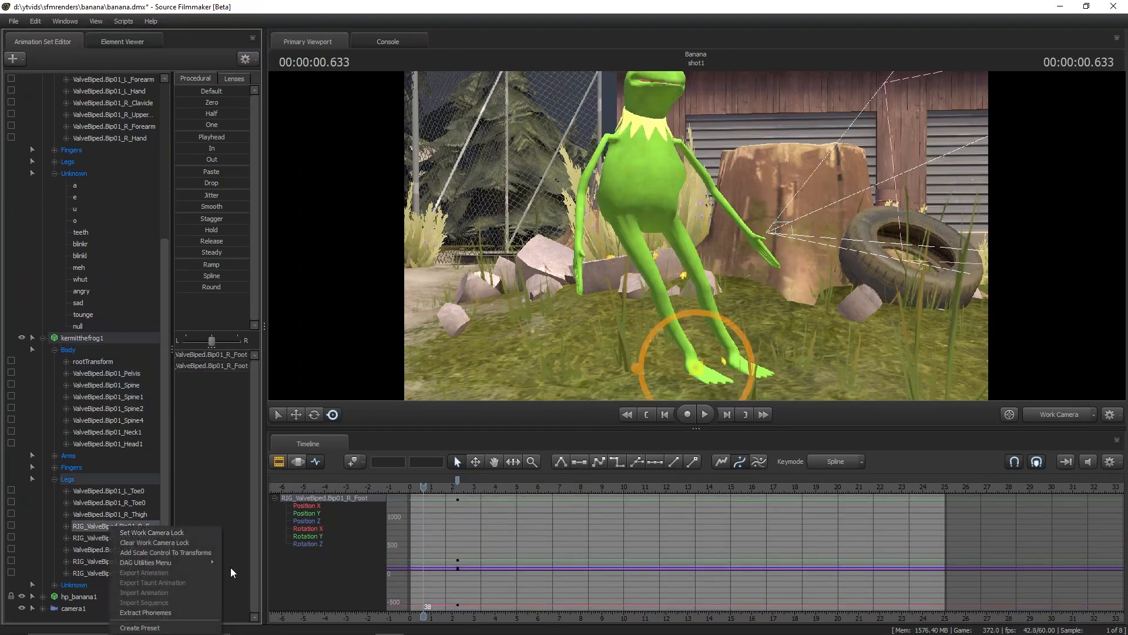
mouse_move(169, 563)
click(47, 478)
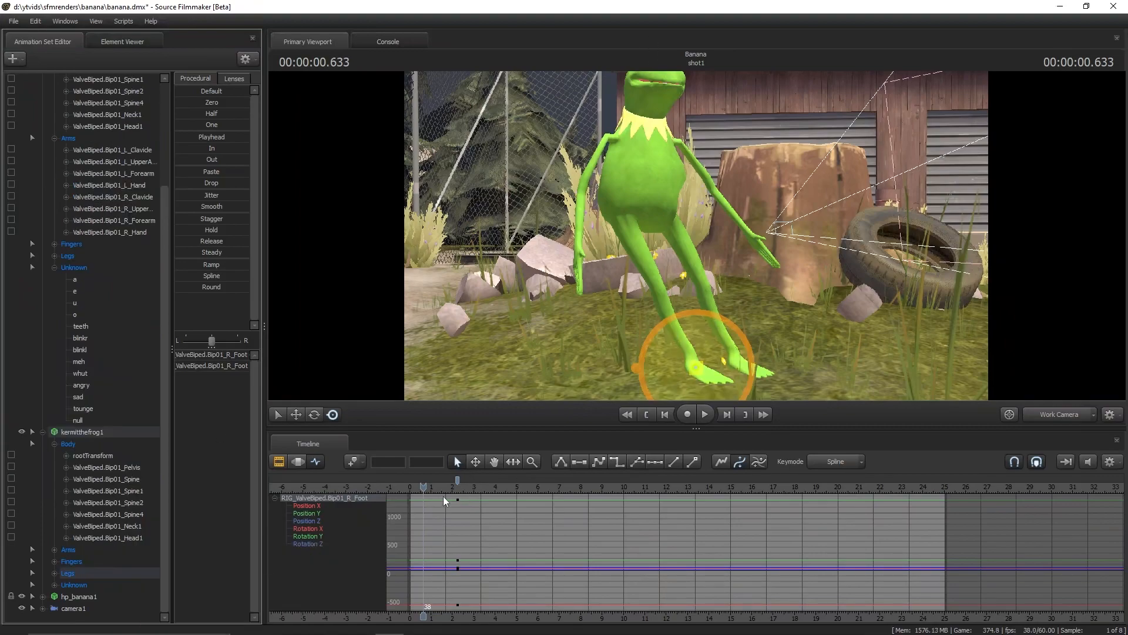
Check the early part of the shot through camera1 and the Work Camera, framing the minion at about 1.3 s
drag(423, 487, 449, 498)
click(1051, 415)
click(1065, 419)
drag(696, 294, 469, 395)
drag(452, 488, 436, 492)
drag(689, 293, 872, 188)
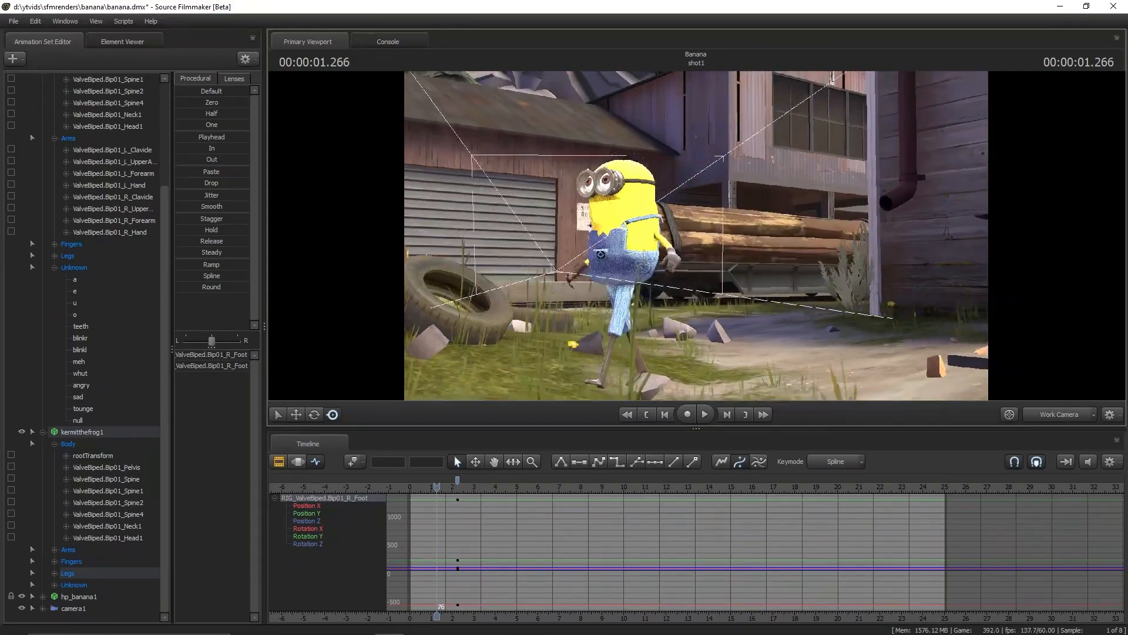
Check the shot through camera1 at about 5.8 s, return to the Work Camera and scrub back to about 0.3 s
click(424, 493)
drag(423, 493, 533, 498)
click(1037, 415)
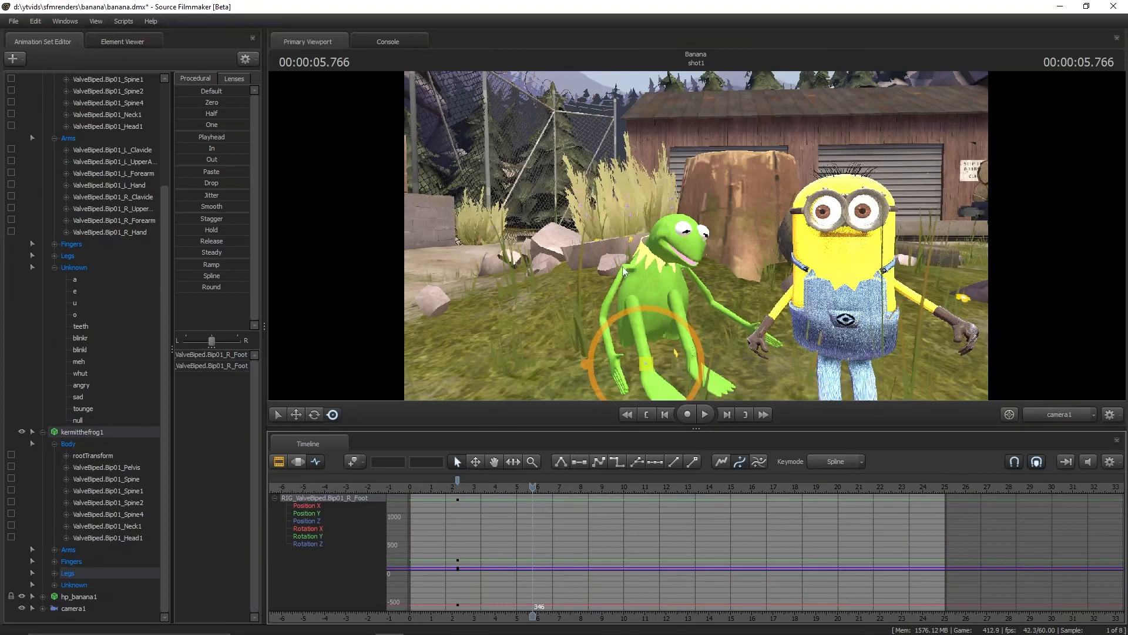
click(1059, 412)
drag(696, 235, 591, 268)
key(s)
drag(532, 487, 415, 487)
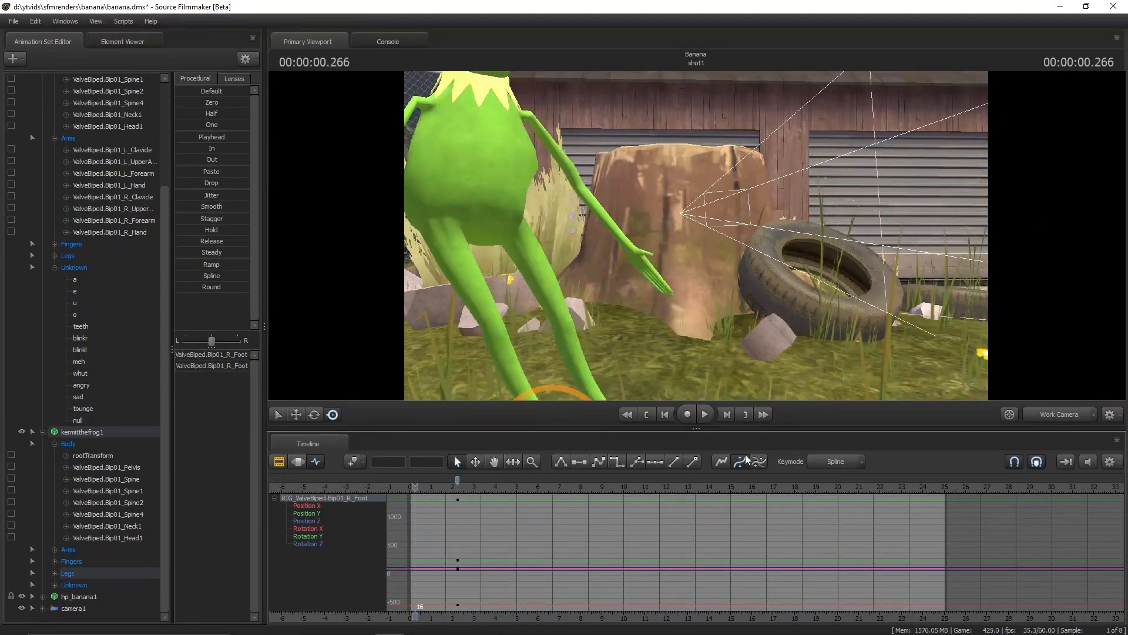
Play the shot to about 24.1 s, and scrub back to review both characters at about 4.9 s and 8.9 s
click(708, 417)
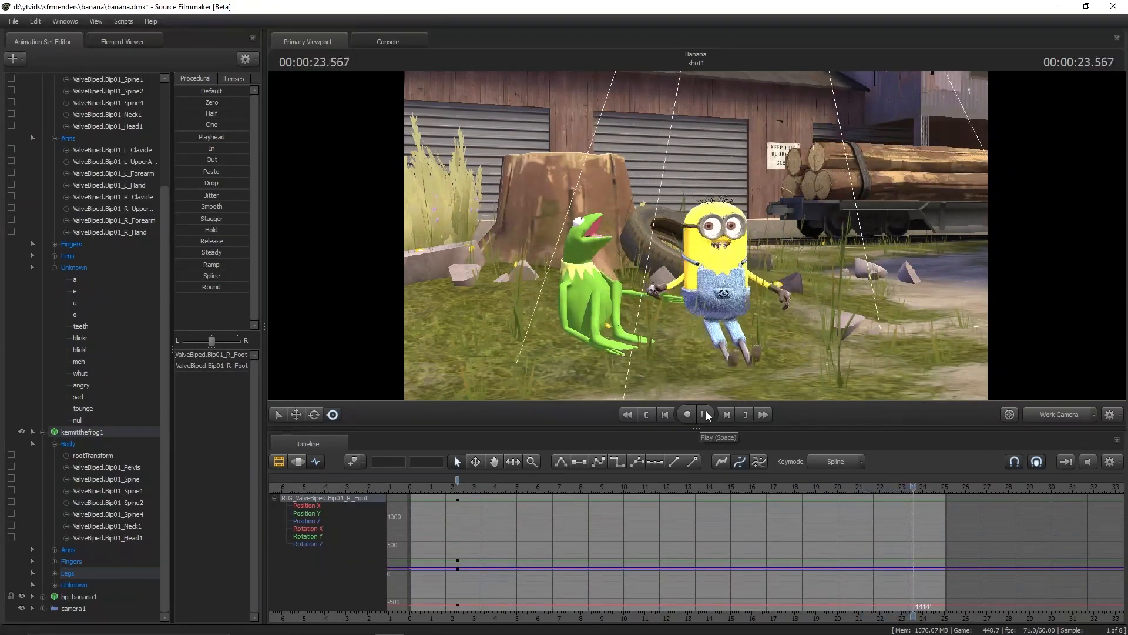
click(706, 415)
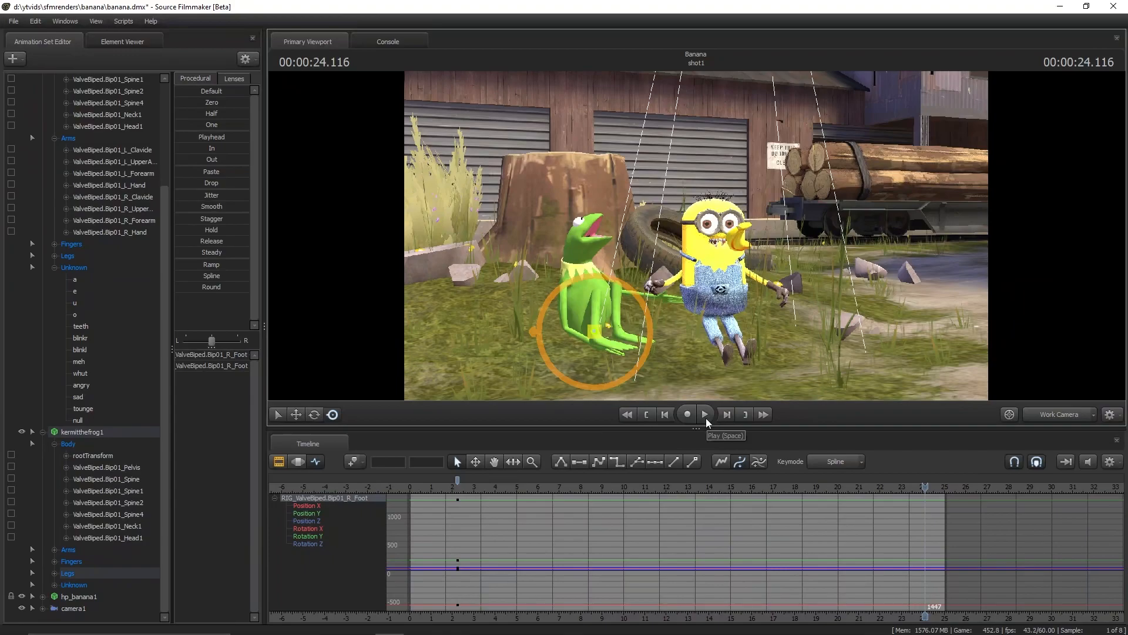
drag(925, 492, 516, 556)
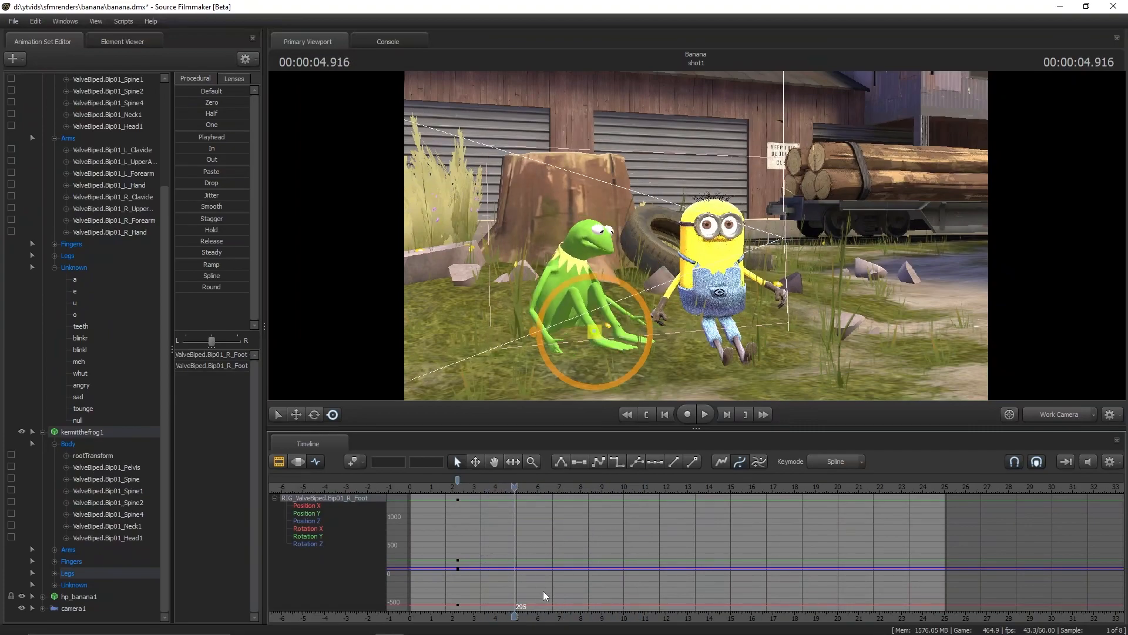
drag(512, 491, 600, 530)
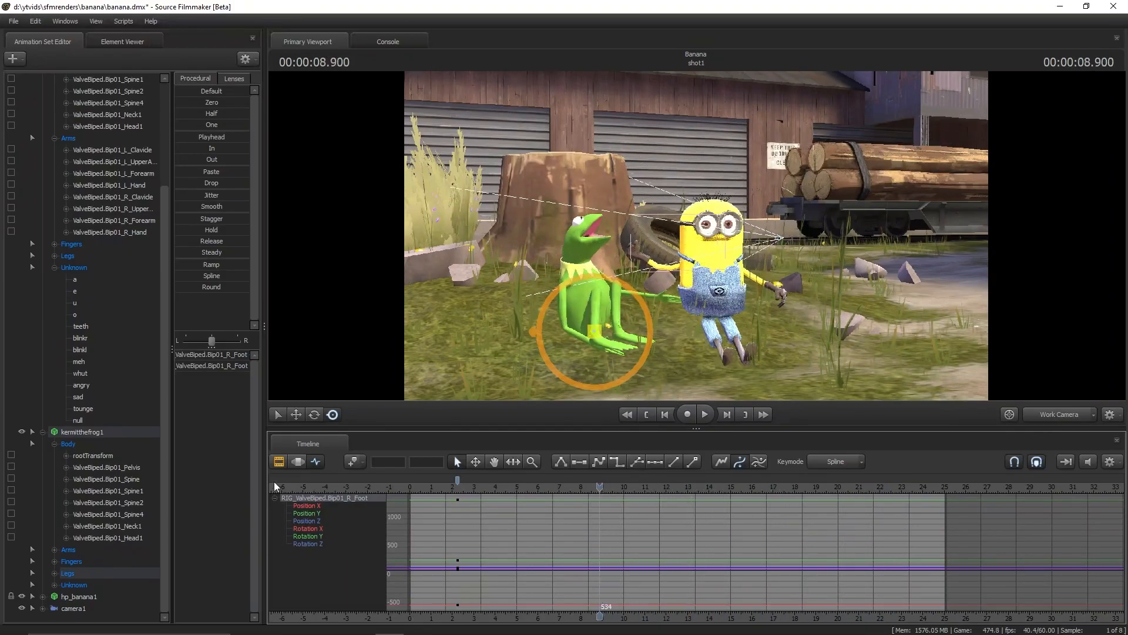
Scrub to about 7.1 s, bring up the Audacity window to look at it, and close it again
click(443, 626)
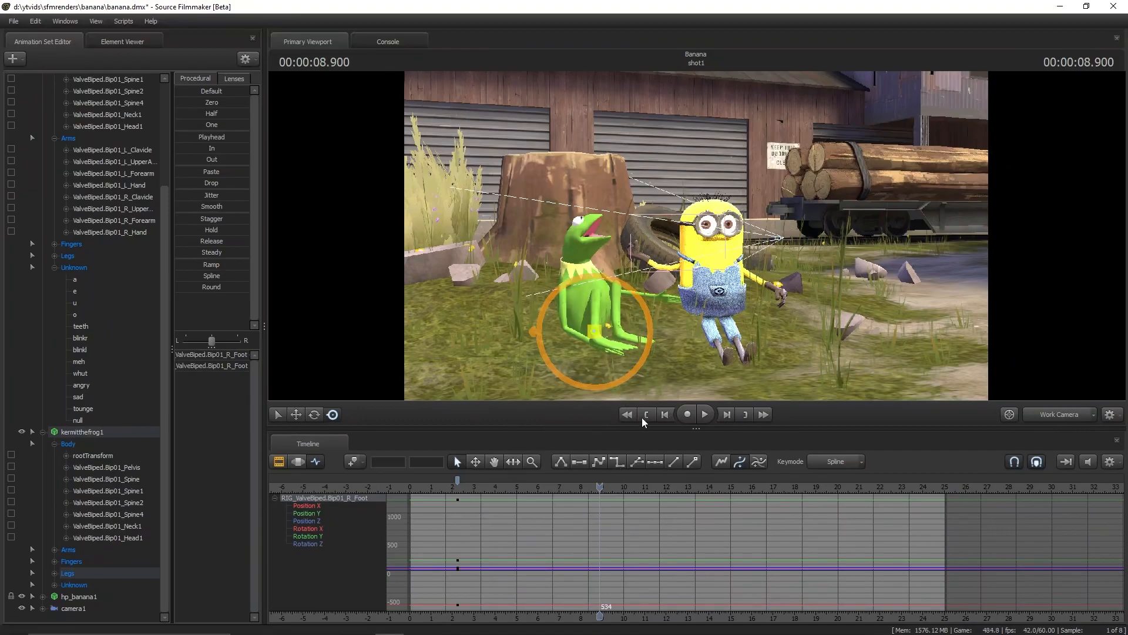
drag(599, 488, 560, 487)
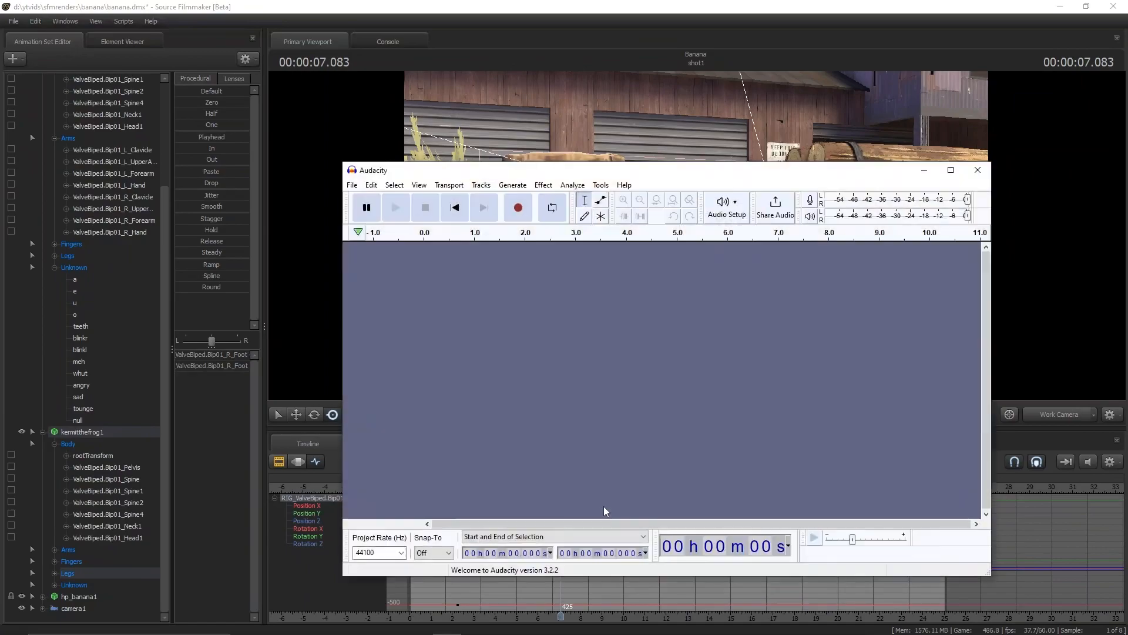
drag(601, 167, 480, 165)
click(856, 170)
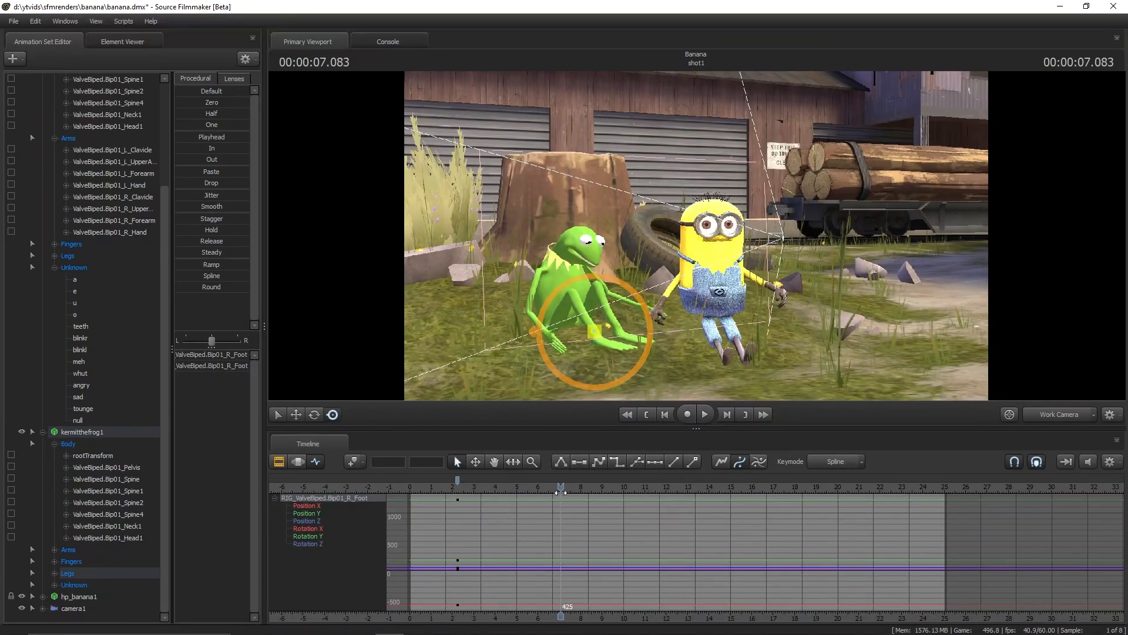
Start a new session, clear its suggested name and set the framerate to 60
click(13, 21)
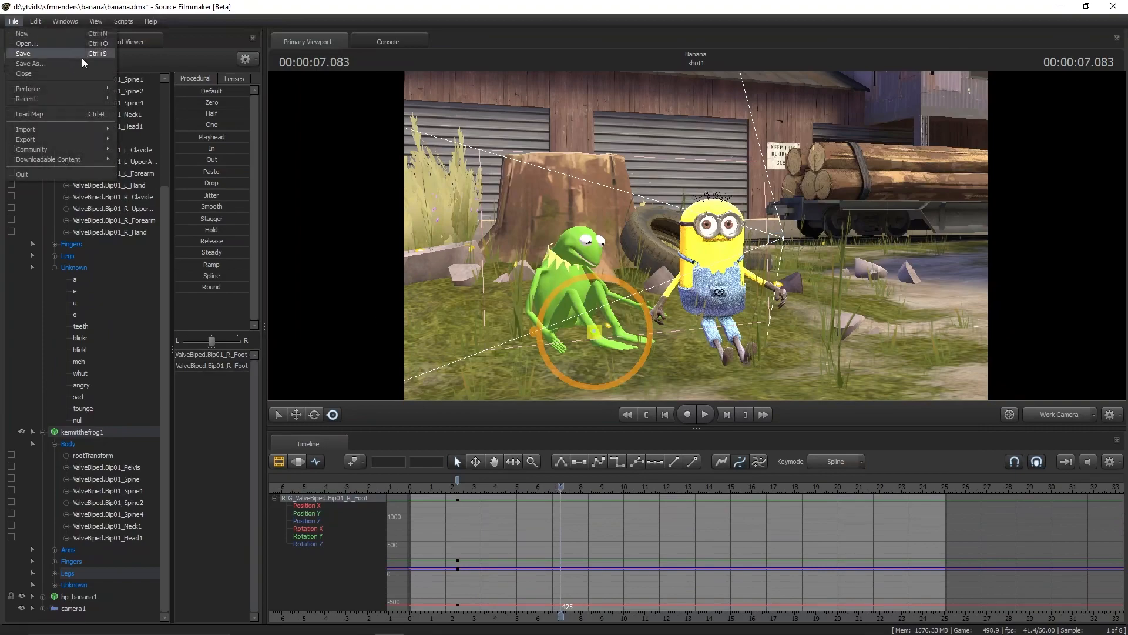
click(35, 33)
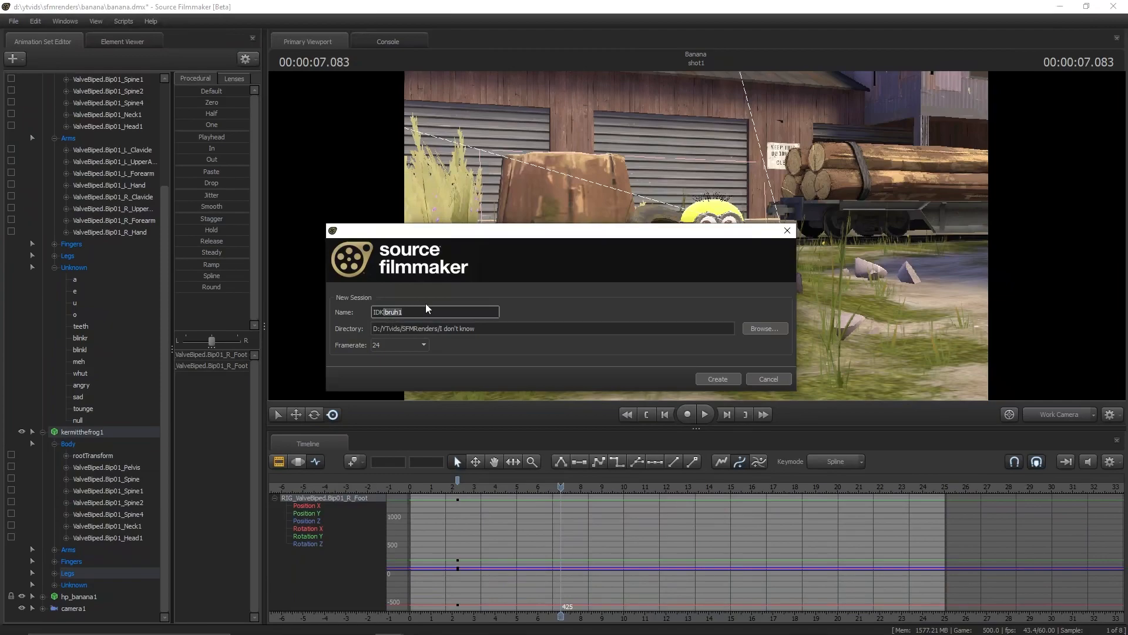
key(BackSpace)
key(BackSpace)
key(BackSpace)
key(BackSpace)
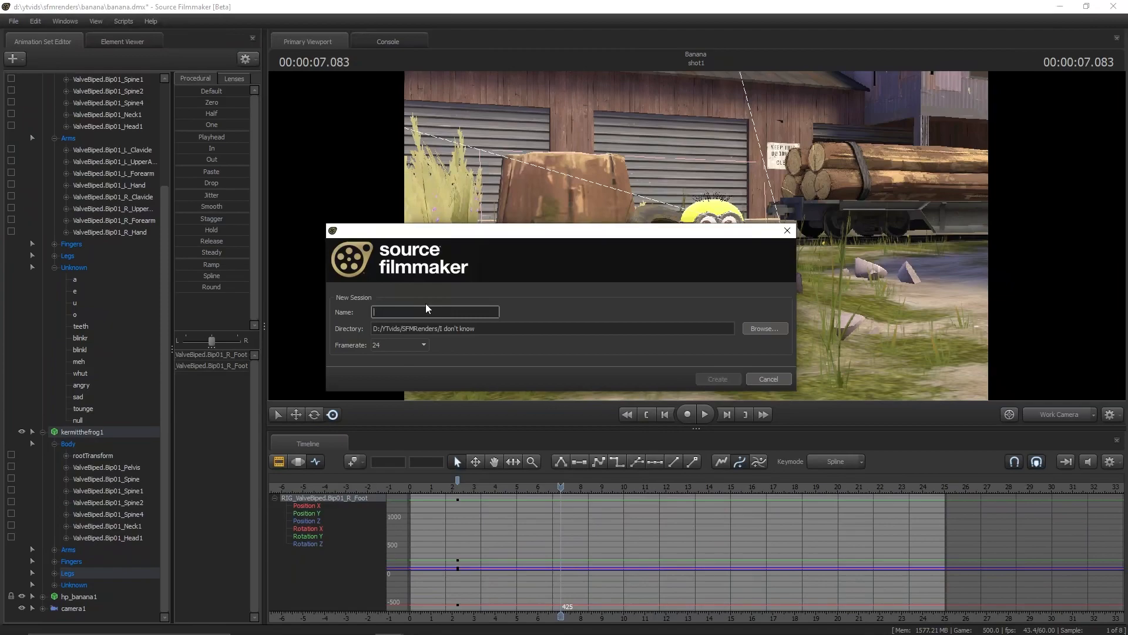
click(402, 343)
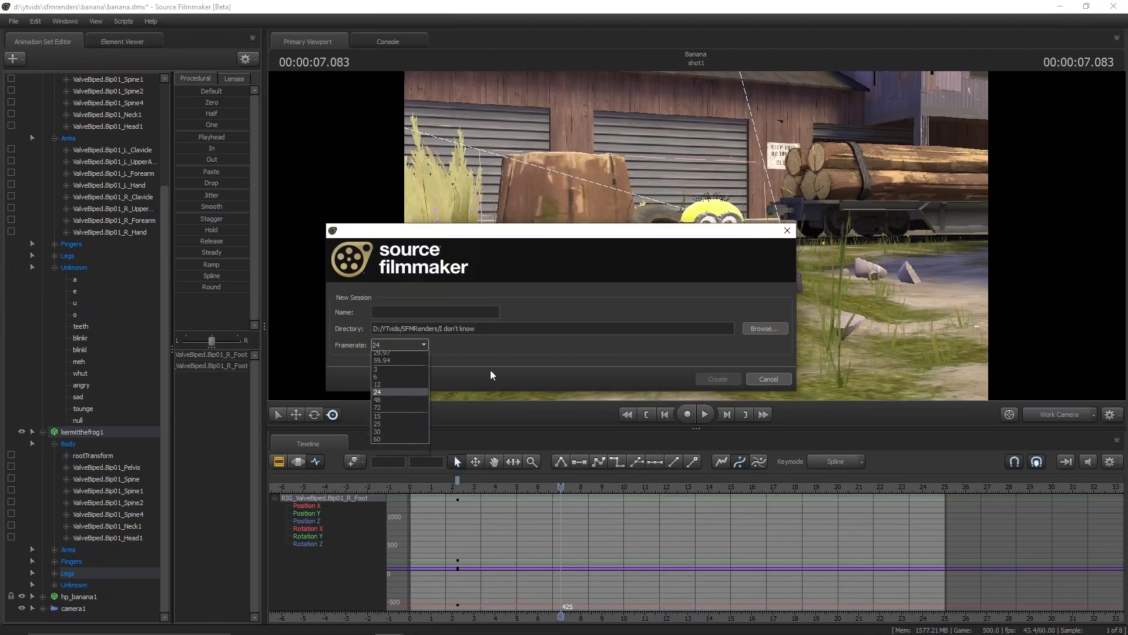
click(383, 451)
Name the new session "random example" and create it, saving the changes to the current session
click(412, 315)
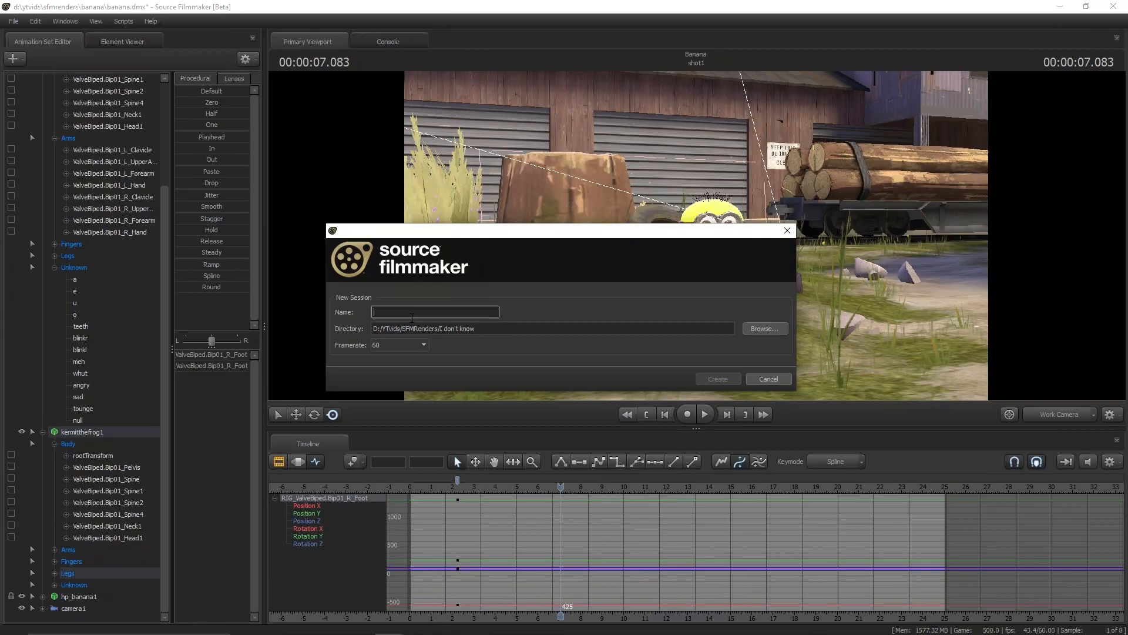
text(random example)
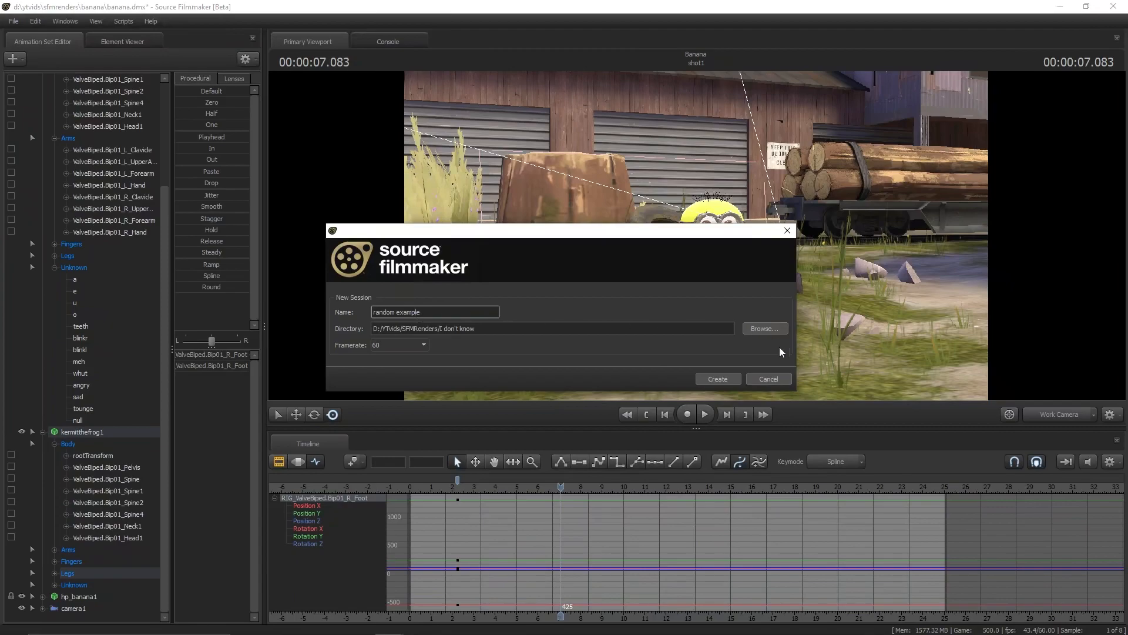
click(718, 380)
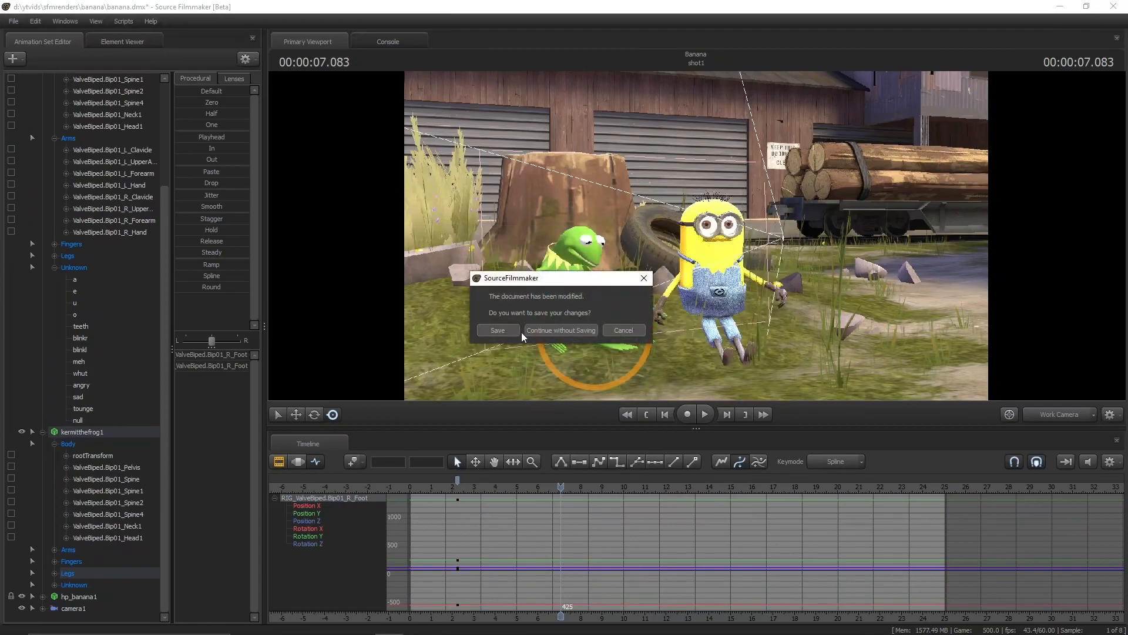
click(497, 331)
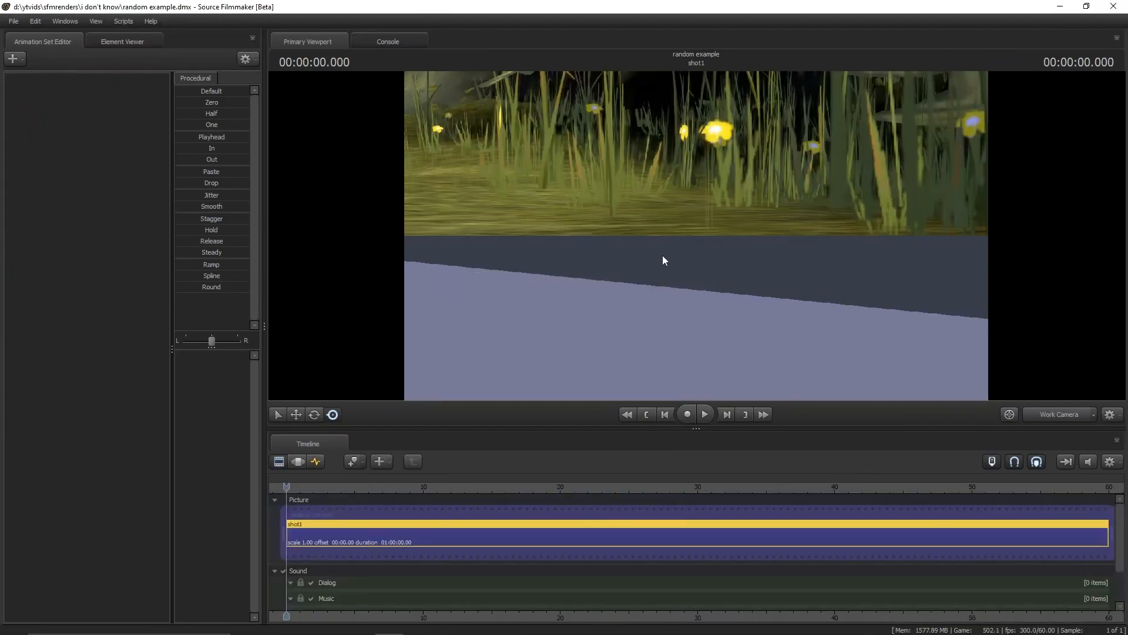
Move the view to the wooden building and add the alyx.mdl model as an animation set there
drag(746, 292, 723, 218)
key(w)
key(w)
key(s)
click(12, 58)
click(71, 79)
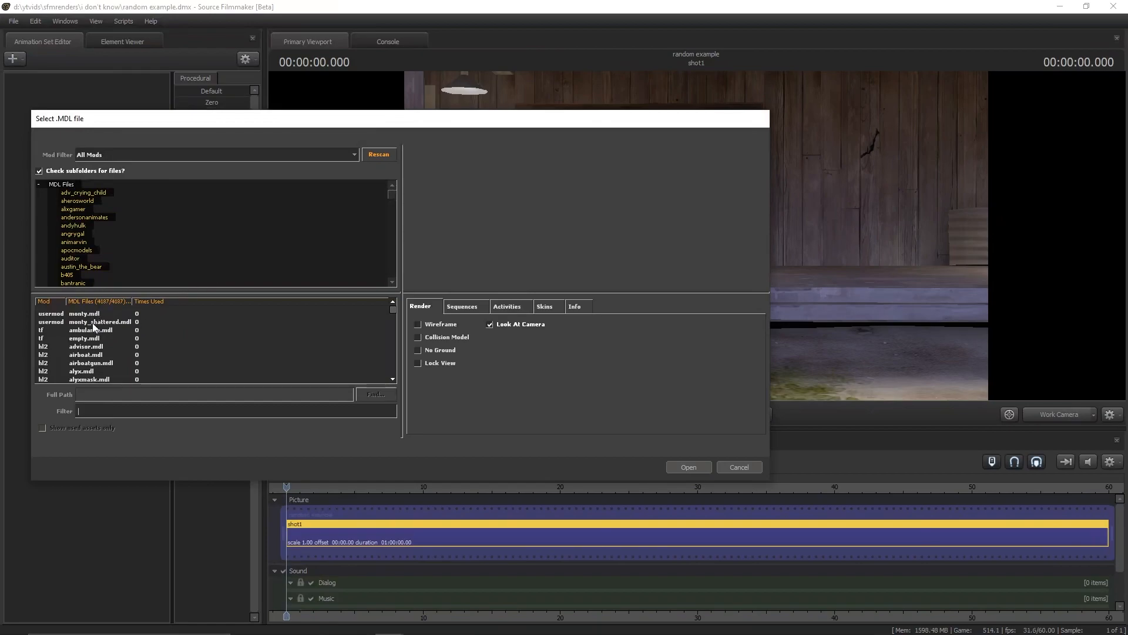
scroll(114, 365, down, 2)
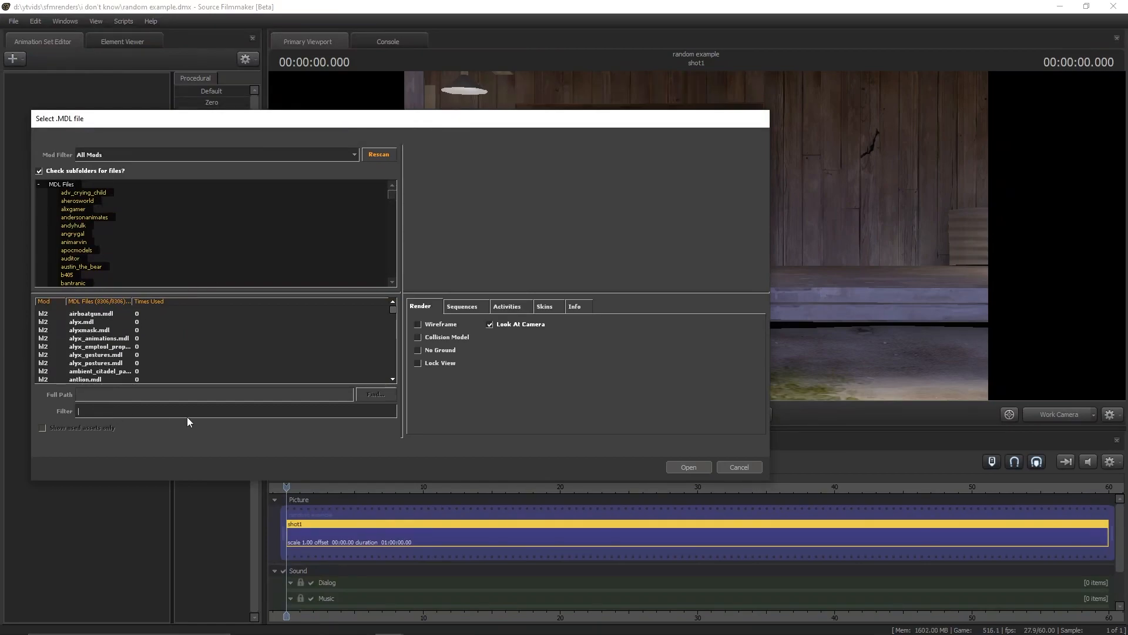
text(lyx)
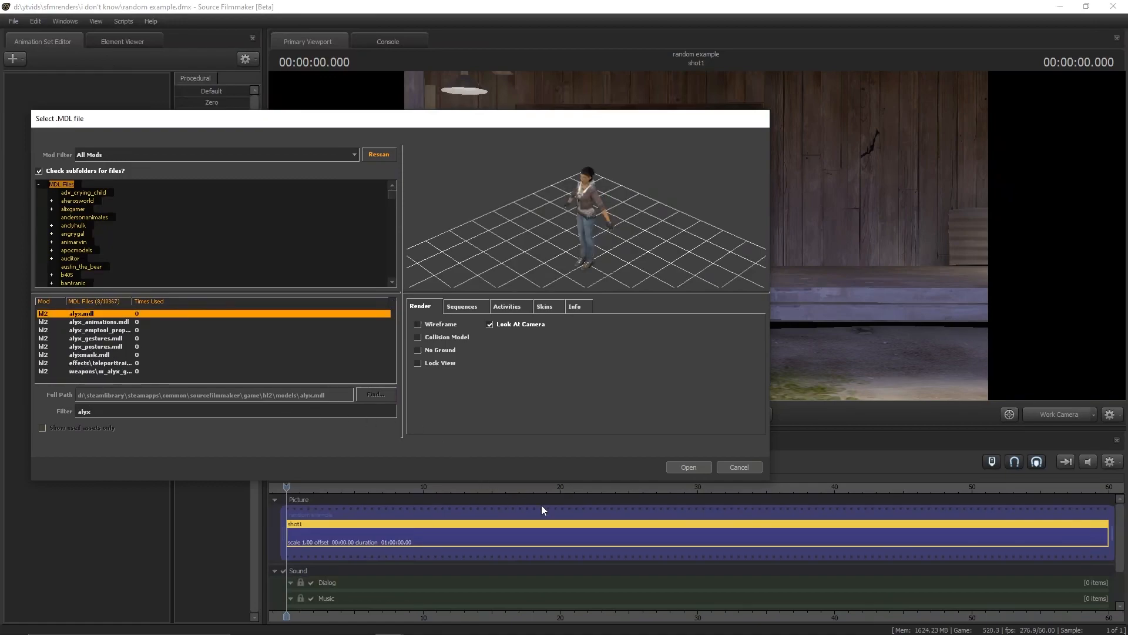
click(687, 467)
Frame Alyx from the thighs up through camera1 and select her right upper arm bone in the Graph Editor
click(1067, 415)
drag(696, 235, 699, 270)
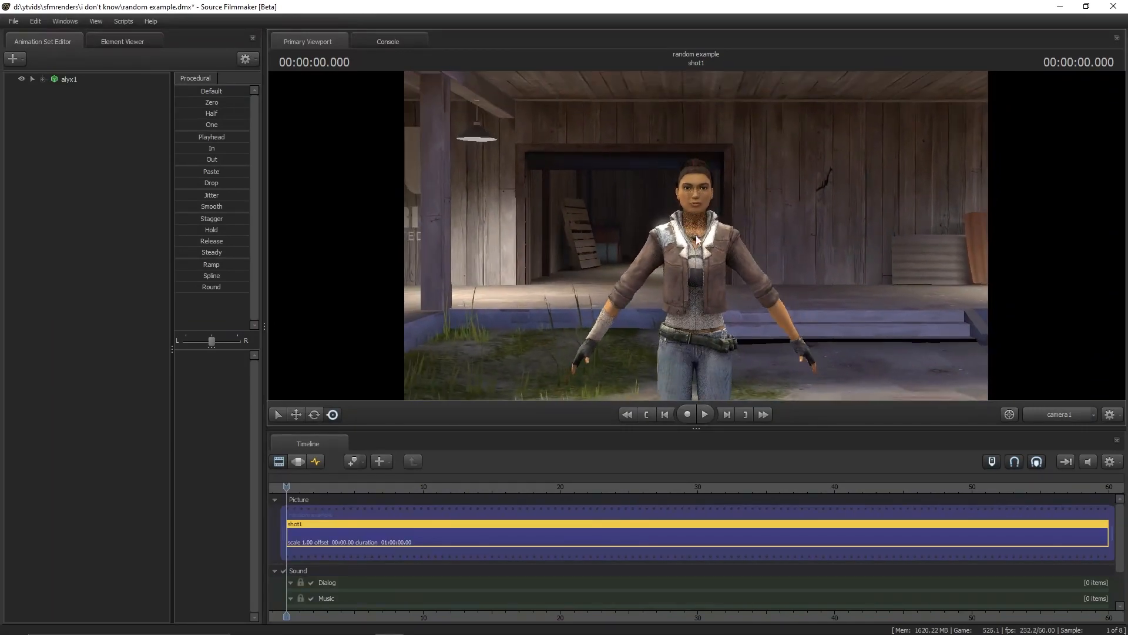
key(F4)
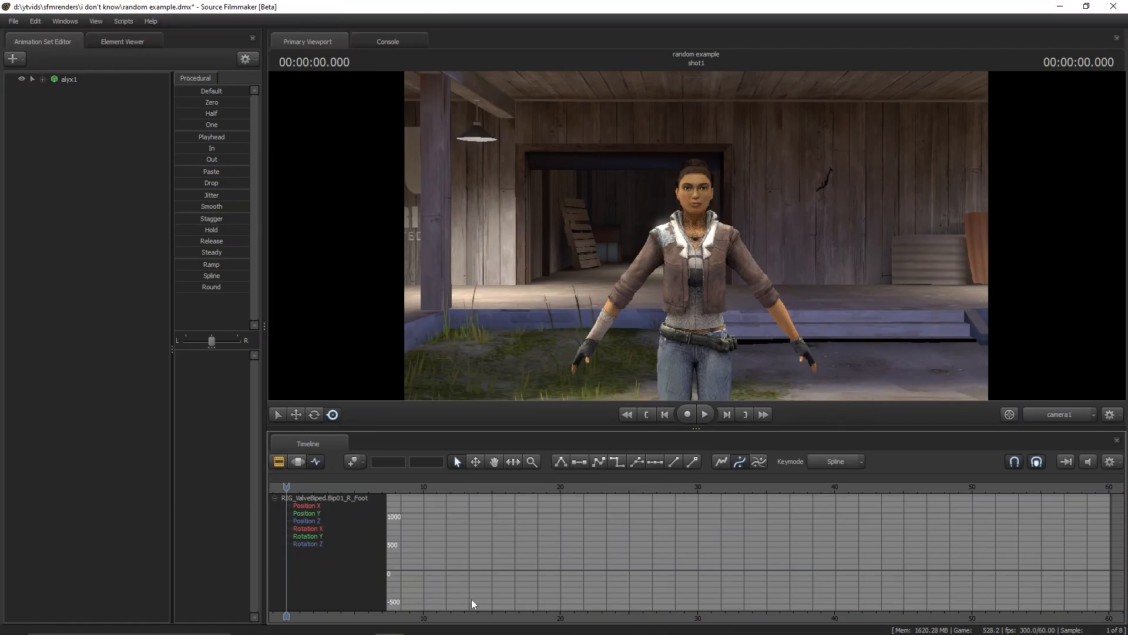
click(653, 253)
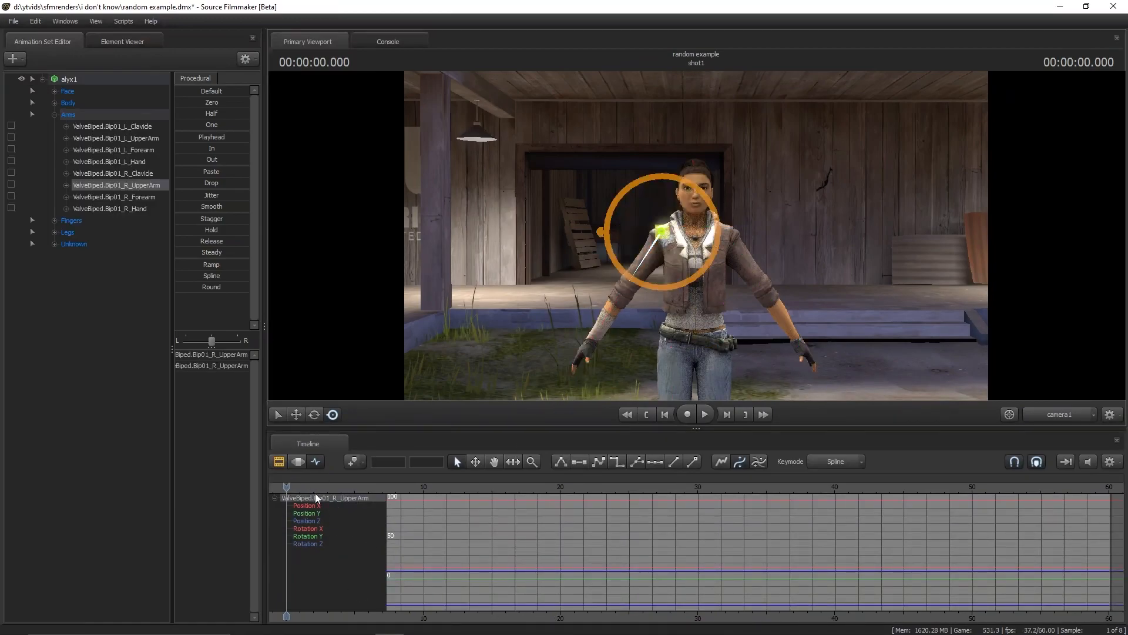
Compare the Motion Editor with the Graph Editor for the right upper arm, returning to the Graph Editor's start of the timeline
click(299, 461)
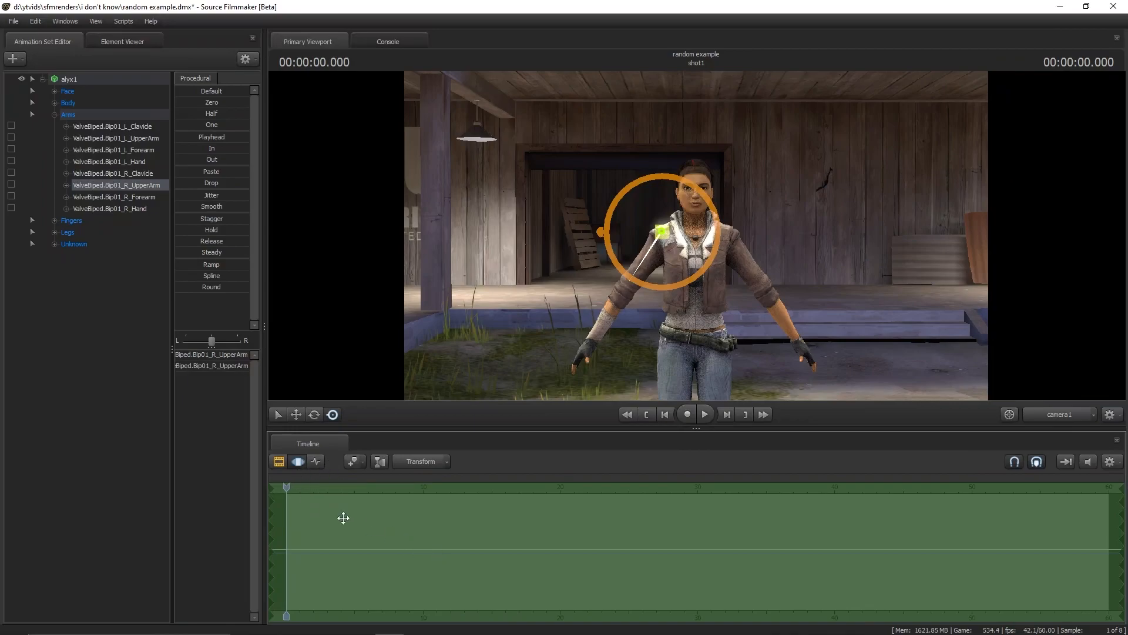
click(316, 462)
click(299, 462)
click(316, 462)
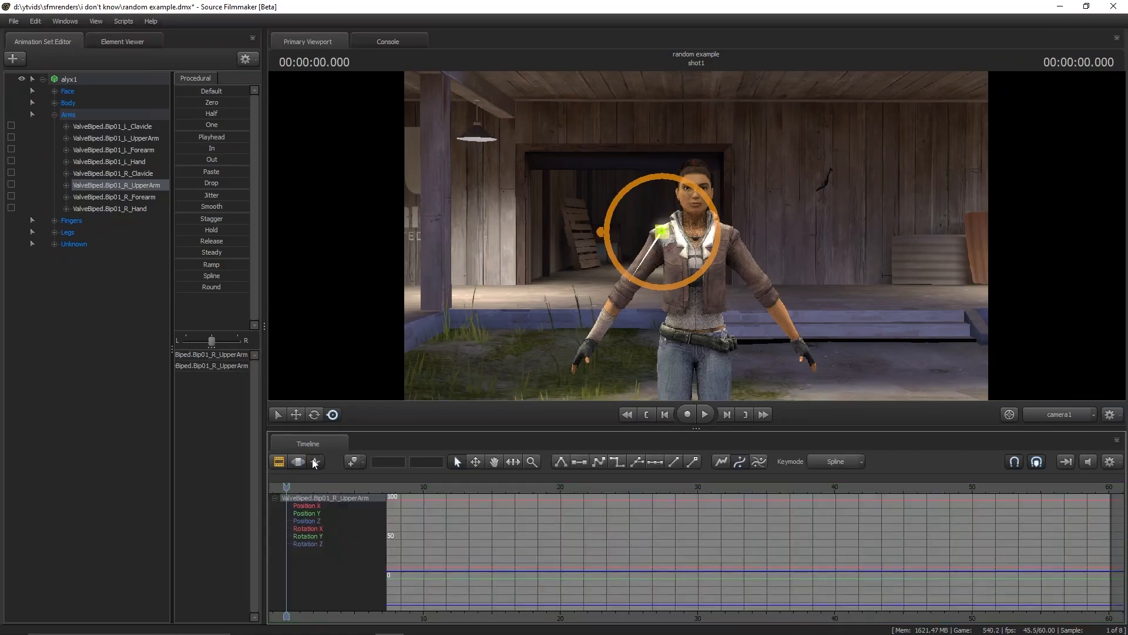
drag(396, 617, 529, 617)
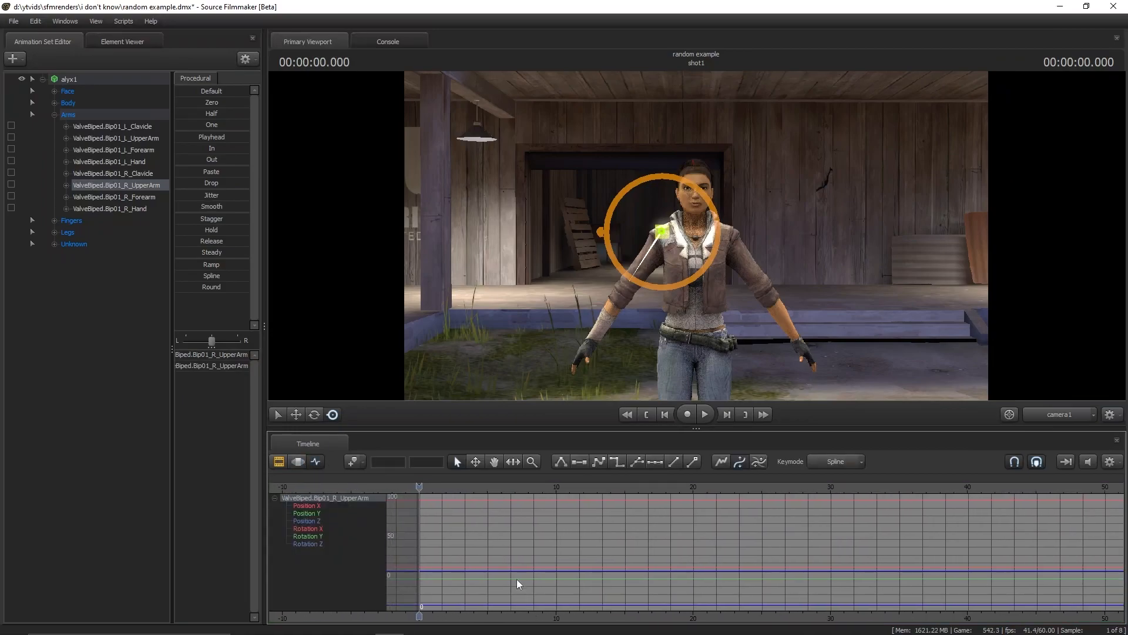
Activate the rotate manipulator for Alyx's right upper arm and set a keyframe for the bone at 0 s
key(e)
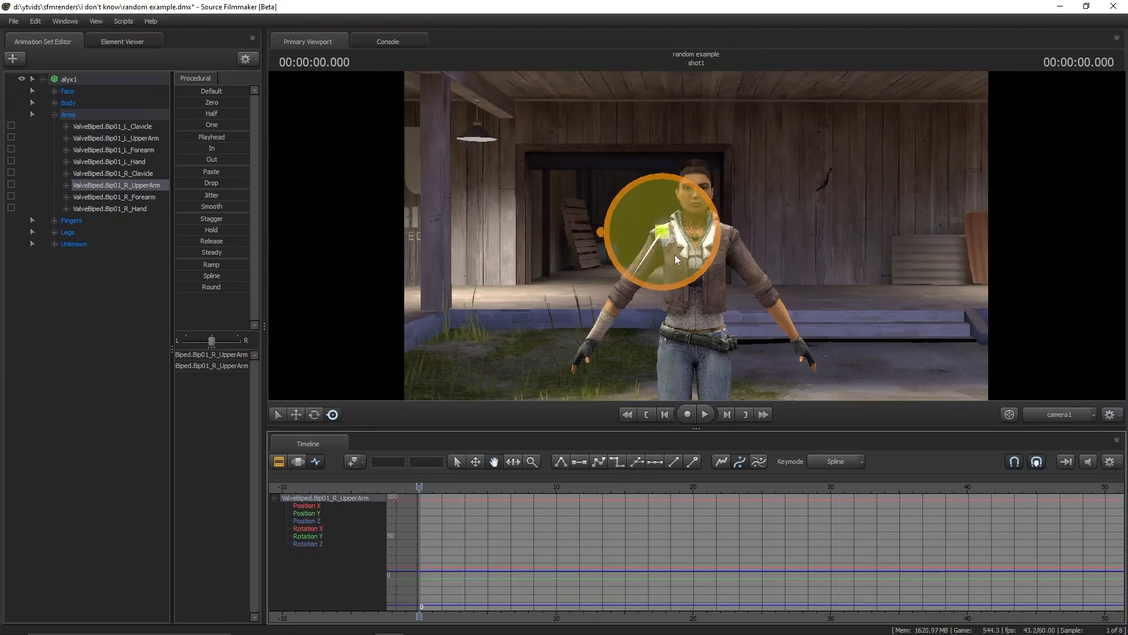
click(689, 266)
key(e)
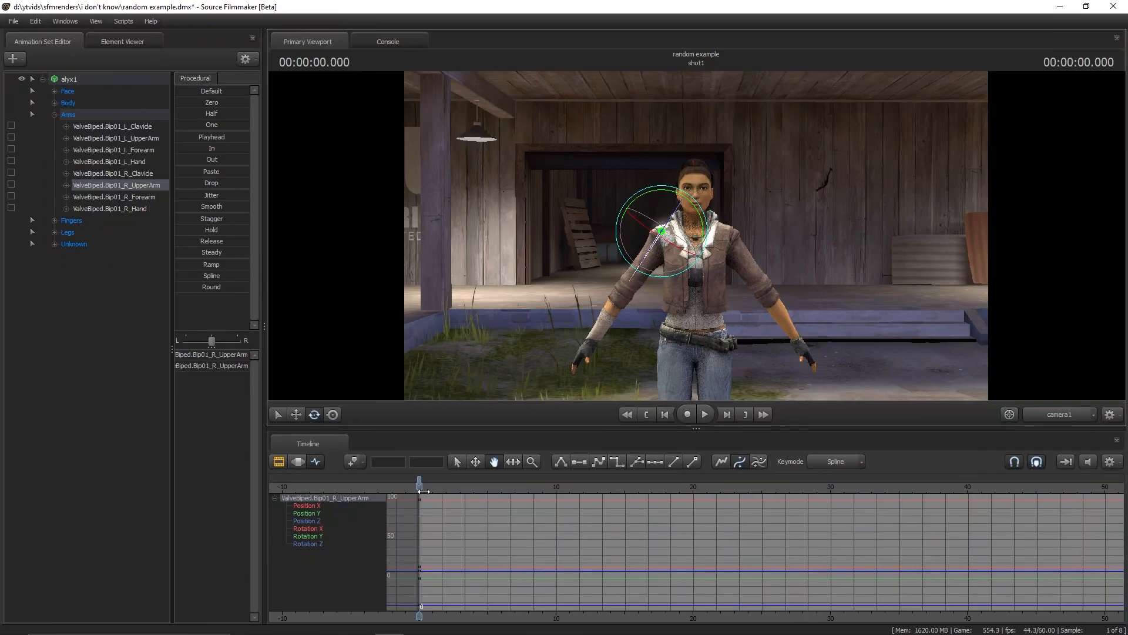
Scrub past the first keyframe, return to the start of the shot and play it back
drag(416, 492, 427, 489)
key(Home)
click(708, 414)
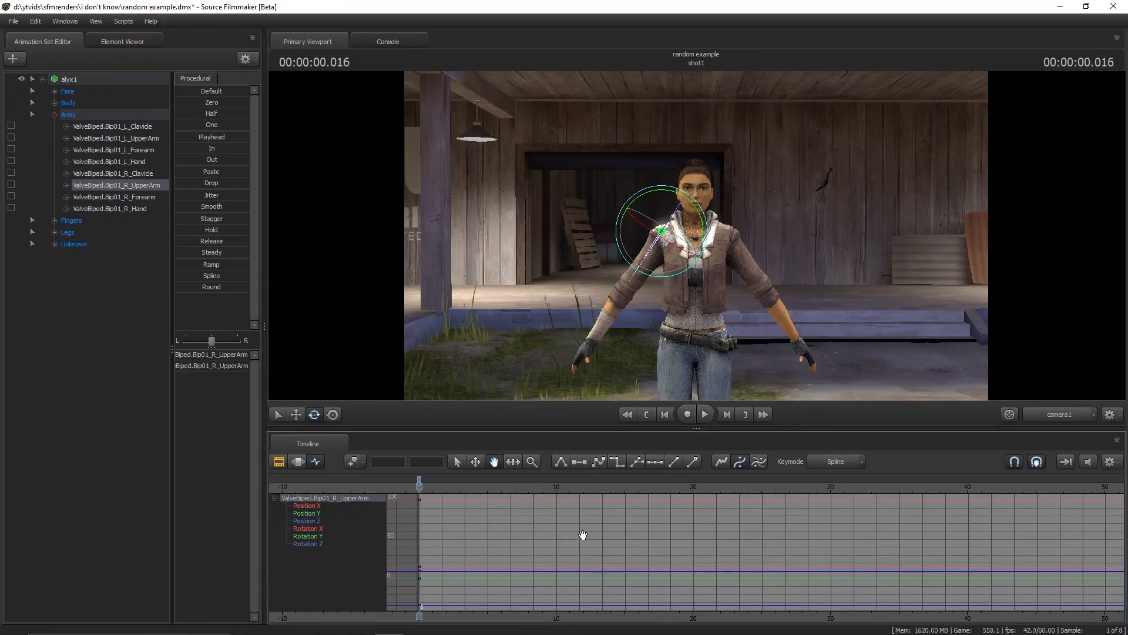
click(706, 415)
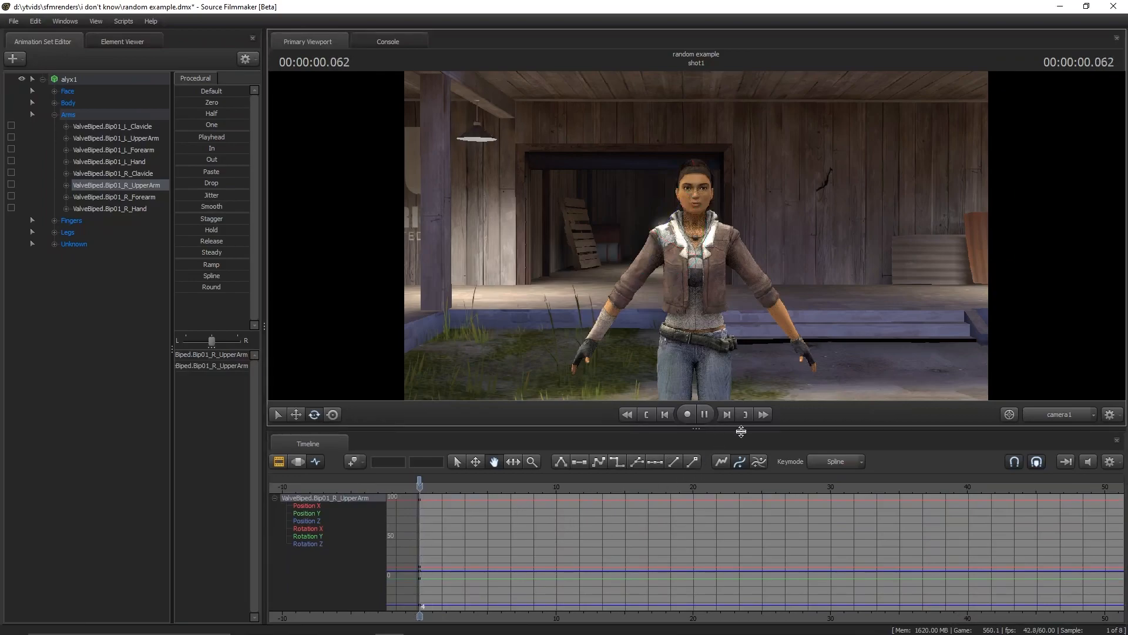
Rotate Alyx's right upper arm to slightly above shoulder height at 1.216 s and play back the raise
click(715, 415)
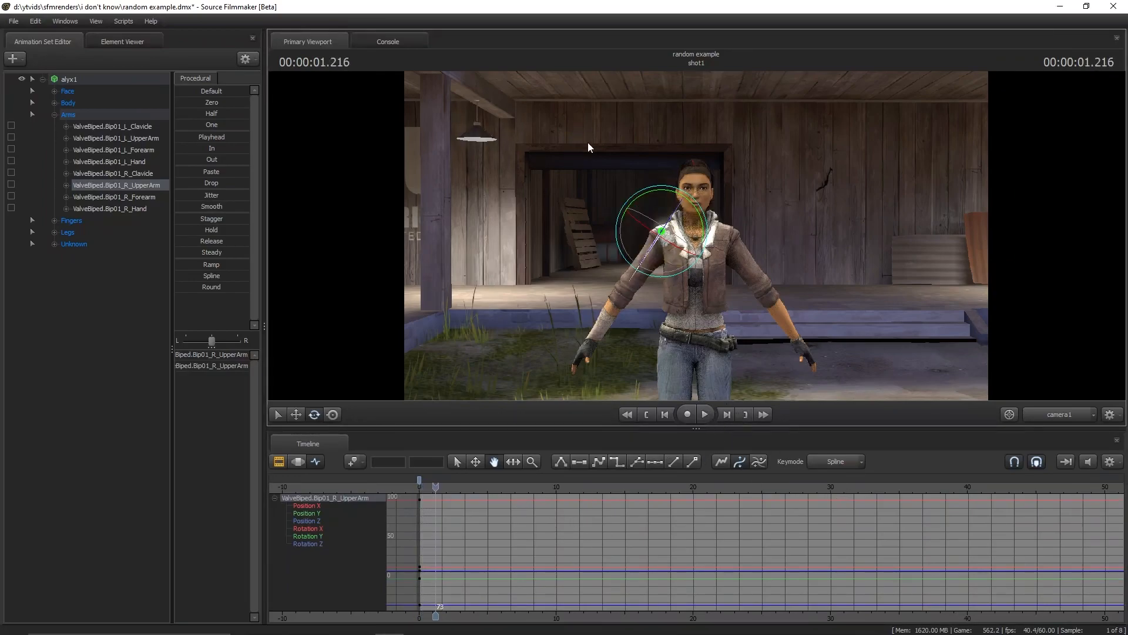
drag(640, 196, 678, 186)
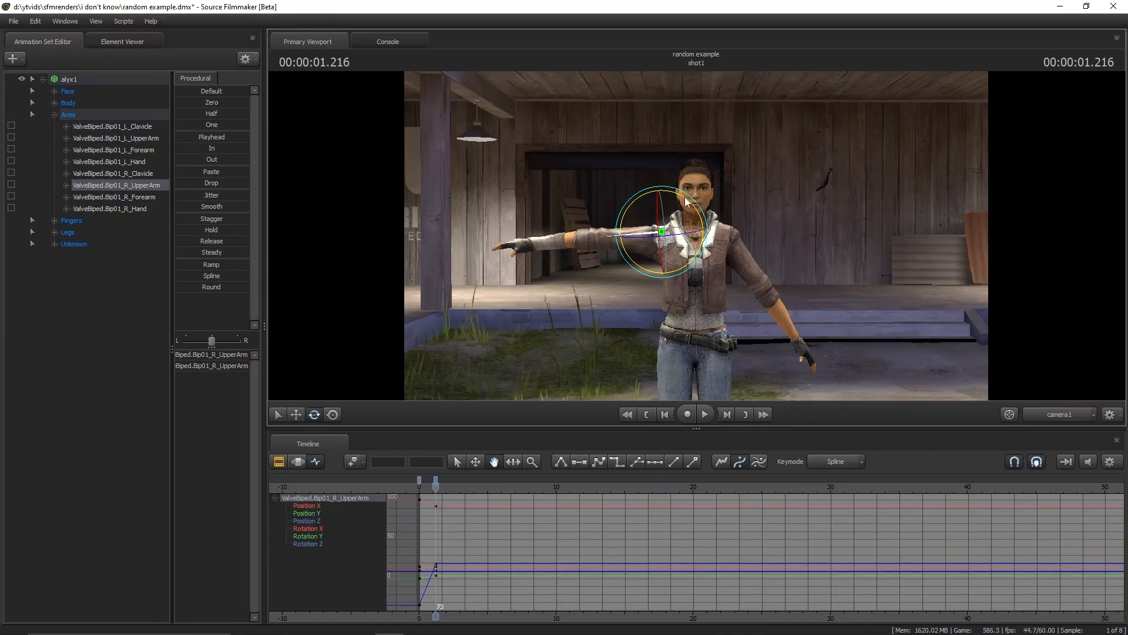
mouse_move(686, 196)
mouse_down()
mouse_move(697, 229)
mouse_move(690, 216)
mouse_up()
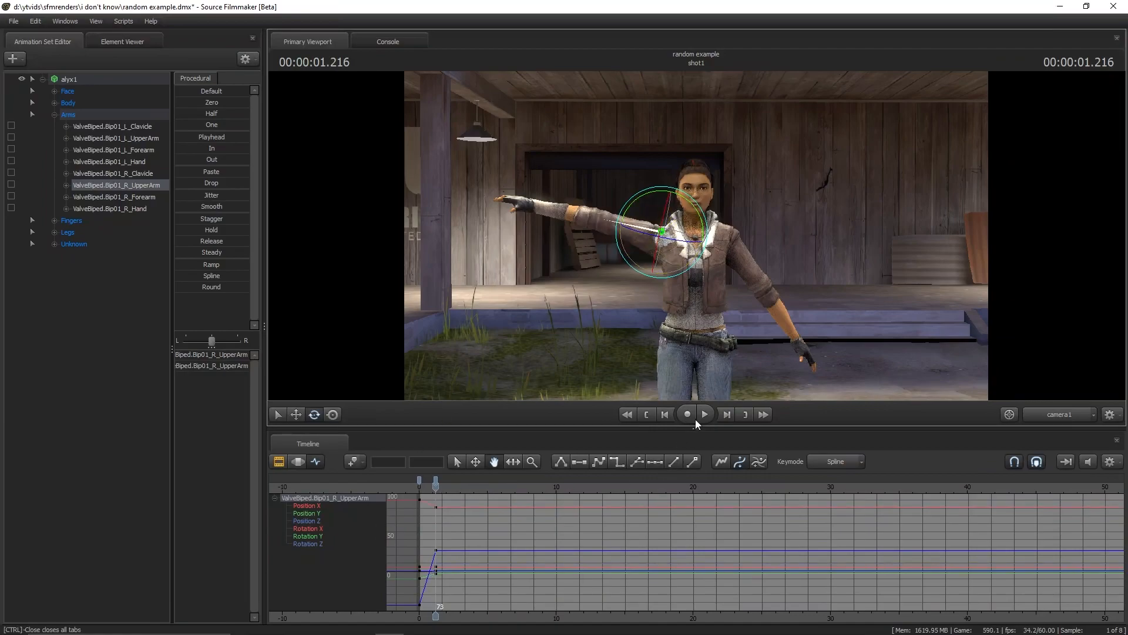
click(711, 412)
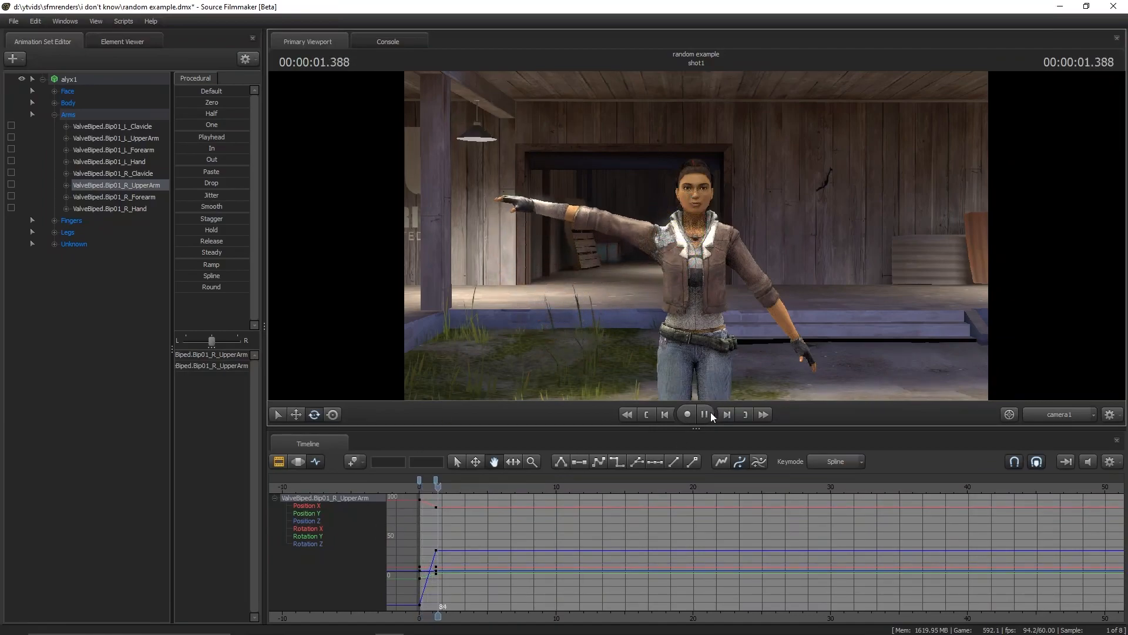
key(Left)
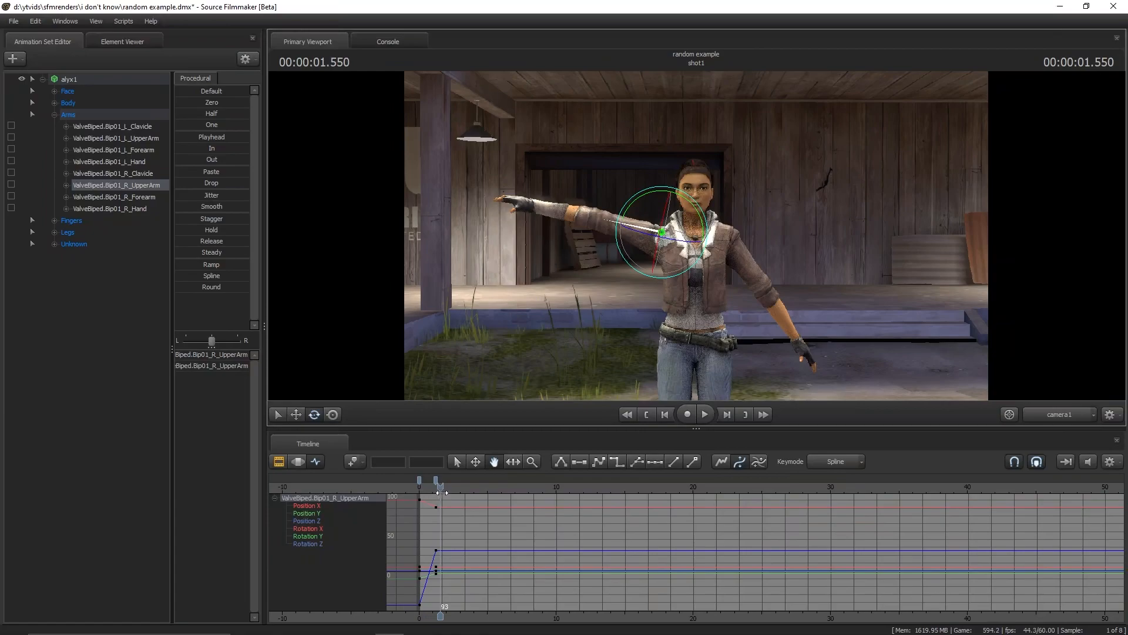
Keyframe the right forearm at 0.6 s and twist it at 1.133 s so the palm faces the camera
drag(443, 493, 427, 501)
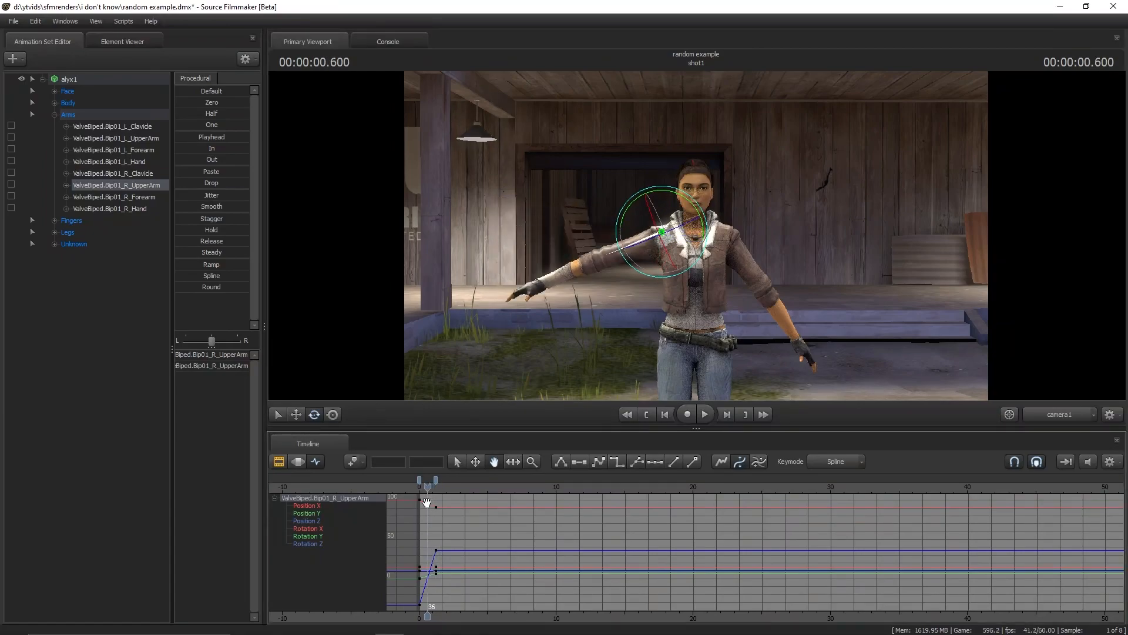
click(590, 260)
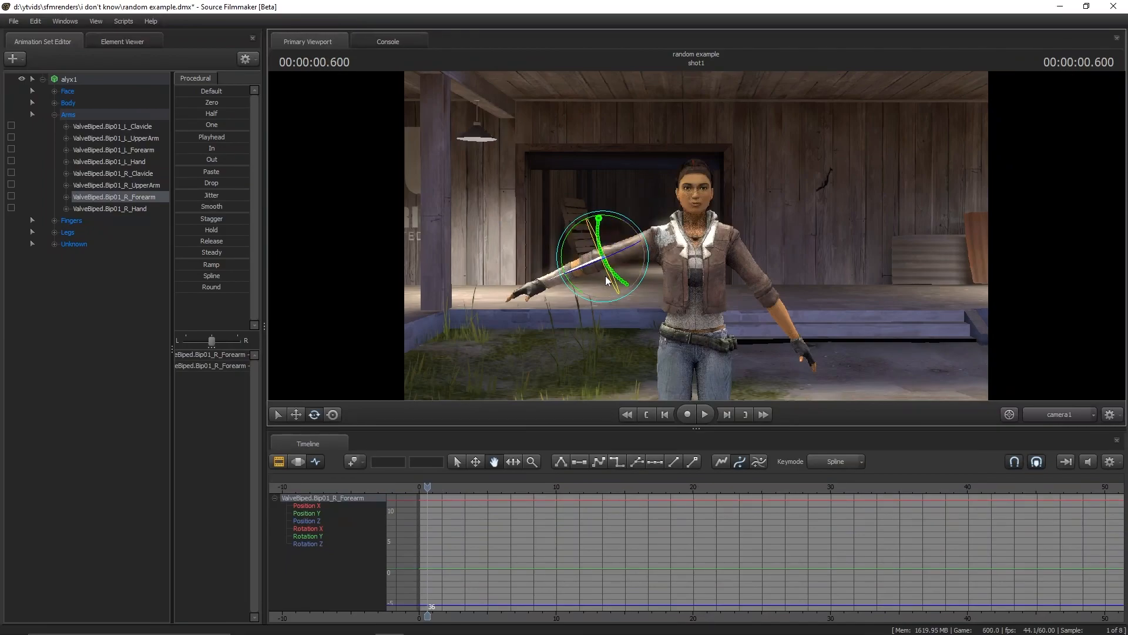
drag(607, 280, 602, 204)
click(641, 234)
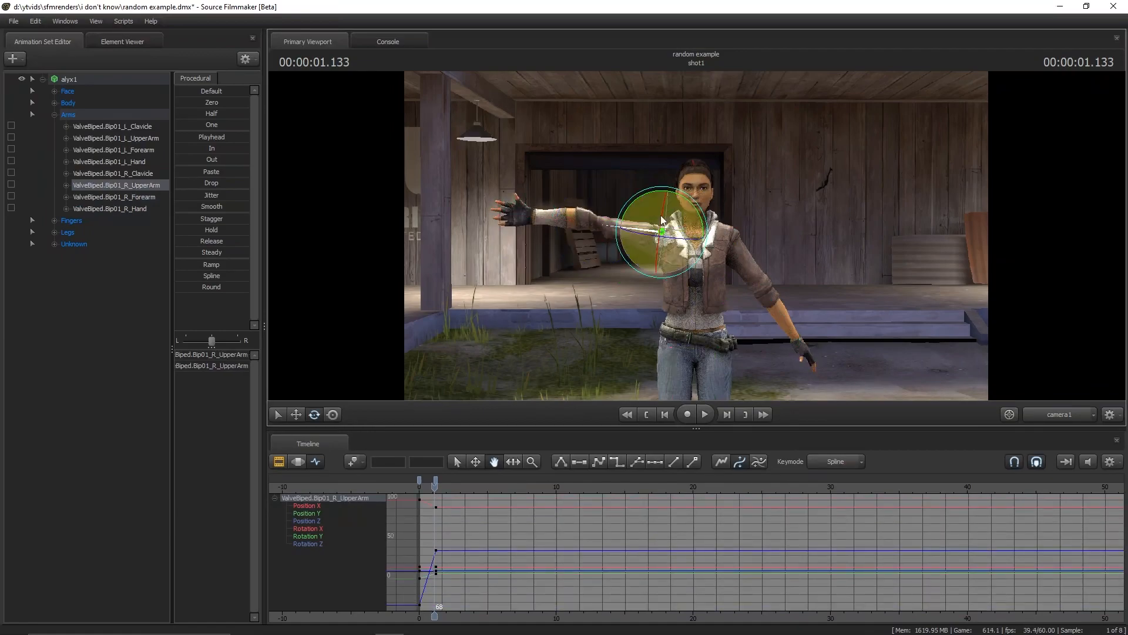
Bend the right forearm upright at 1.133 s and play back the arm motion
click(573, 216)
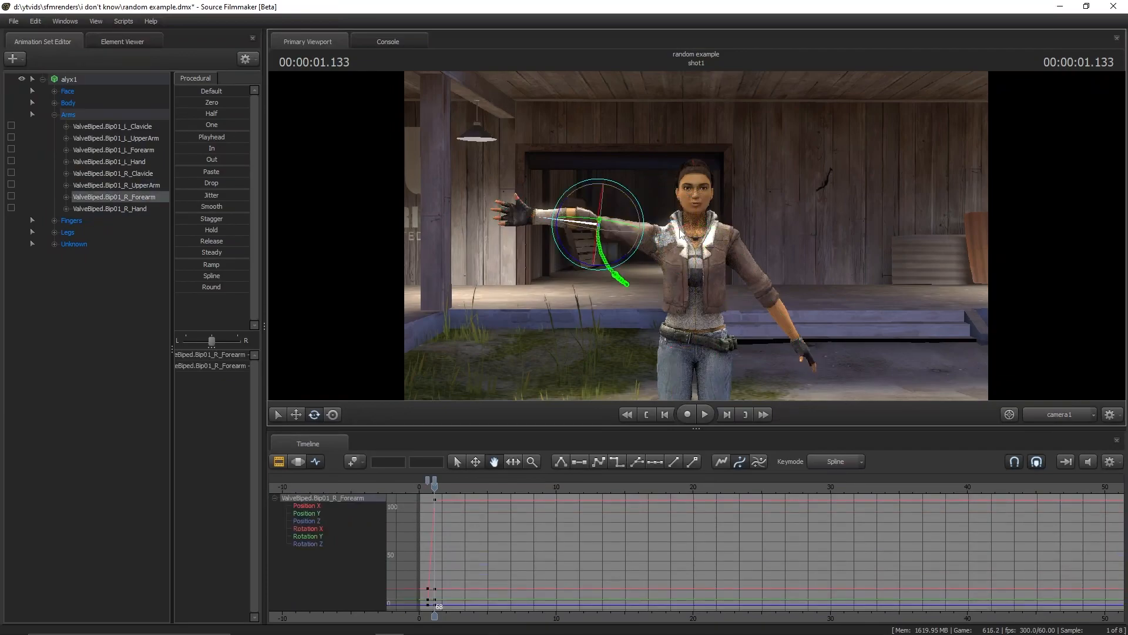
drag(623, 193, 676, 371)
click(706, 414)
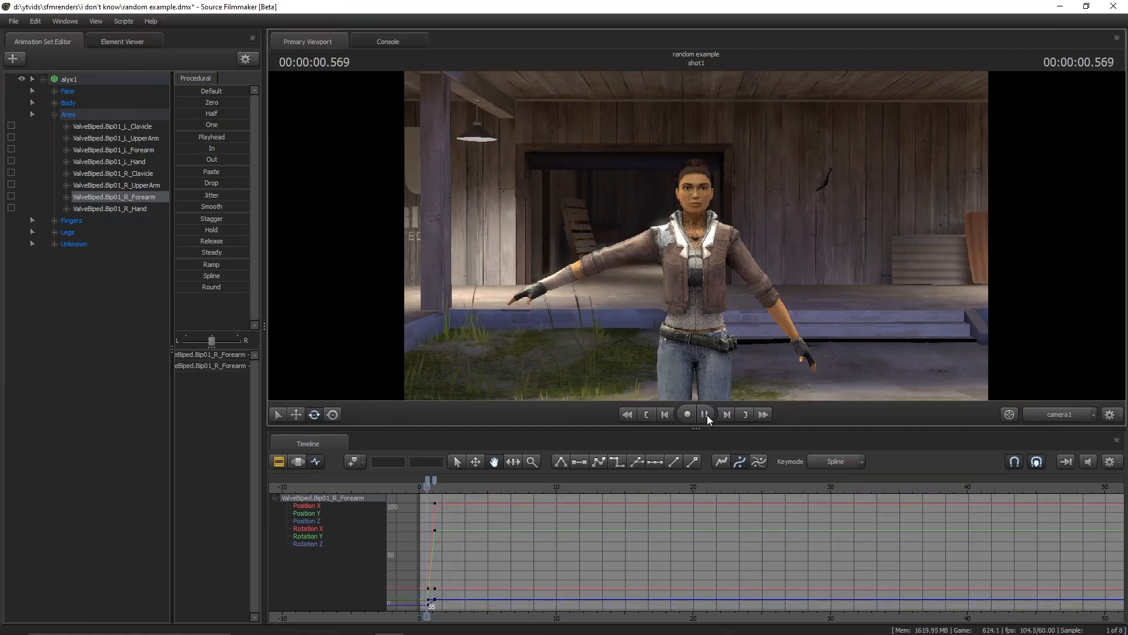
click(705, 415)
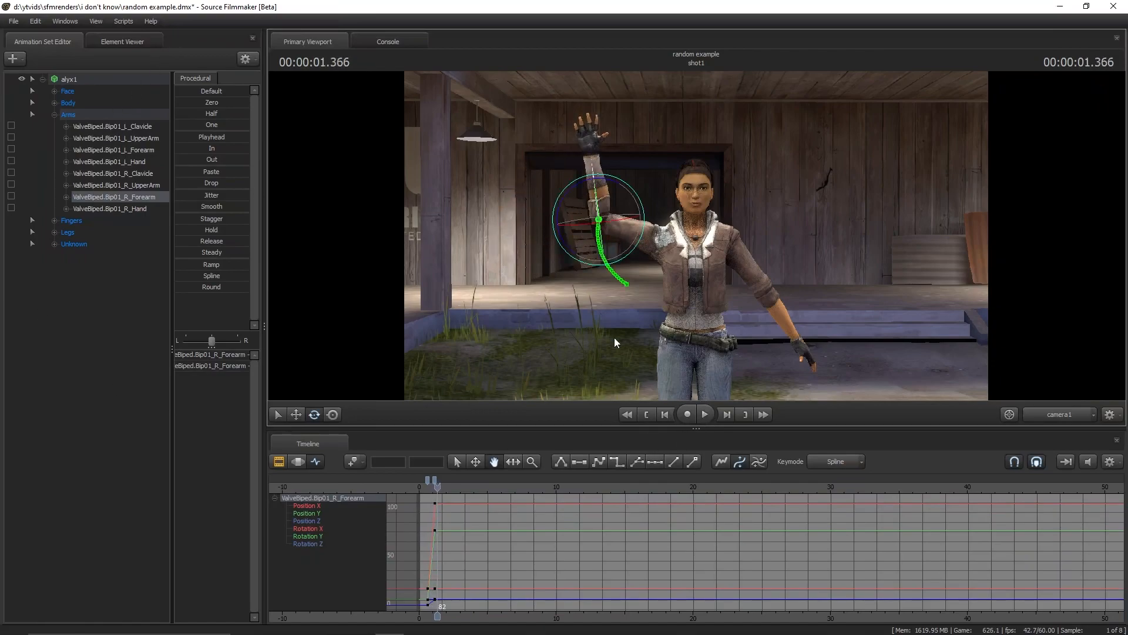
Keyframe the right forearm swinging inward, outward and inward again at about 1.6, 2.4 and 3 s to make a wave
drag(439, 488, 444, 488)
drag(587, 196, 621, 196)
key(Right)
key(Right)
key(Right)
key(Right)
key(Right)
key(Right)
key(Right)
key(Right)
key(Right)
key(Right)
key(Right)
key(Right)
key(Right)
key(Right)
key(Right)
key(Right)
key(Right)
key(Right)
key(Right)
key(Right)
Play back the waving animation and scrub through it to the last forearm keyframe
click(705, 414)
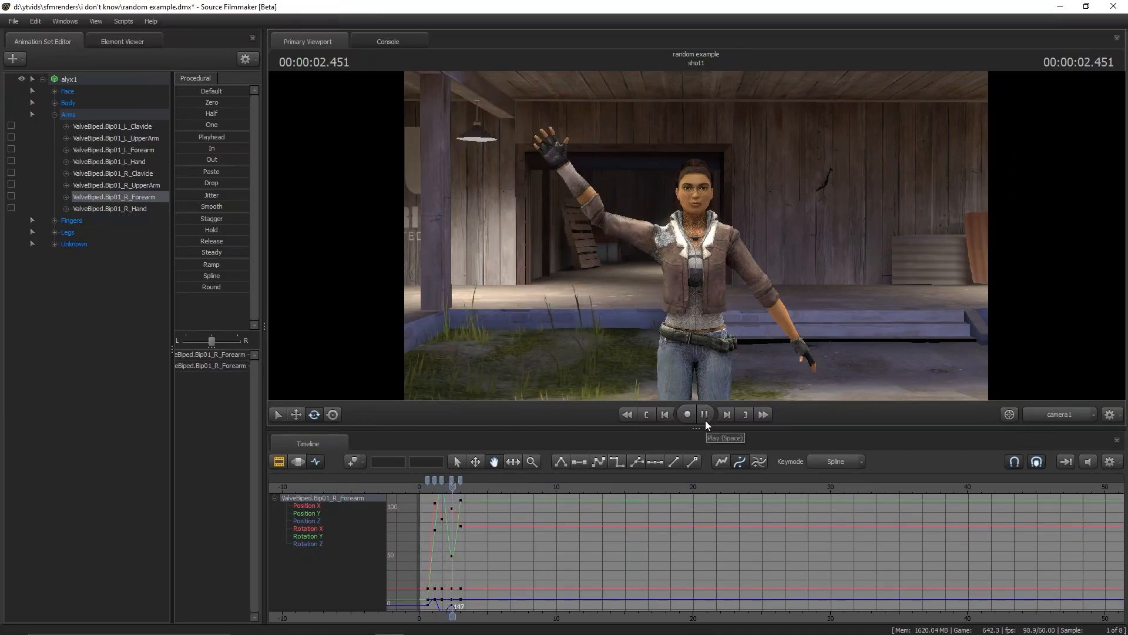
click(706, 421)
click(705, 420)
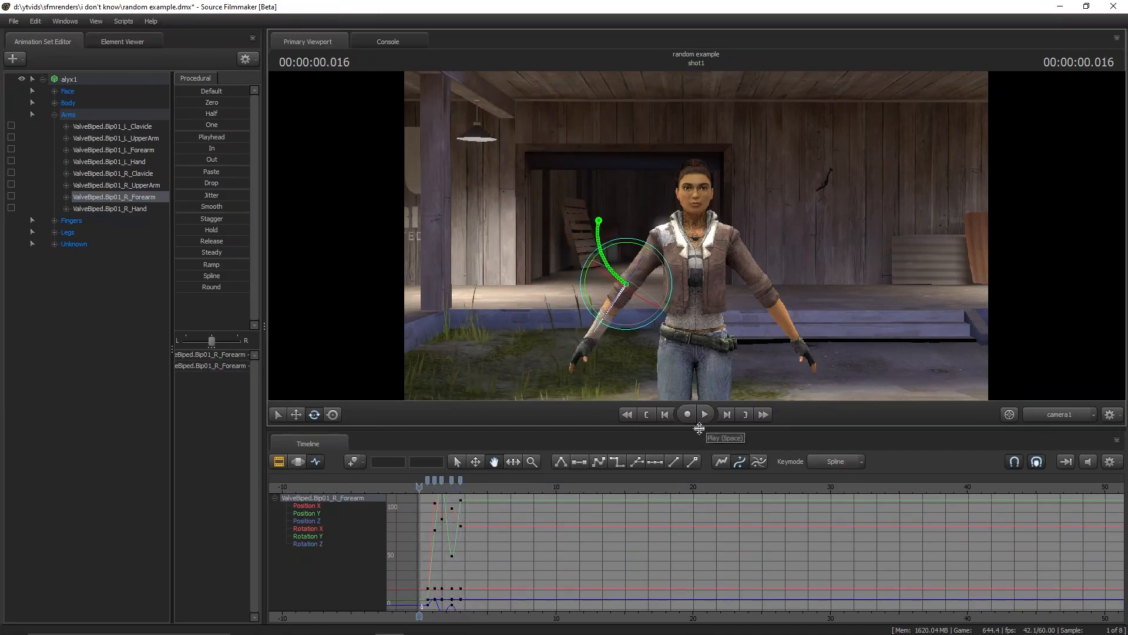
click(705, 415)
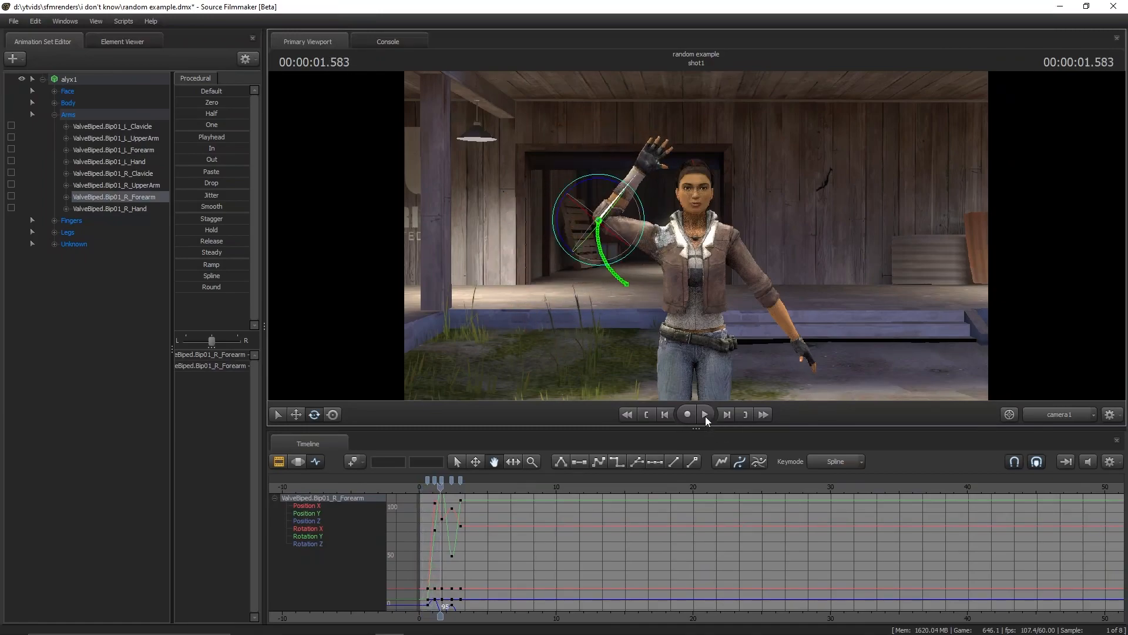
drag(435, 488, 458, 488)
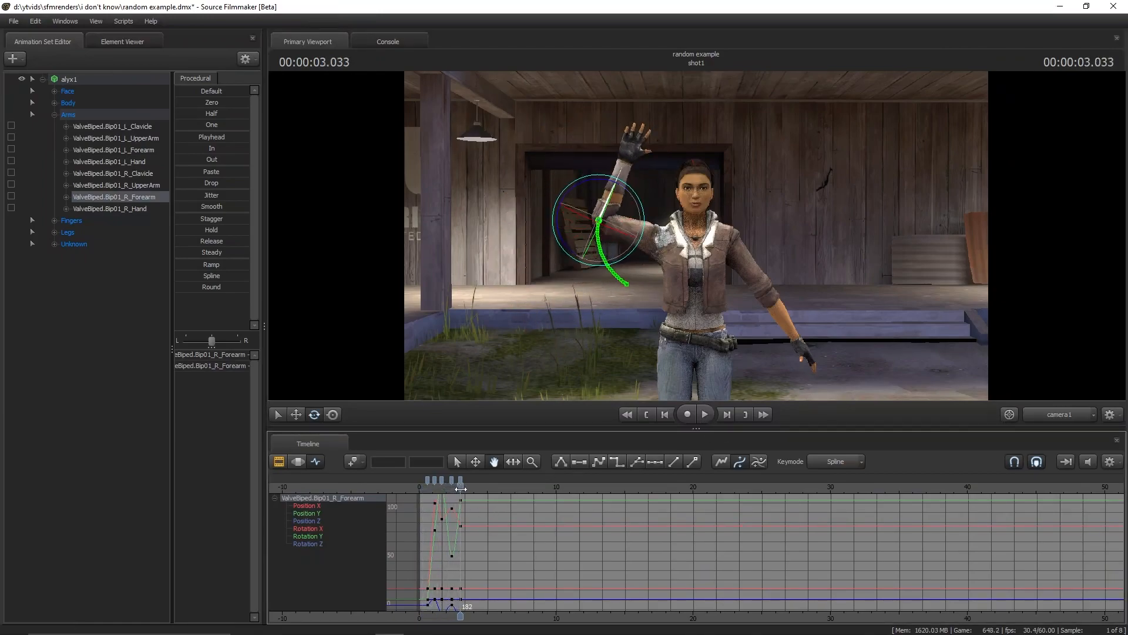
Select Alyx's right hand bone, step through the start of the arm raise and keyframe the hand at 0 s
click(610, 152)
key(Home)
key(Right)
key(Right)
key(Right)
key(Right)
key(Right)
key(Right)
key(Right)
key(Right)
key(Right)
key(Right)
key(Right)
key(Right)
key(Right)
key(Right)
key(Right)
key(Right)
key(Right)
key(Right)
key(Right)
key(Right)
key(Right)
key(Right)
key(Right)
key(Right)
key(Right)
key(Right)
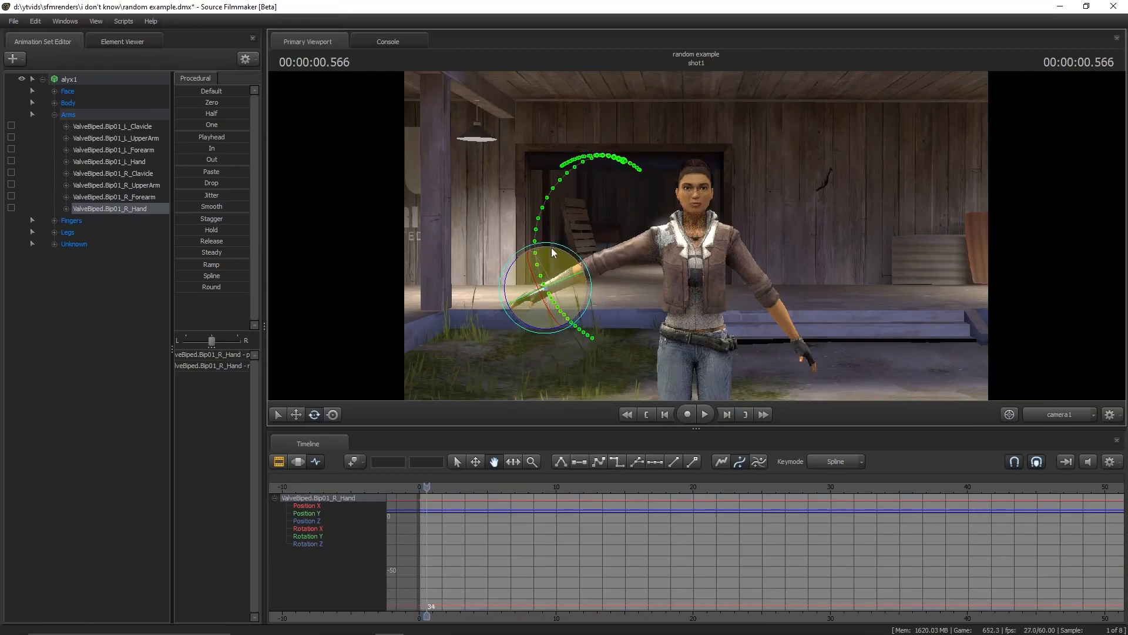
key(Home)
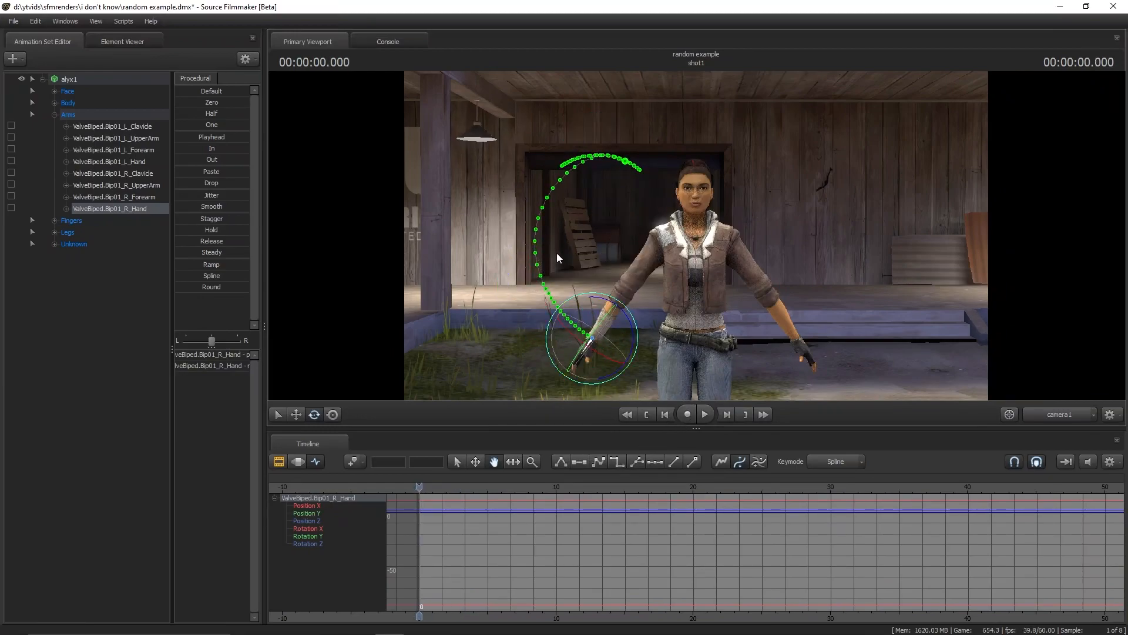
key(Right)
key(Right)
key(Right)
key(Right)
key(Right)
key(Right)
key(Right)
key(Right)
key(Right)
key(Right)
key(Right)
key(Right)
key(Right)
key(Right)
key(Right)
key(Right)
key(Right)
key(Right)
key(Right)
key(Right)
key(Right)
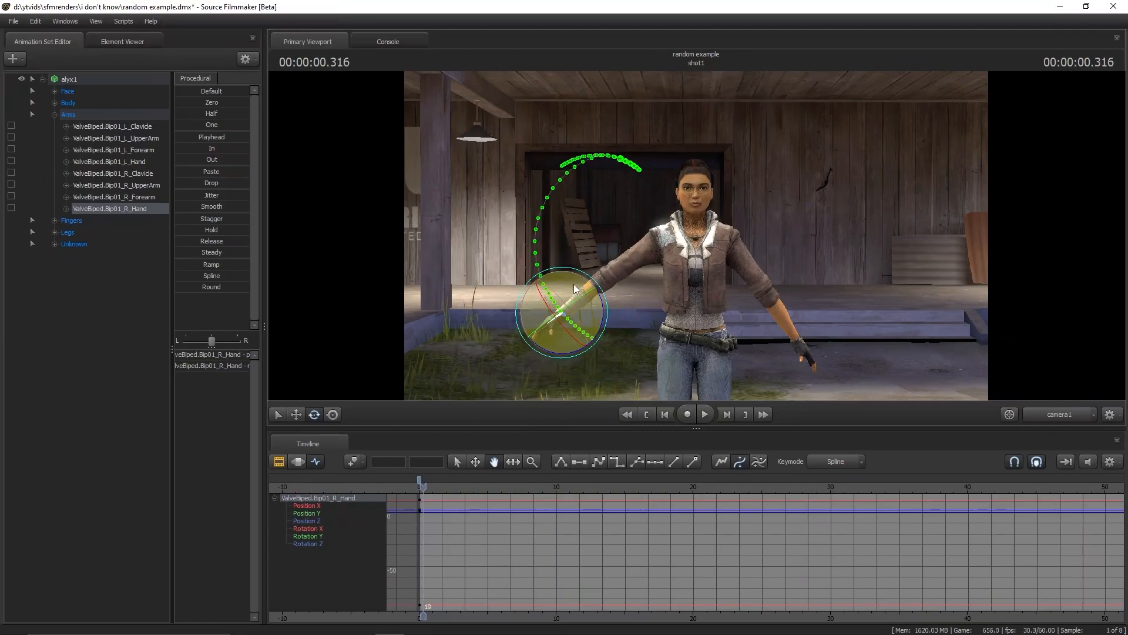
Step back and forth through the arm raise and keyframe the right hand at 0.783 s
key(Right)
key(Right)
key(Right)
key(Right)
key(Right)
key(Right)
key(Right)
key(Right)
key(Right)
key(Right)
key(Right)
key(Right)
key(Right)
key(Right)
key(Right)
key(Right)
key(Right)
key(Right)
key(Right)
key(Right)
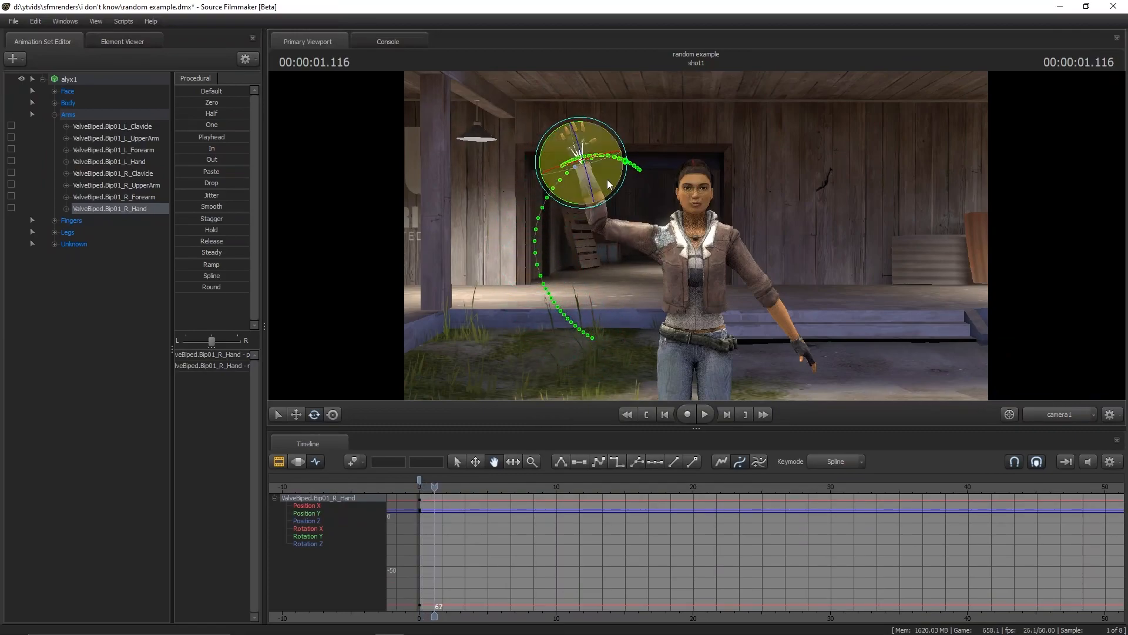
key(Left)
key(Left)
key(Left)
key(Left)
key(Left)
key(Left)
key(Left)
key(Left)
key(Left)
key(Left)
key(Left)
key(Left)
key(Left)
key(Left)
key(Left)
key(Left)
key(Left)
key(Left)
key(Left)
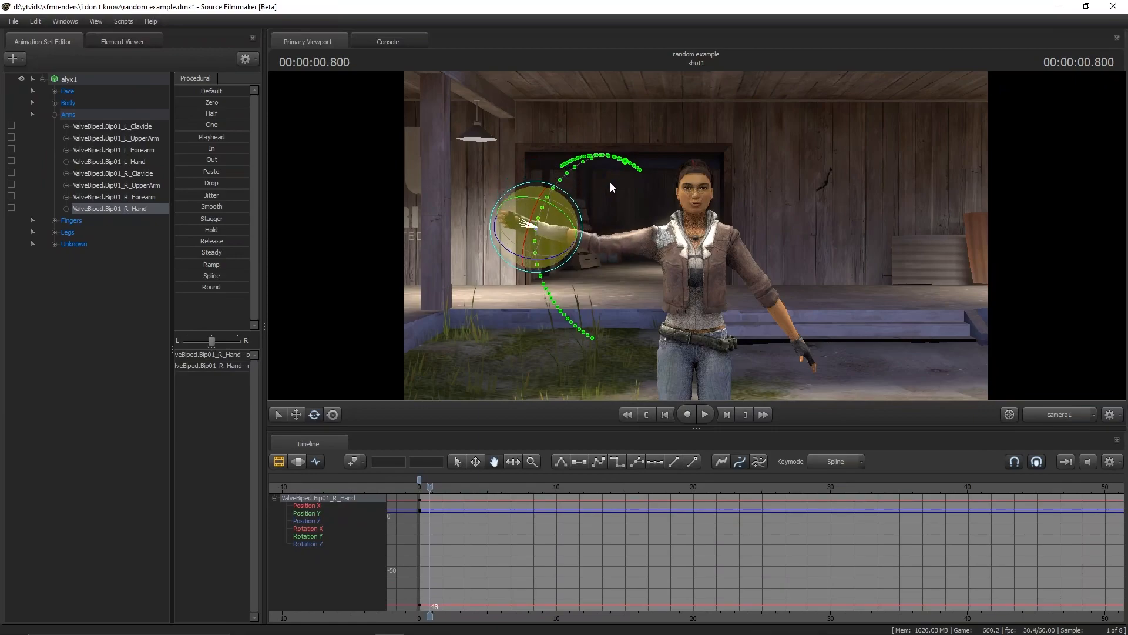
key(Left)
key(Left)
key(Left)
key(Left)
key(Left)
key(Left)
key(Left)
key(Left)
key(Left)
key(Left)
key(Left)
key(Left)
key(Left)
key(Left)
key(Left)
key(Left)
key(Left)
key(Left)
key(Left)
key(Left)
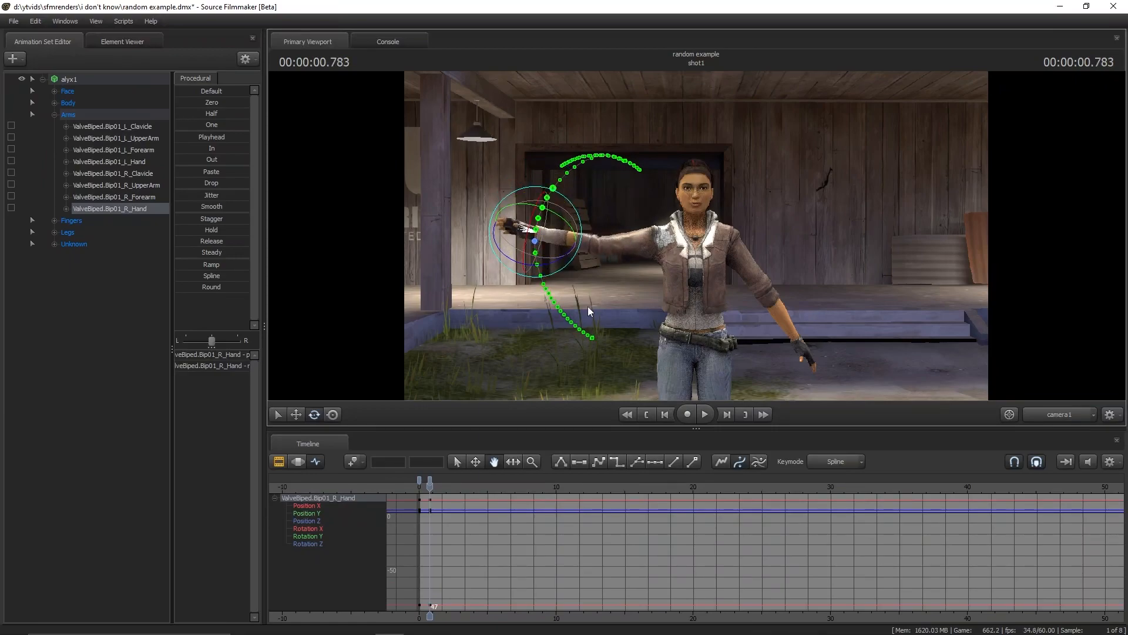
Rotate the right hand partway through the raise, between its two keyframes, and play the shot from the start
drag(525, 289, 516, 313)
click(706, 414)
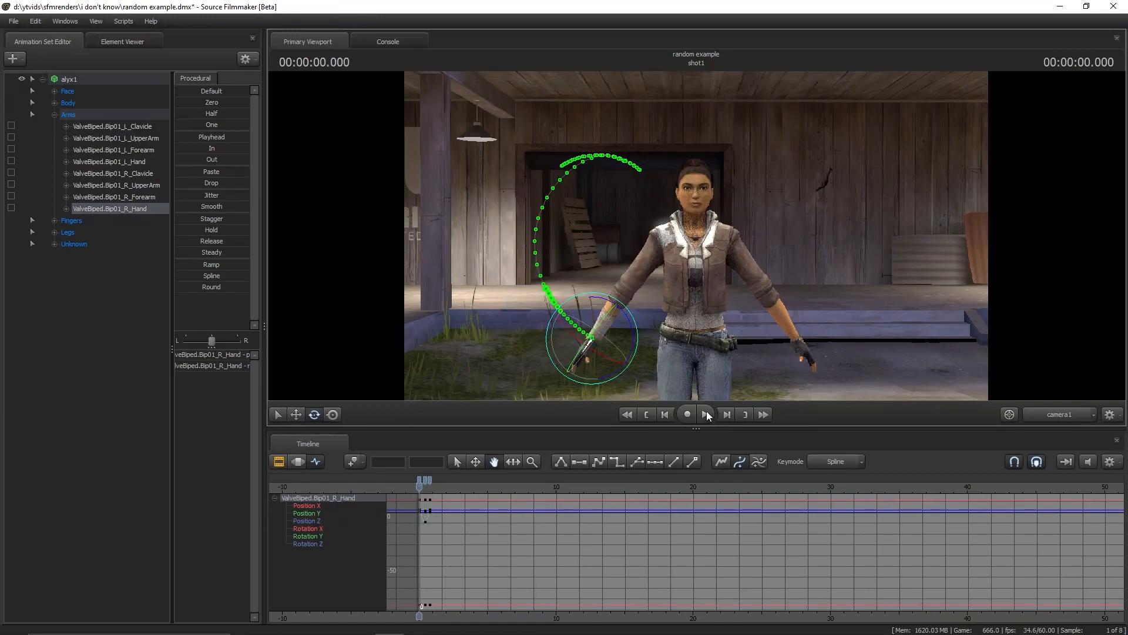
Play the shot, then step backward frame by frame to review the right hand's motion
click(705, 414)
key(Left)
key(Left)
key(Left)
key(Left)
key(Left)
key(Left)
key(Left)
key(Left)
key(Left)
key(Left)
key(Left)
key(Left)
key(Left)
key(Left)
key(Left)
key(Left)
key(Left)
key(Left)
key(Left)
key(Left)
key(Left)
key(Left)
key(Left)
key(Left)
key(Left)
key(Left)
key(Left)
key(Left)
key(Left)
key(Left)
key(Left)
key(Left)
key(Left)
key(Left)
key(Left)
key(Left)
key(Left)
key(Left)
key(Left)
key(Left)
Step forward through the first wave to 1.55 s and keyframe the right hand there
key(Right)
key(Right)
key(Right)
key(Right)
key(Right)
key(Right)
key(Right)
key(Right)
key(Right)
key(Right)
key(Right)
key(Right)
key(Right)
key(Right)
key(Right)
key(Right)
key(Right)
key(Right)
key(Right)
key(Right)
key(Right)
key(Right)
key(Right)
key(Right)
key(Right)
key(Right)
key(Right)
key(Right)
key(Right)
key(Right)
key(Right)
key(Right)
key(Right)
key(Right)
key(Right)
key(Right)
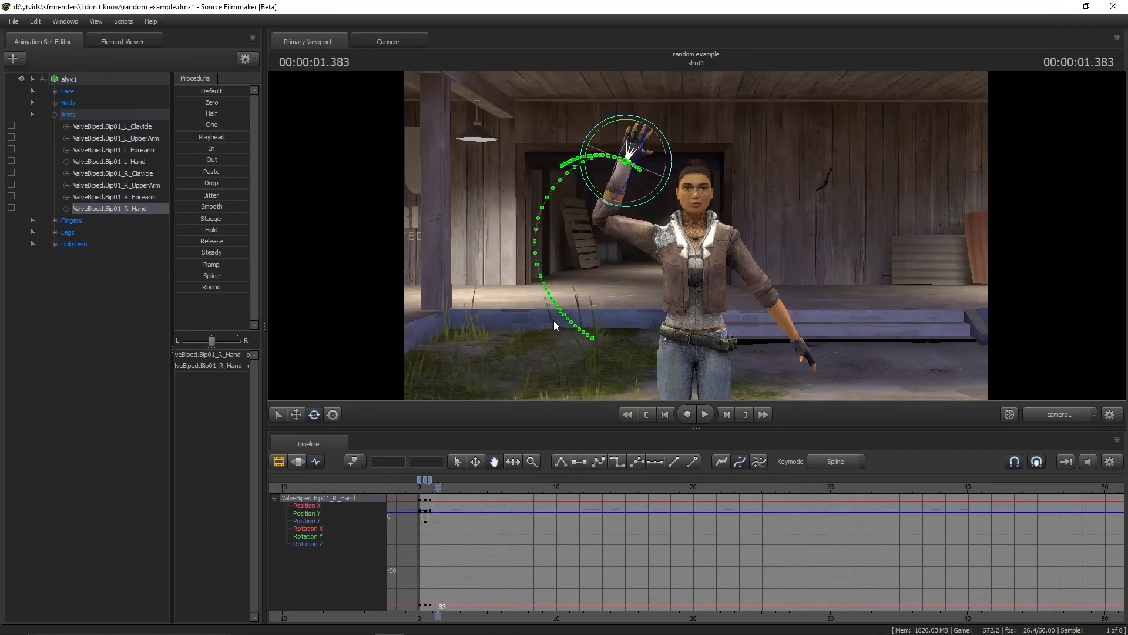
key(Right)
key(Right)
key(Right)
key(Right)
key(Right)
key(Right)
key(Right)
key(Right)
key(Right)
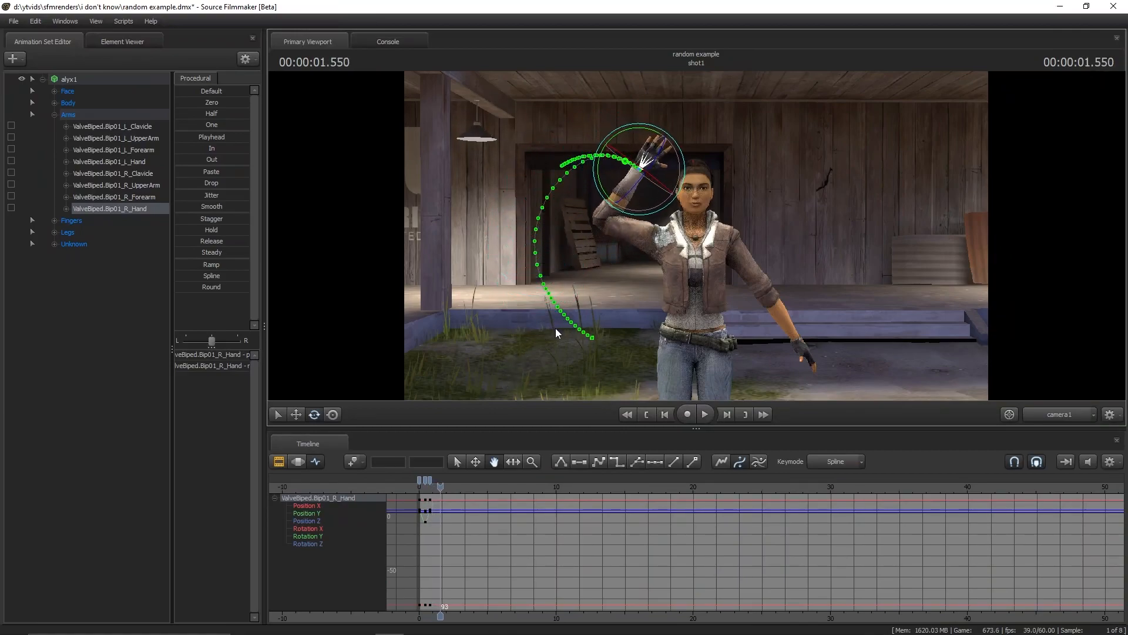
click(648, 129)
click(429, 480)
click(441, 479)
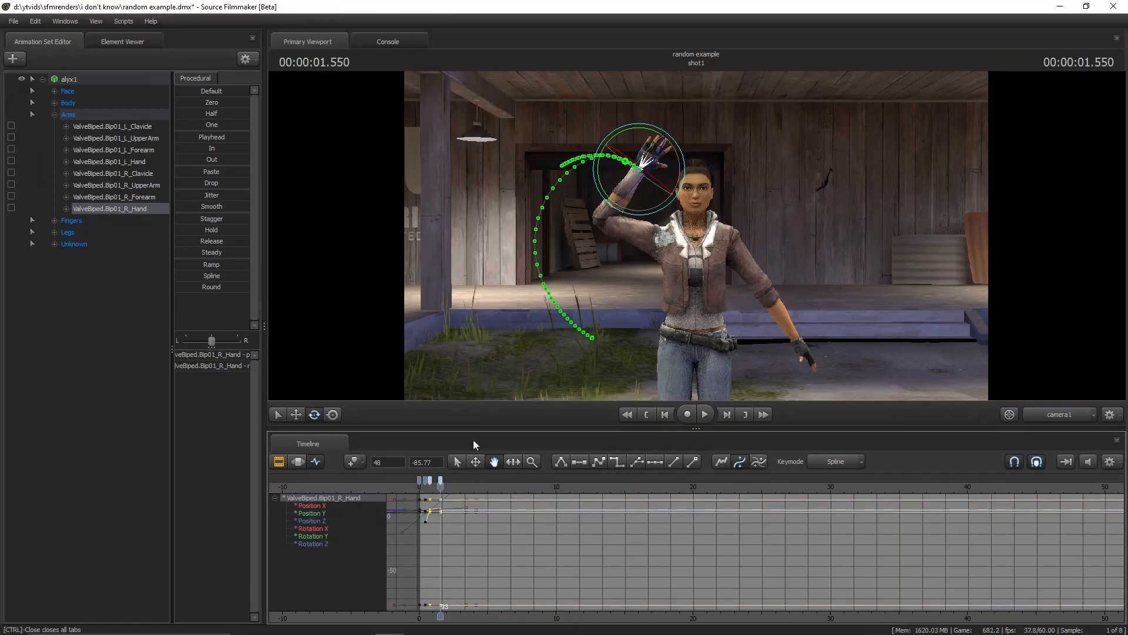
Rotate the right hand partway through the outward swing that follows its 1.55 s keyframe
click(432, 482)
click(441, 482)
mouse_move(441, 486)
mouse_down()
mouse_move(423, 489)
mouse_move(448, 498)
mouse_up()
mouse_move(595, 120)
mouse_down()
mouse_move(610, 140)
mouse_move(596, 120)
mouse_up()
Step back and forth around the end of the last wave and keyframe the right hand near 3.03 s
drag(447, 487, 460, 496)
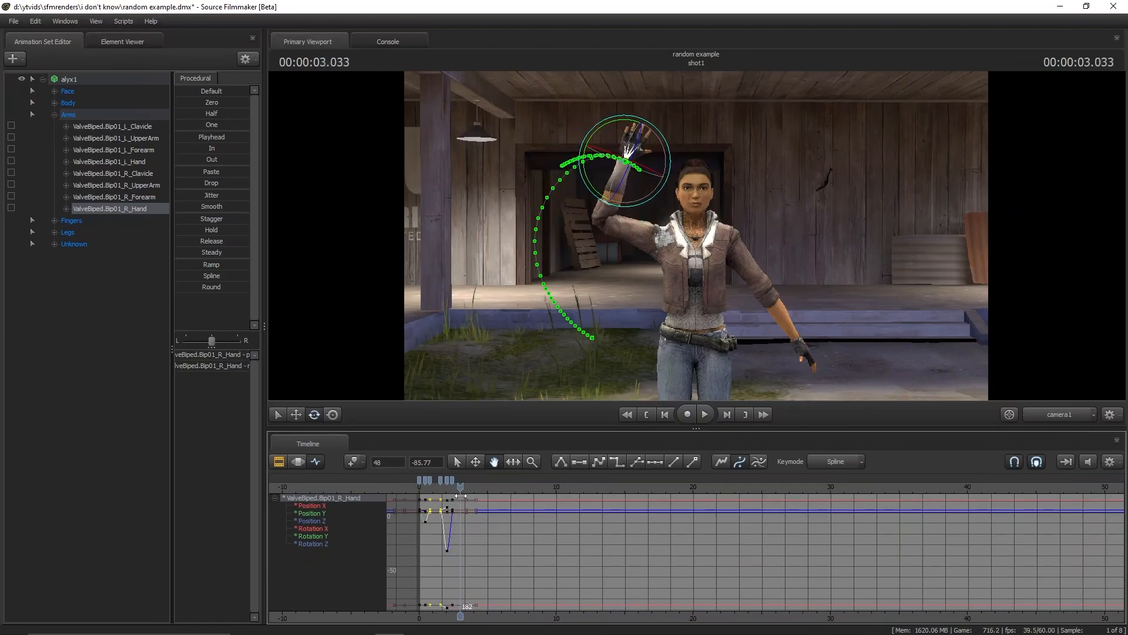
mouse_move(474, 492)
mouse_down()
mouse_move(486, 492)
mouse_move(460, 492)
mouse_up()
key(Left)
key(Left)
key(Left)
key(Left)
key(Left)
key(Left)
key(Left)
key(Left)
key(Left)
key(Right)
key(Right)
key(Right)
key(Right)
key(Right)
key(Right)
key(Right)
key(Right)
key(Right)
key(Right)
key(Right)
key(Right)
Rotate the right hand at 2.783 s, between its last keyframes, and play back the waving animation
drag(461, 489, 457, 489)
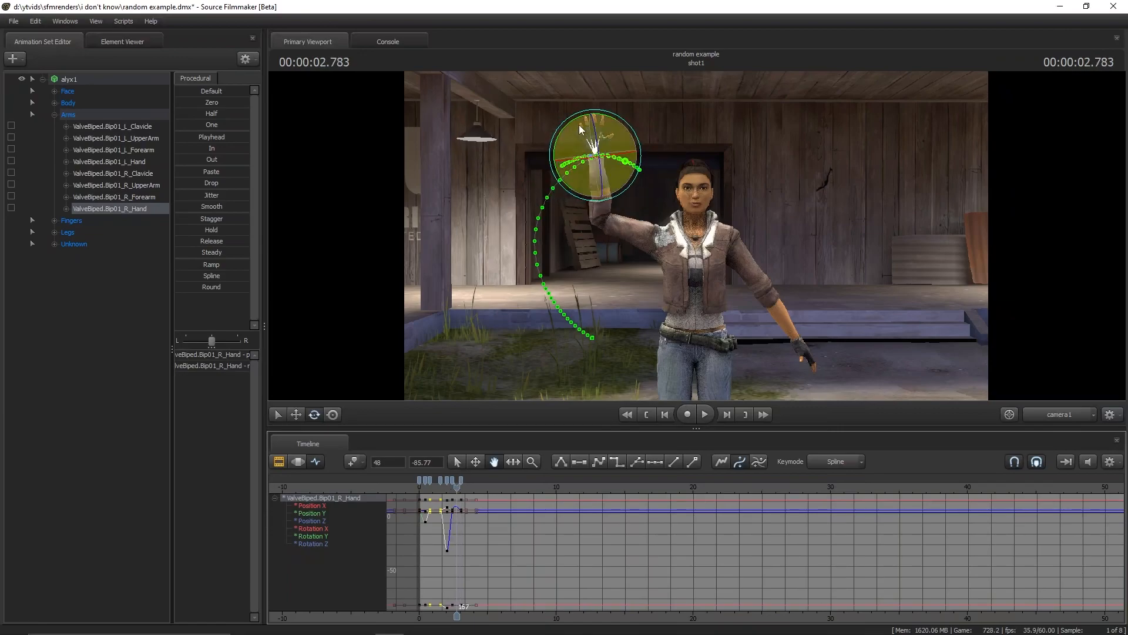
drag(573, 123, 564, 149)
click(704, 414)
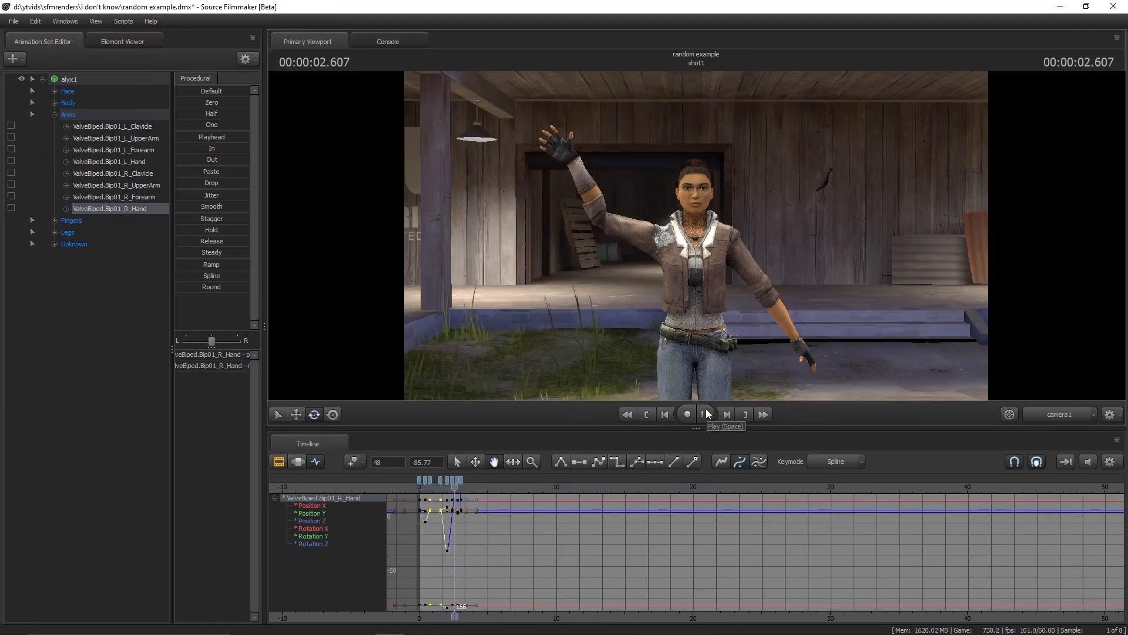
click(705, 414)
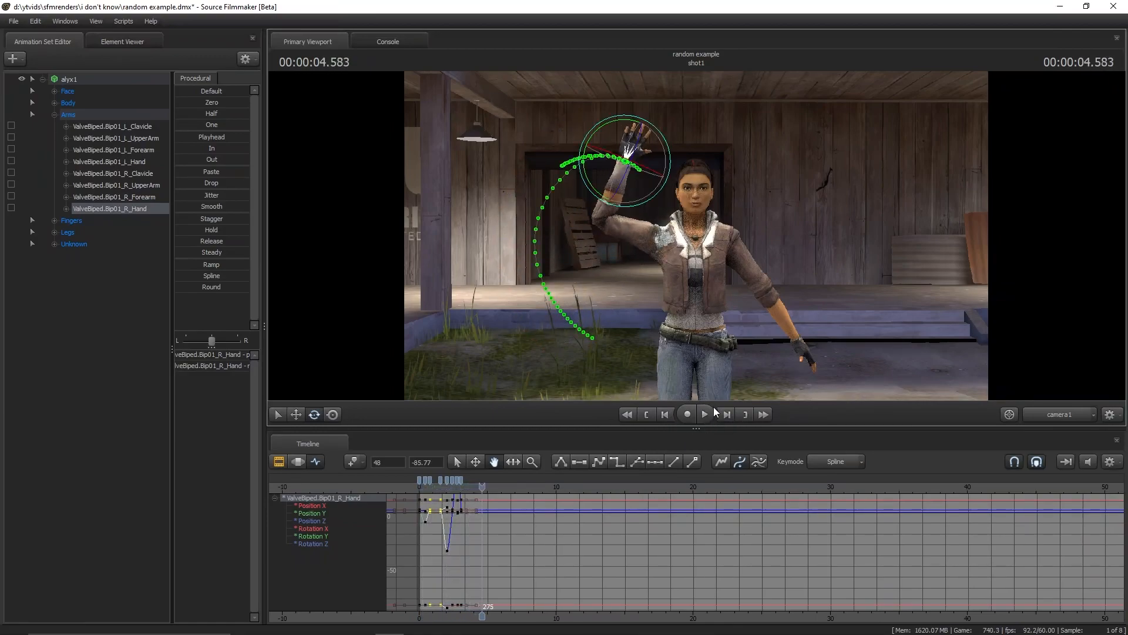
Select Alyx's right upper arm bone and rotate it slightly at 2.133 s during the wave
key(Home)
drag(415, 487, 449, 488)
click(641, 237)
drag(641, 200, 639, 205)
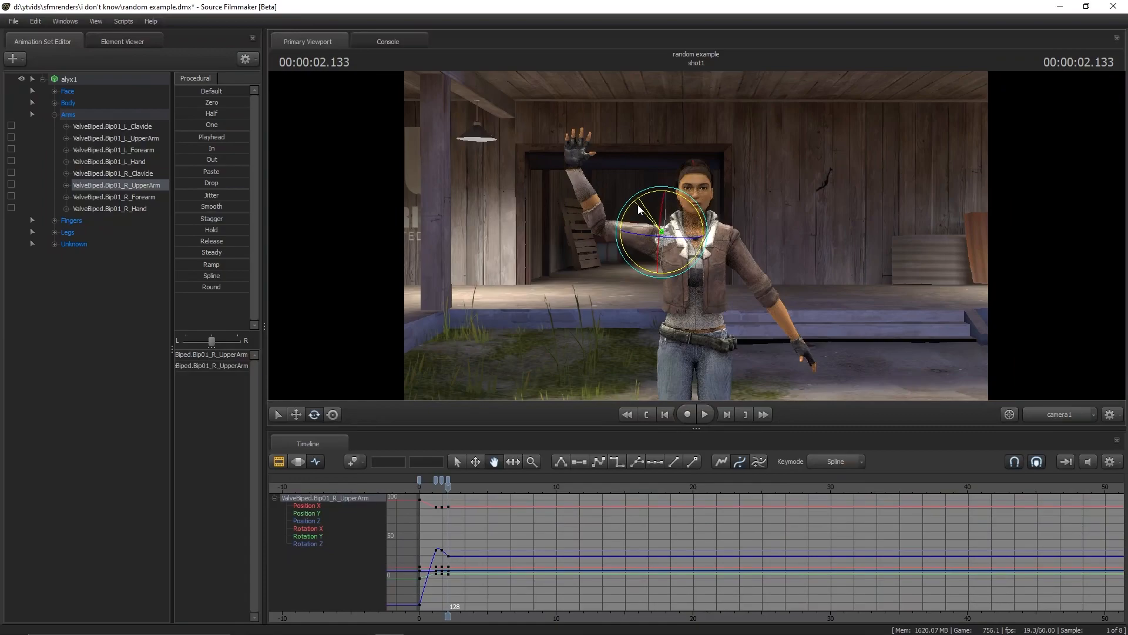
Advance to the next swing of the wave and rotate the right upper arm bone slightly at about 2.5 s
key(Right)
key(Right)
key(Right)
key(Right)
key(Right)
key(Right)
key(Right)
key(Right)
key(Right)
key(Right)
key(Right)
key(Right)
key(Right)
key(Right)
key(Right)
key(Right)
key(Right)
key(Right)
key(Right)
key(Right)
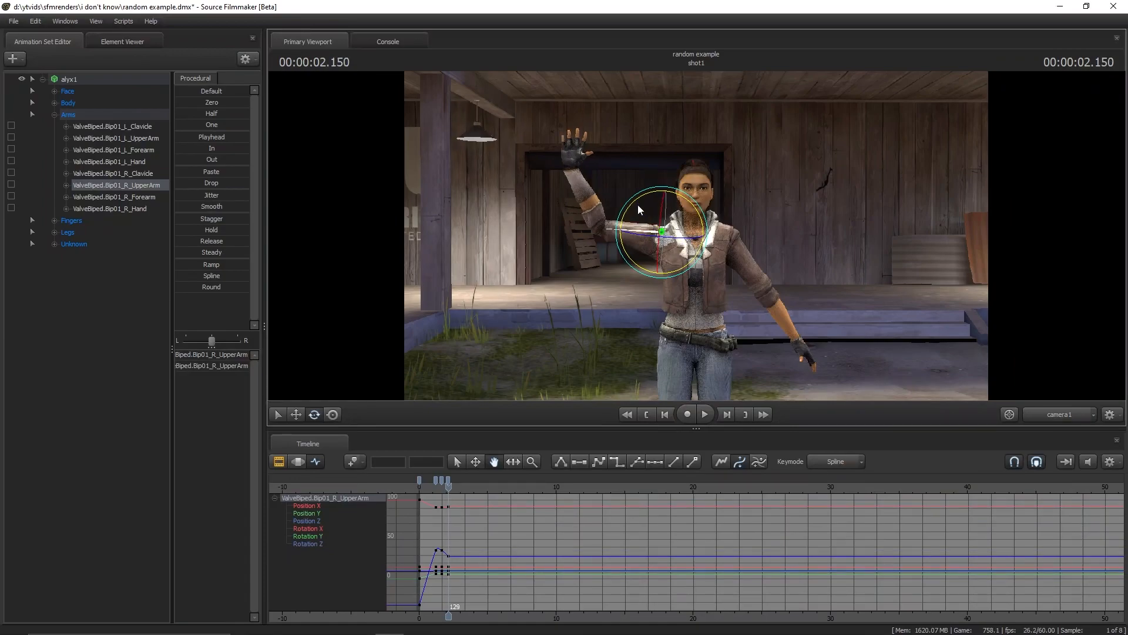
drag(638, 205, 647, 201)
Rotate the right upper arm bone slightly at about 3.1 s, at the end of the last wave swing
key(Right)
key(Right)
key(Right)
key(Right)
key(Right)
key(Right)
key(Right)
key(Right)
key(Right)
key(Right)
key(Right)
key(Right)
key(Right)
key(Right)
key(Right)
key(Right)
key(Right)
key(Right)
key(Right)
key(Right)
key(Right)
key(Right)
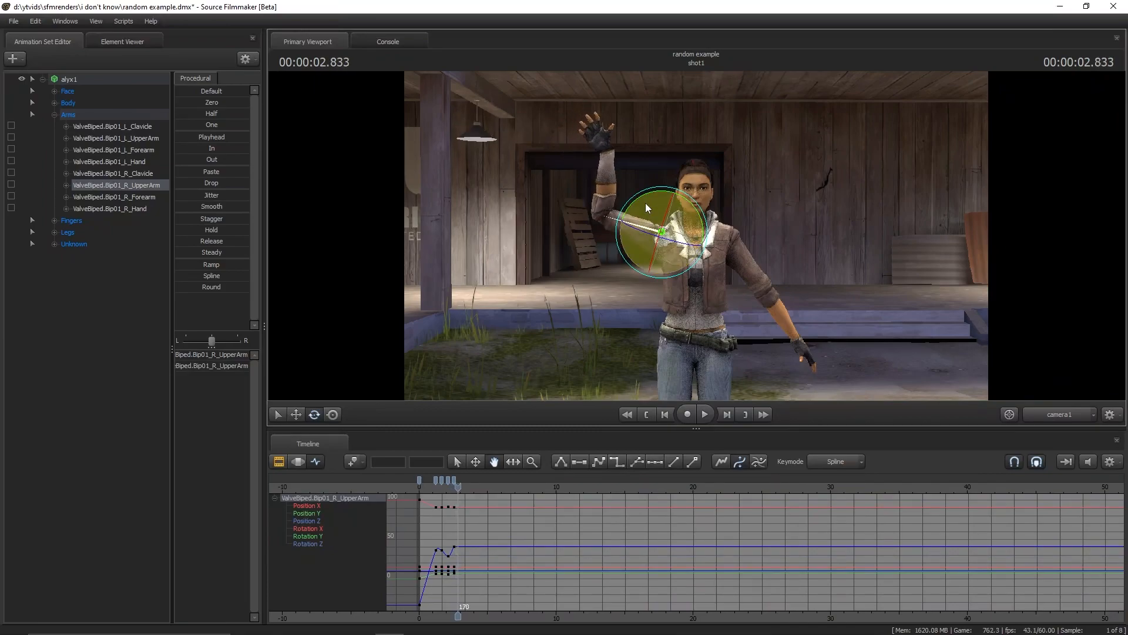
drag(646, 203, 653, 203)
Rotate the right upper arm bone slightly at 3.700 s so the raised arm settles after the wave
key(Right)
key(Right)
key(Right)
key(Right)
key(Right)
key(Right)
key(Right)
key(Right)
key(Right)
key(Right)
key(Right)
key(Right)
key(Right)
key(Right)
key(Right)
key(Right)
key(Right)
key(Right)
key(Right)
key(Right)
key(Right)
key(Right)
key(Right)
key(Right)
key(Right)
key(Right)
key(Right)
key(Right)
key(Right)
key(Right)
key(Right)
key(Right)
drag(649, 193, 650, 201)
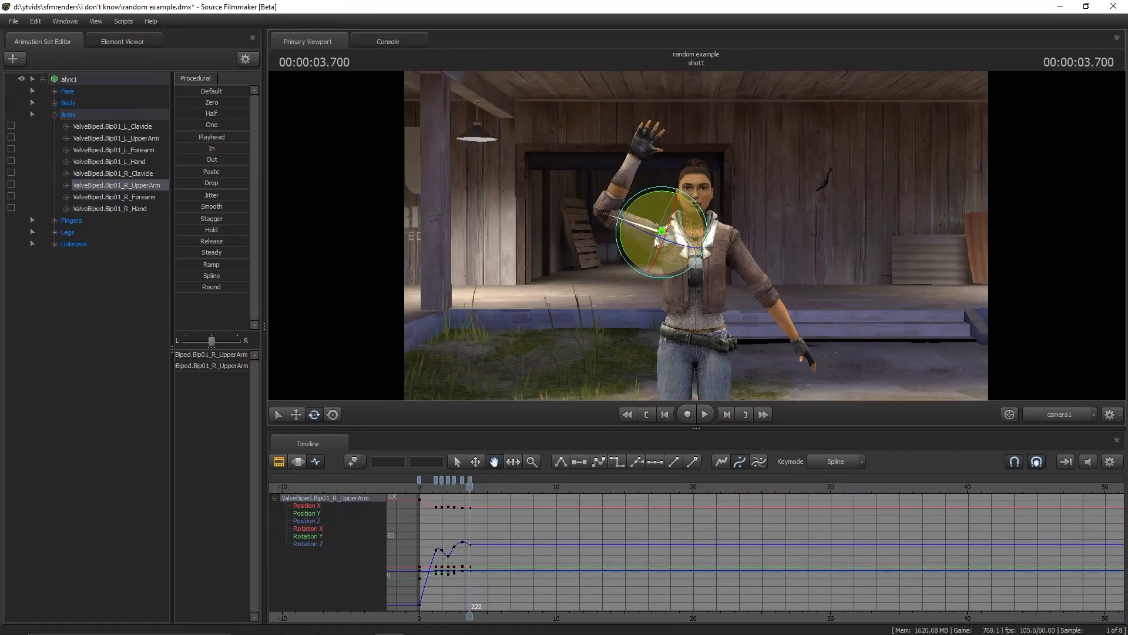
Play back the waving animation to check the right upper arm's motion, stopping at about 4.8 s
click(704, 416)
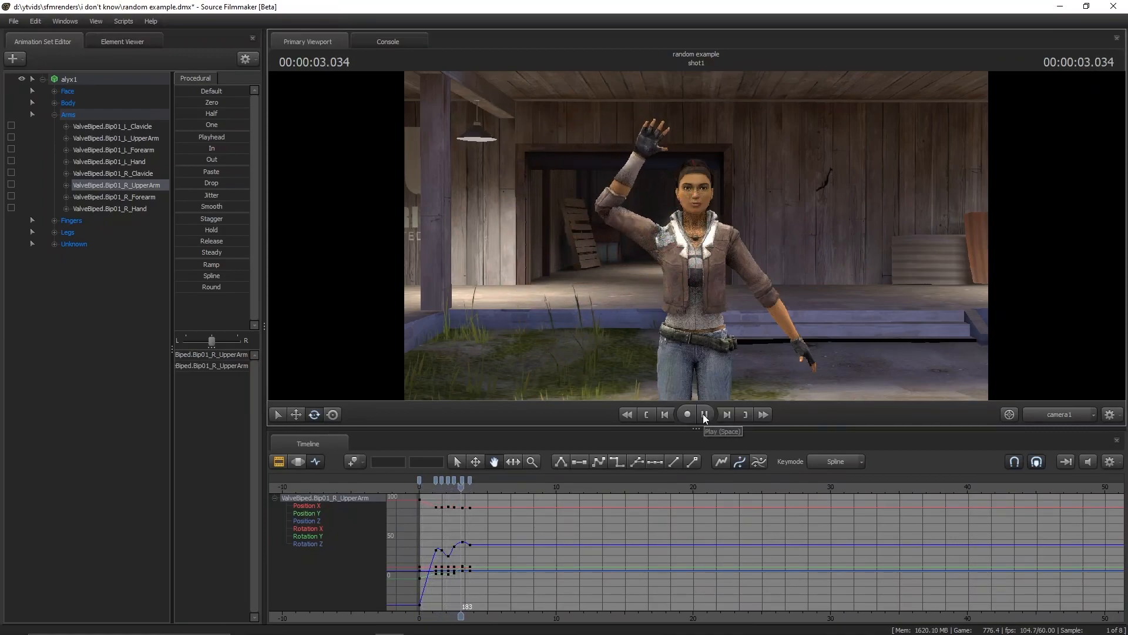
key(space)
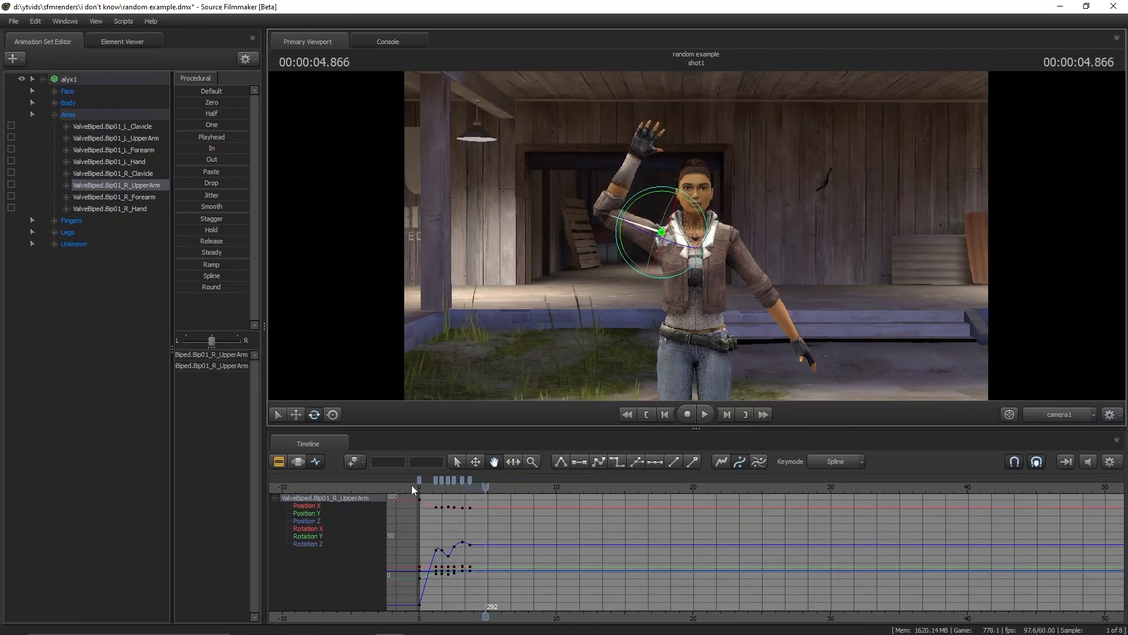
mouse_move(485, 487)
mouse_down()
mouse_move(421, 488)
mouse_move(485, 495)
mouse_up()
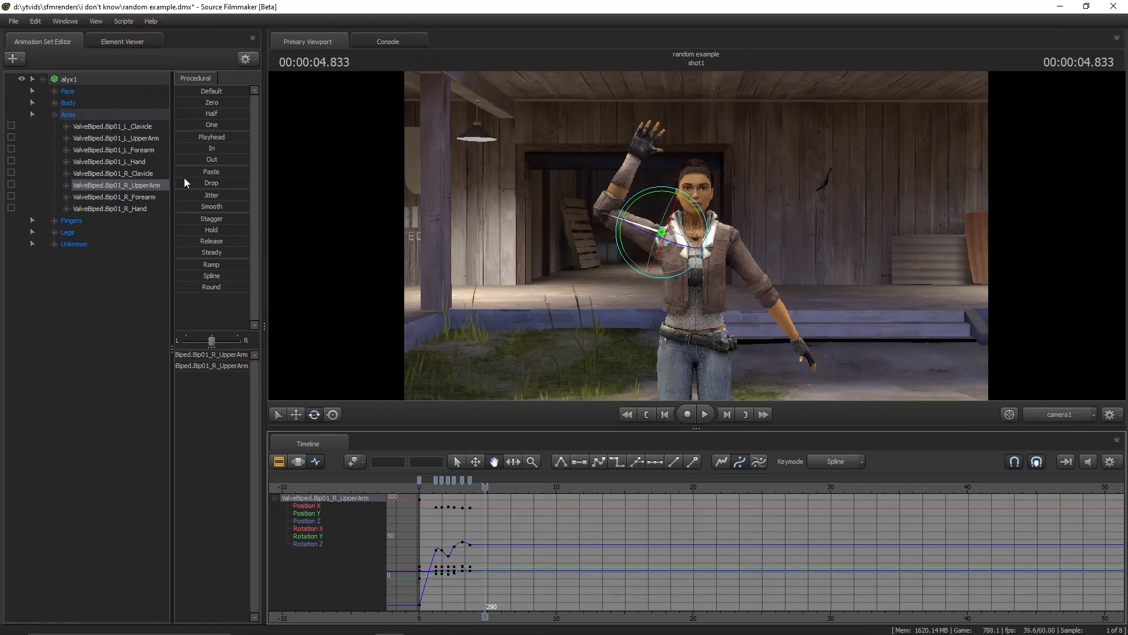
Select the whole alyx1 animation set and keyframe all its controls at 4.583 s
click(125, 82)
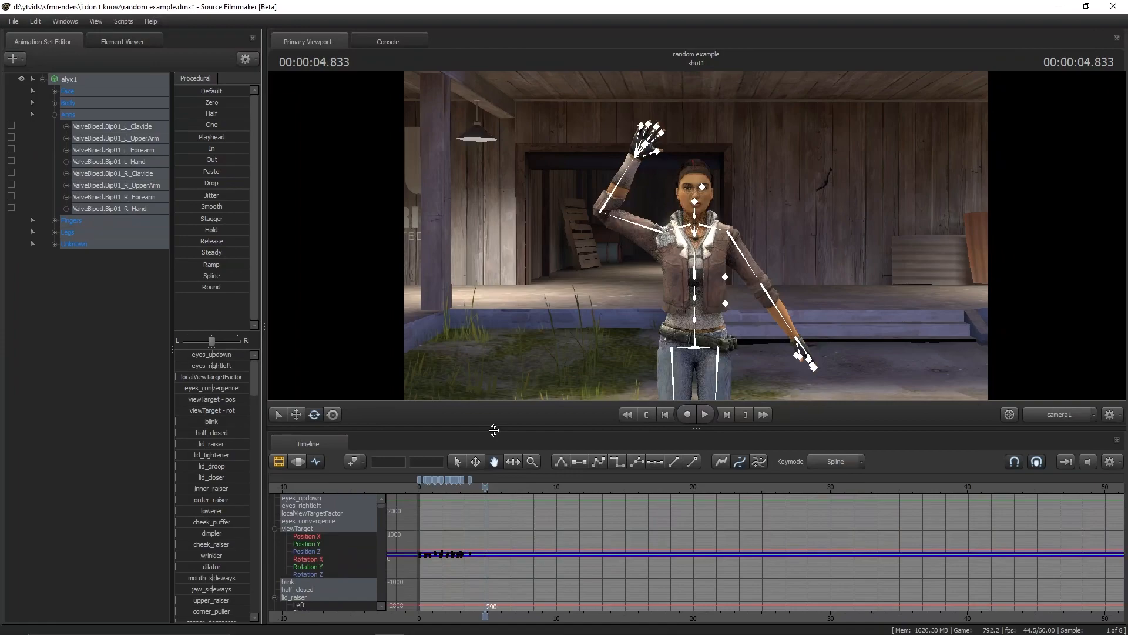
drag(485, 486, 482, 489)
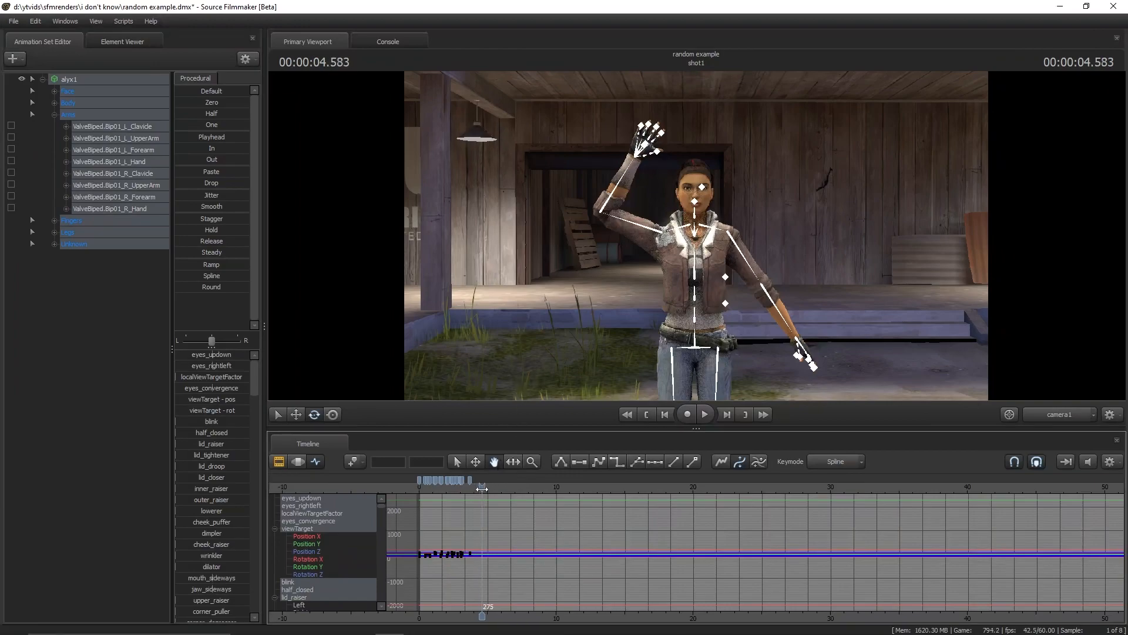
key(m)
Play back the full animation from the start and replay the ending after the last wave
key(Home)
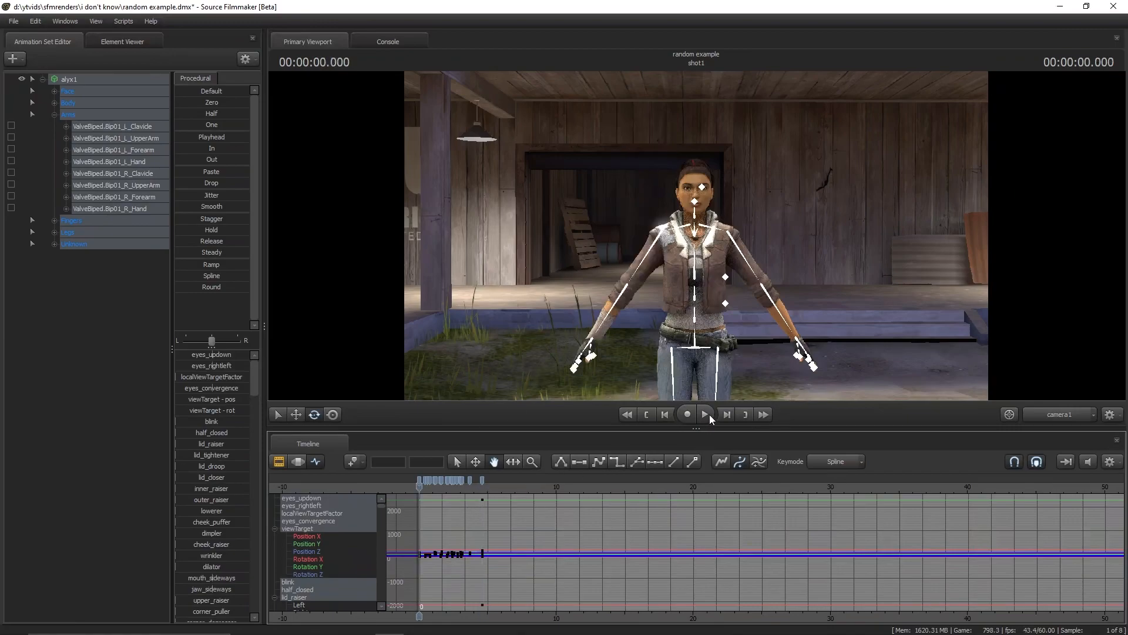
click(710, 414)
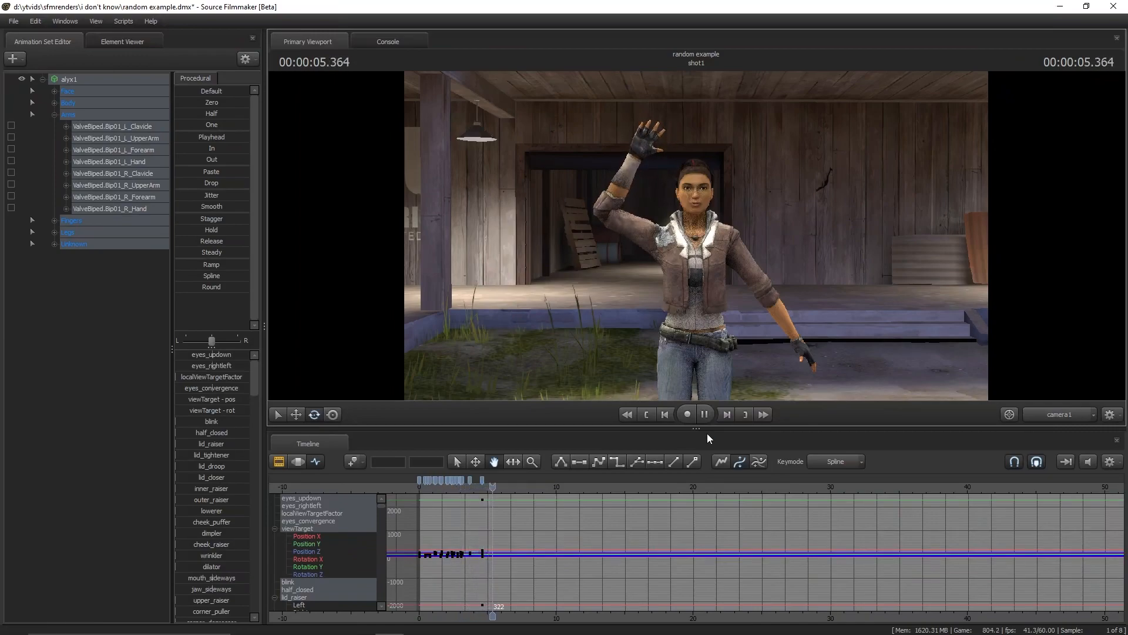
key(space)
drag(481, 487, 464, 486)
click(704, 414)
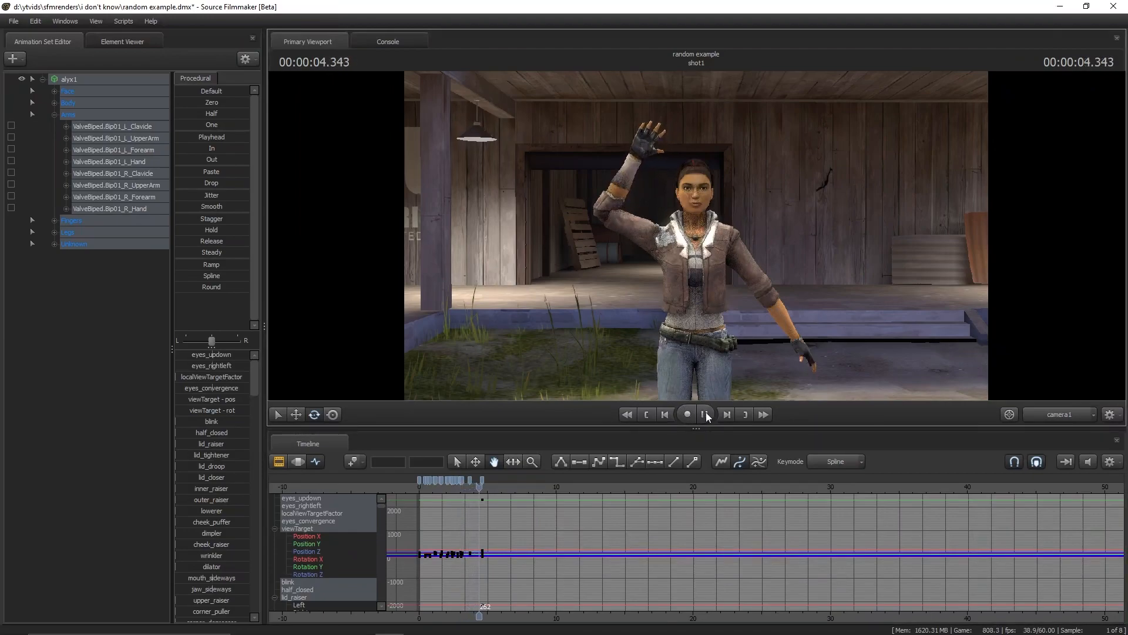
click(707, 414)
drag(509, 480, 465, 487)
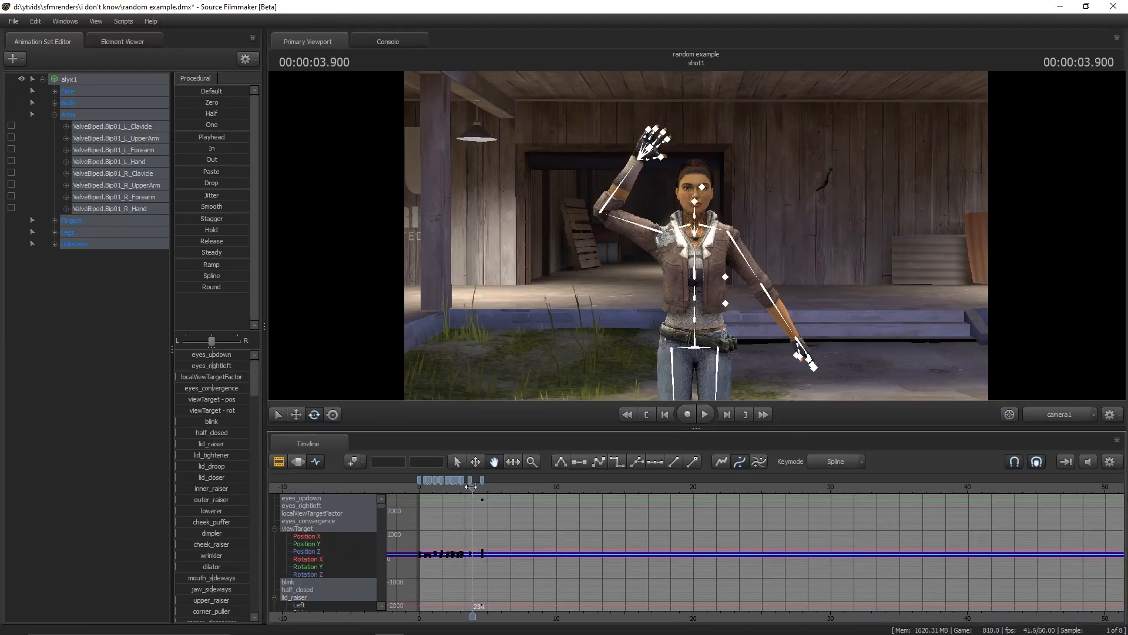
click(706, 414)
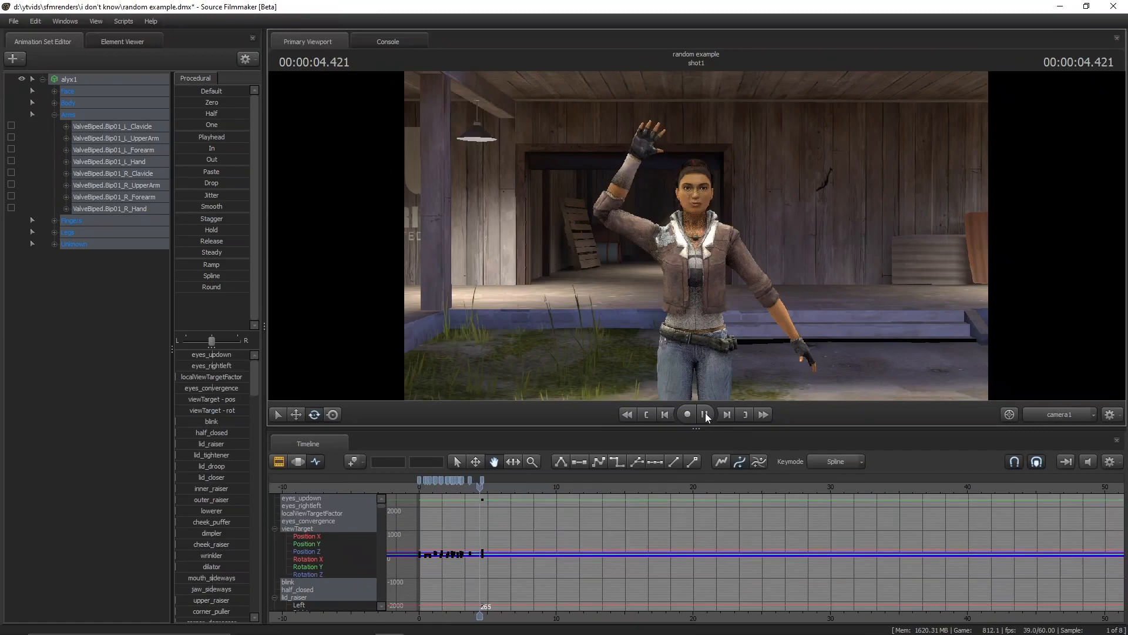
Scrub back and forth through the end of the wave and return to the first frame
drag(494, 488, 463, 468)
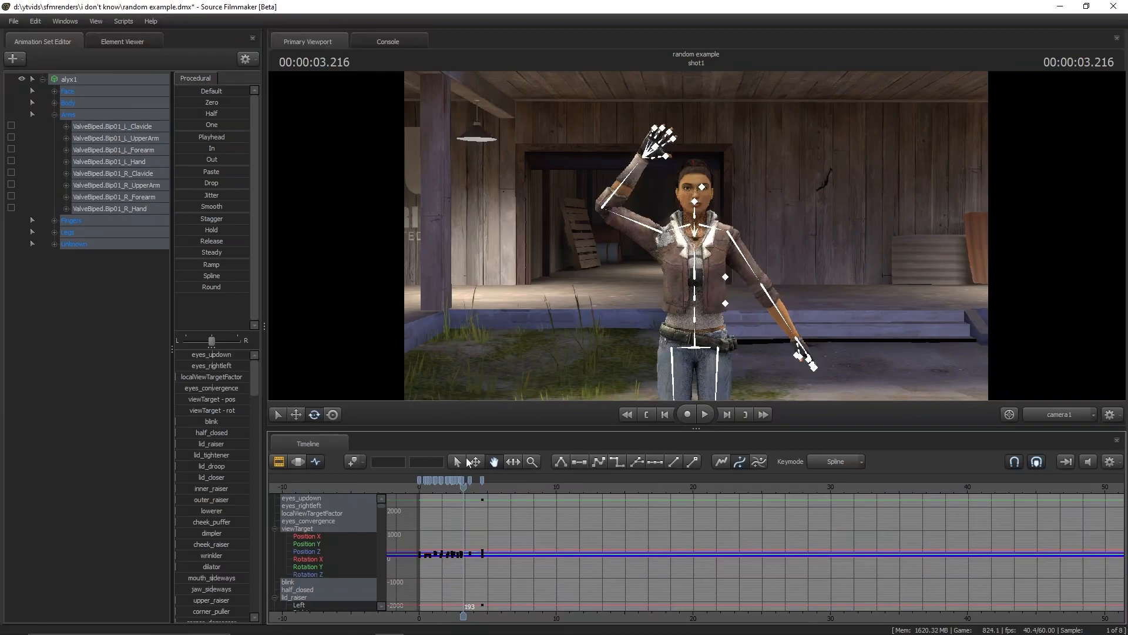
middle_drag(468, 495, 462, 495)
drag(462, 491, 487, 497)
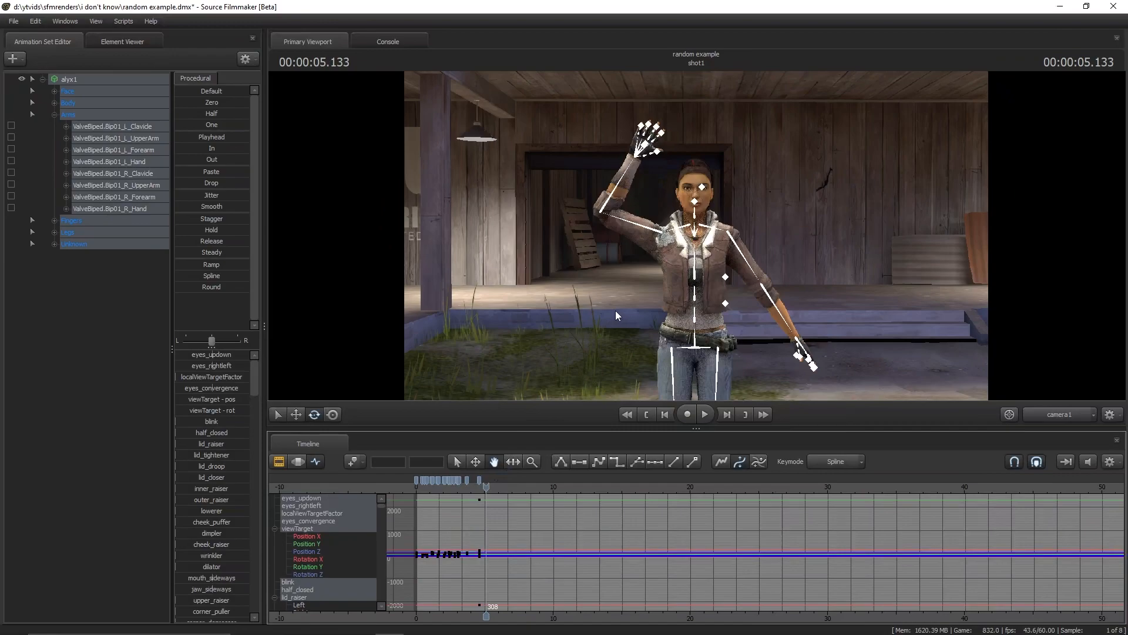
drag(486, 487, 436, 493)
key(Home)
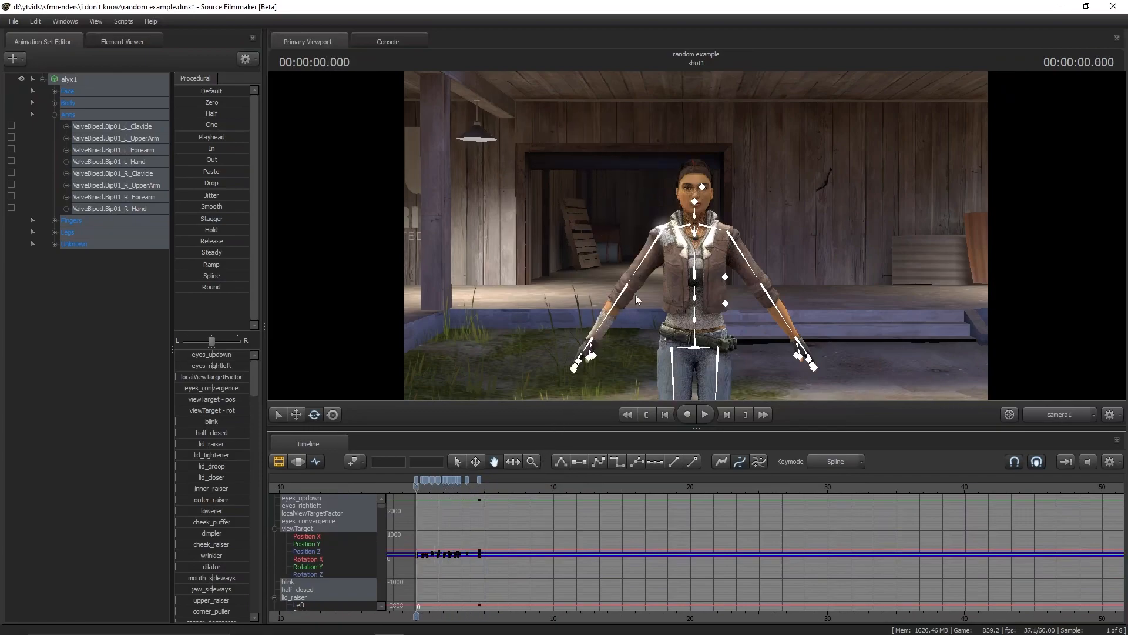
Try to lean Alyx's whole body sideways by rotating the pelvis bone at the first frame
click(696, 318)
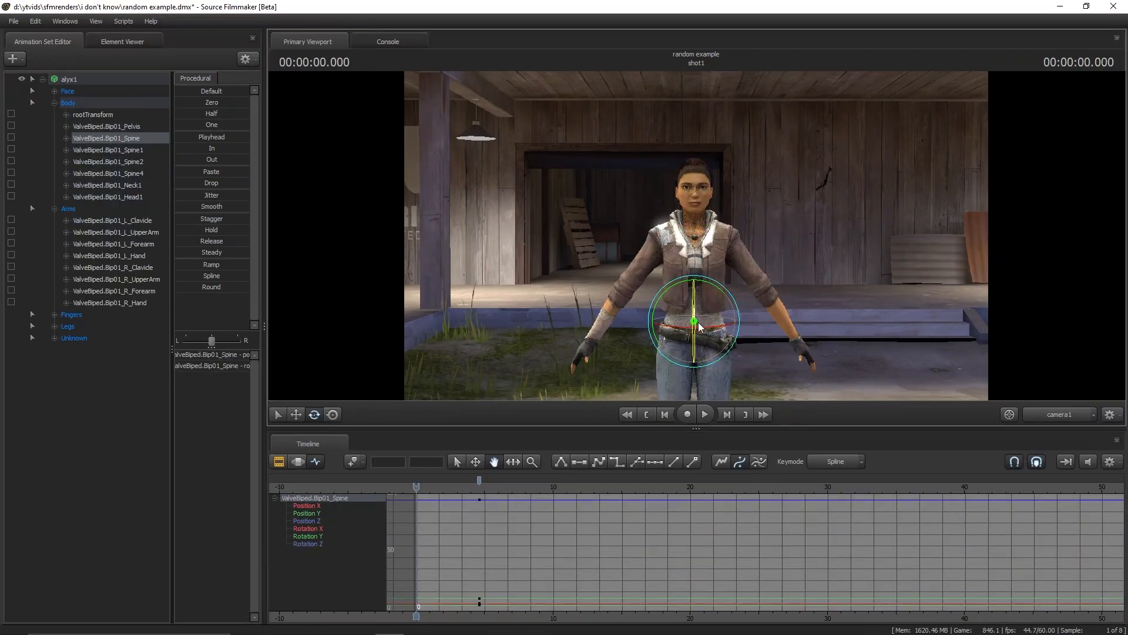
key(ctrl)
ctrl+click(694, 348)
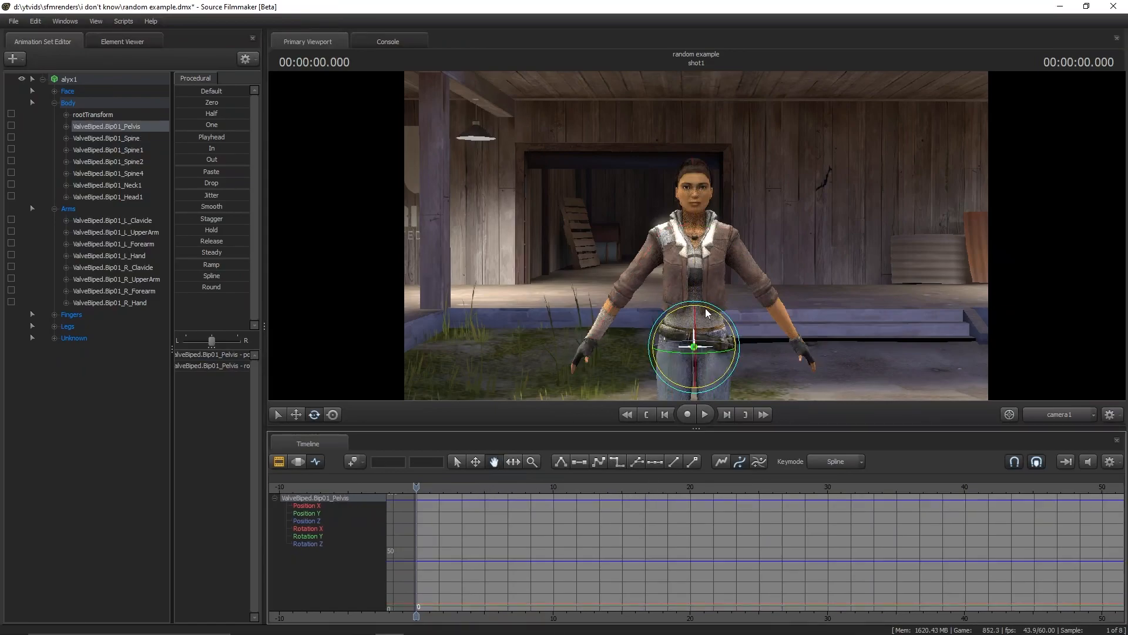
mouse_move(707, 310)
mouse_down()
mouse_move(729, 329)
mouse_move(708, 313)
mouse_move(709, 322)
mouse_up()
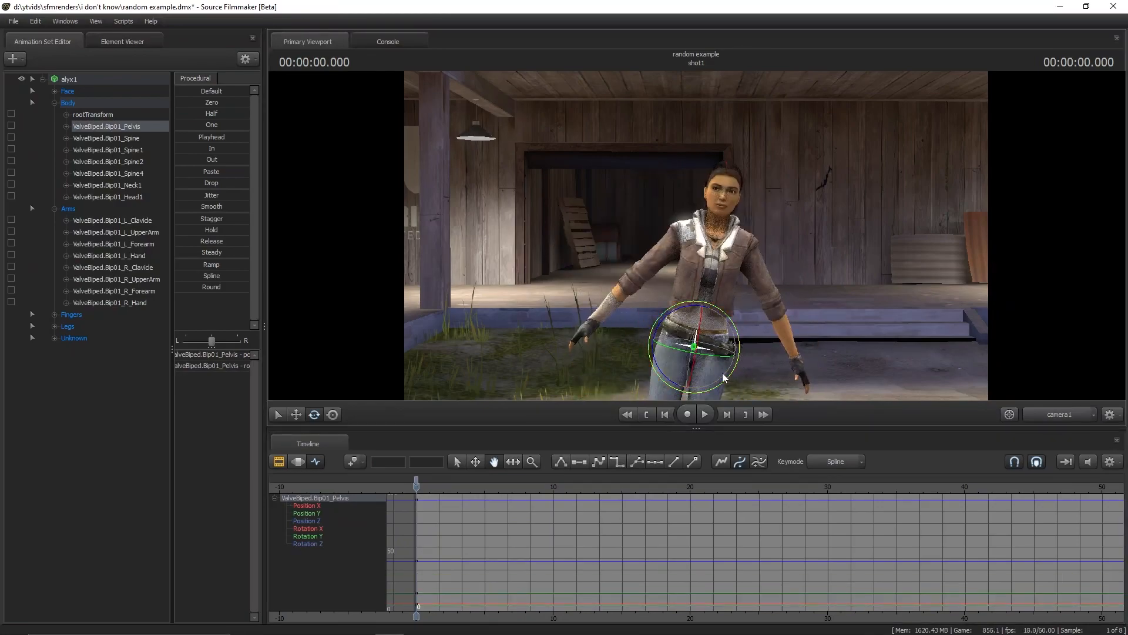
key(ctrl+z)
click(416, 481)
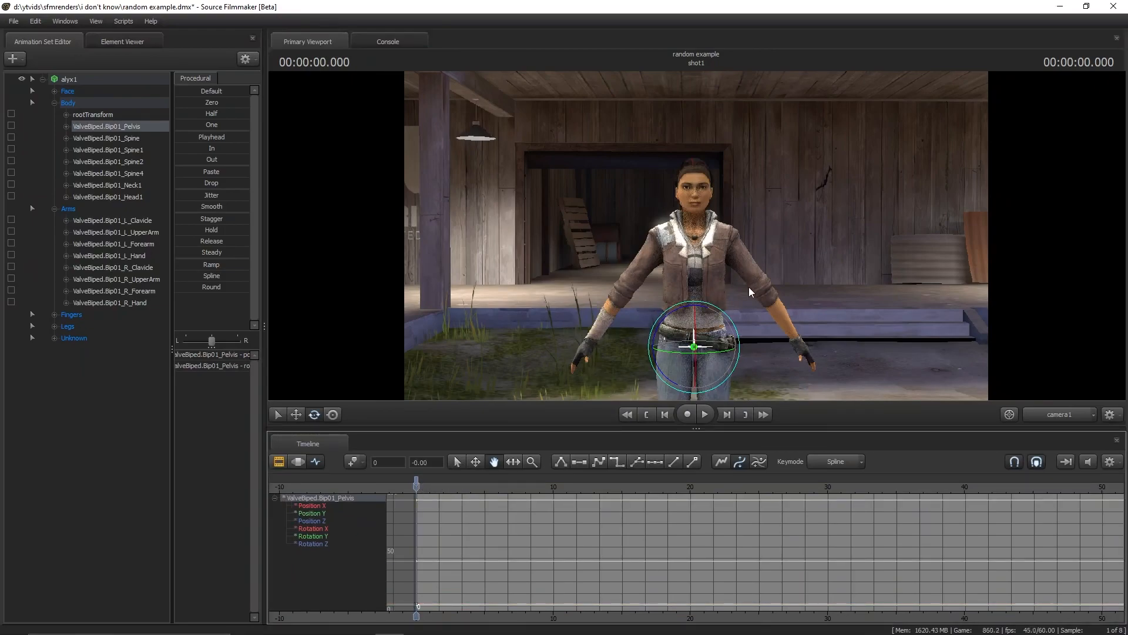
Delete the spine bone's keyframe at 4.583 s, and keyframe the bone at the first frame and at about 1.3 s
click(695, 314)
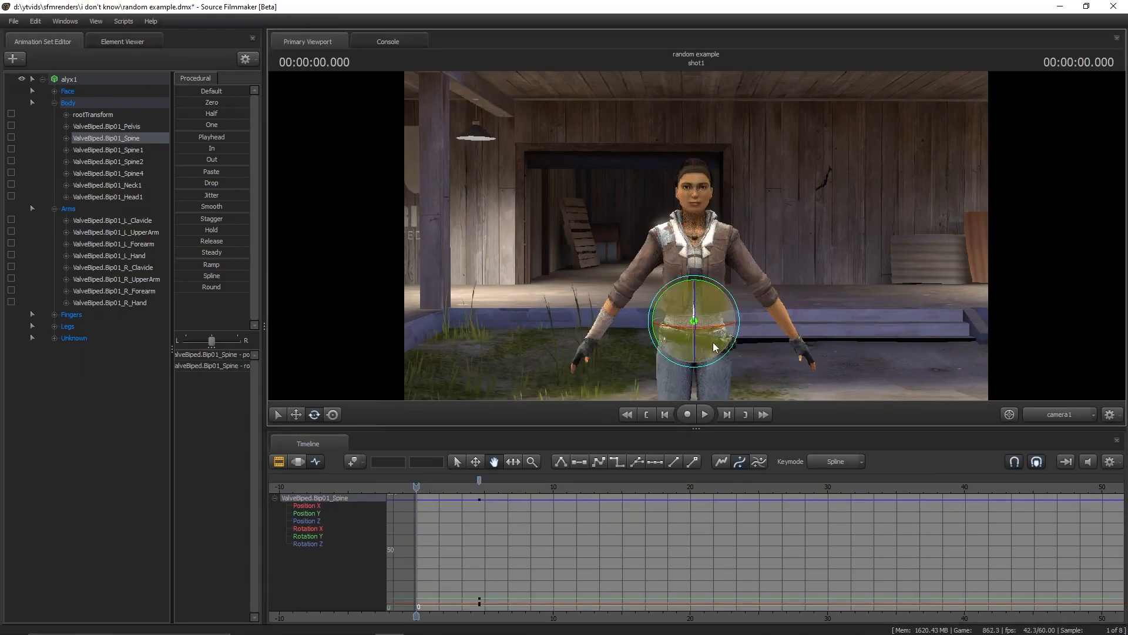
click(478, 482)
key(Delete)
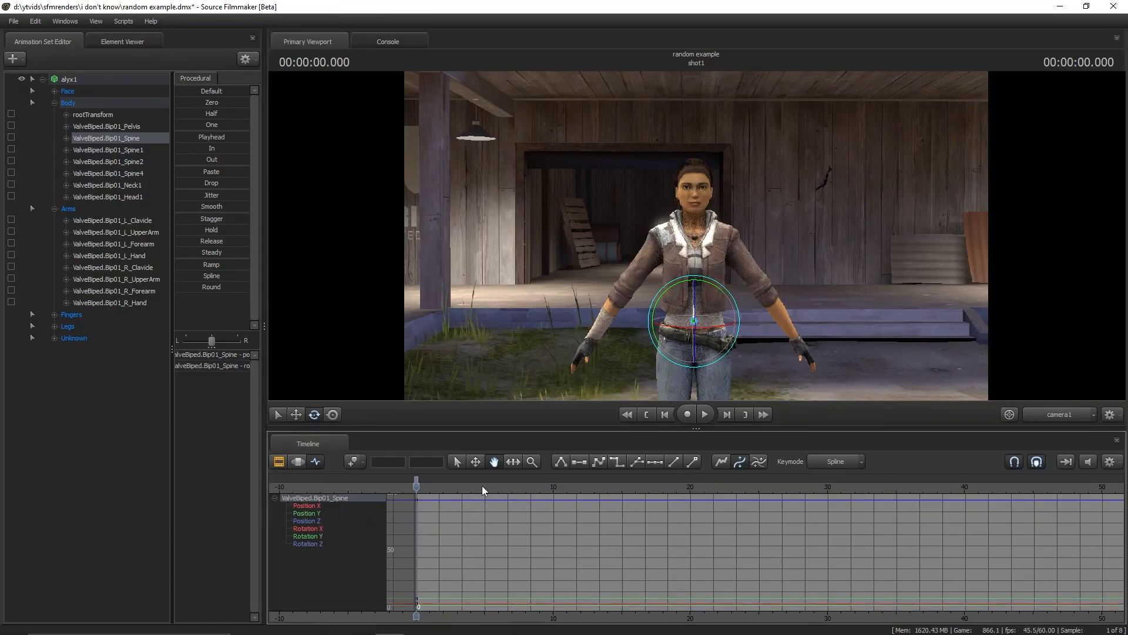
key(space)
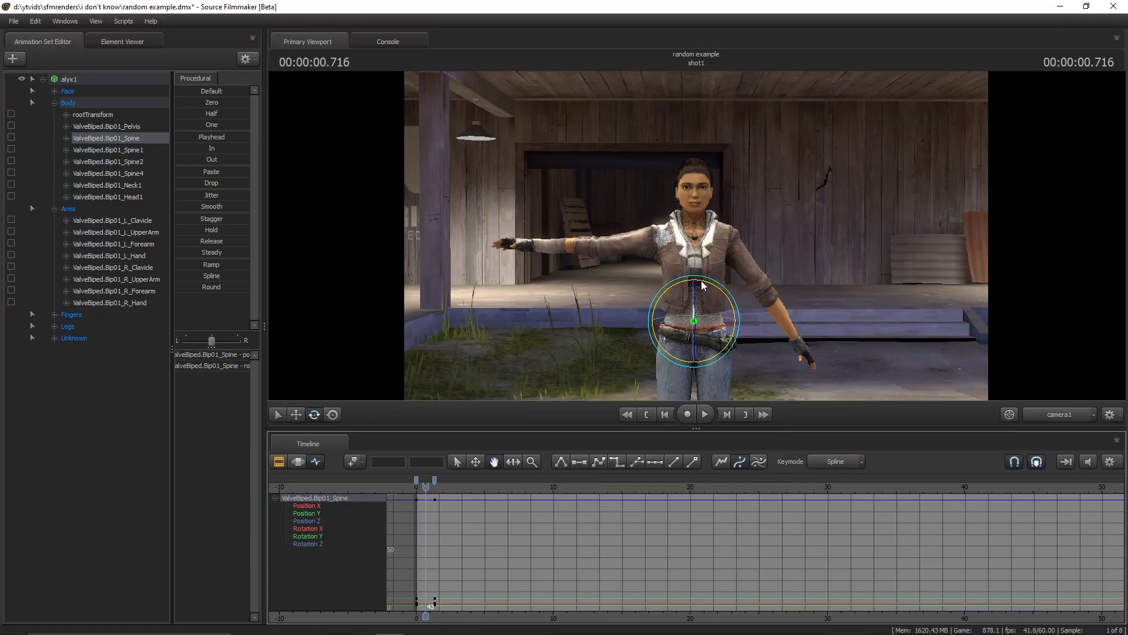
Try rotating the spine bone at 0.716 s, between its two keyframes, and play back the arm raise
drag(703, 285, 699, 326)
click(705, 414)
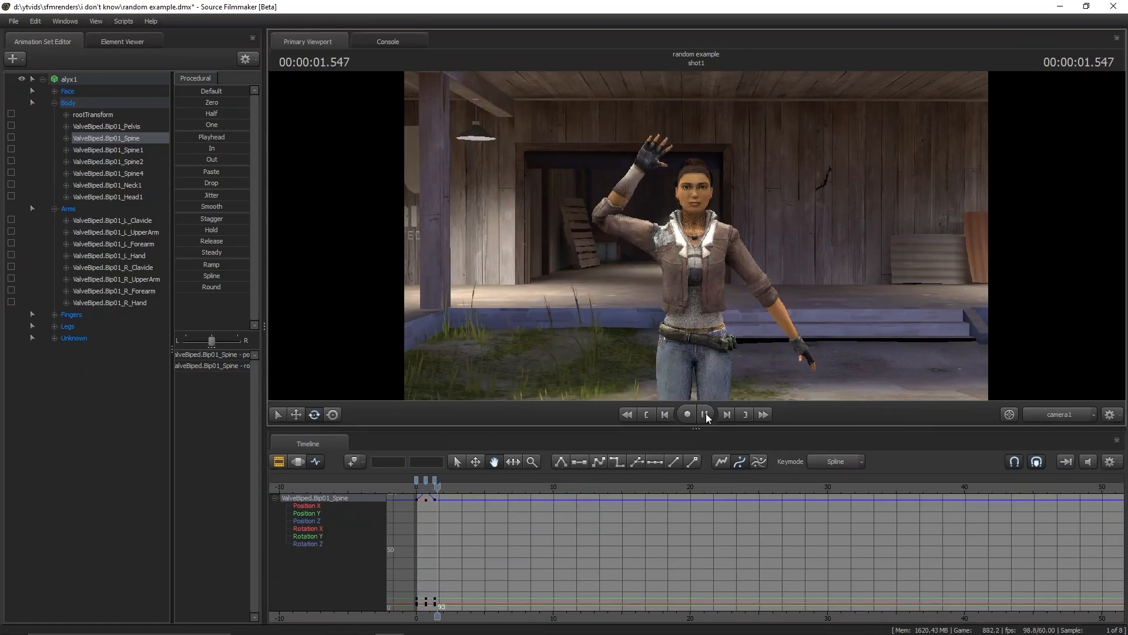
click(706, 415)
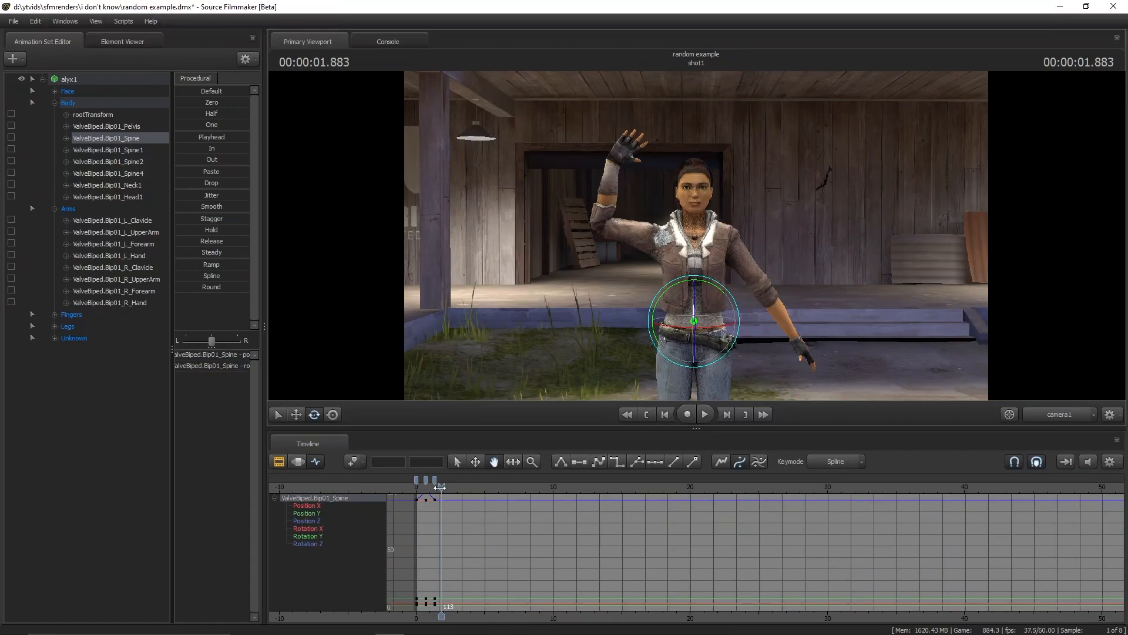
Rotate the spine bone at 0.733 s to lean the torso away from the rising arm, and play back the motion
drag(442, 486, 427, 494)
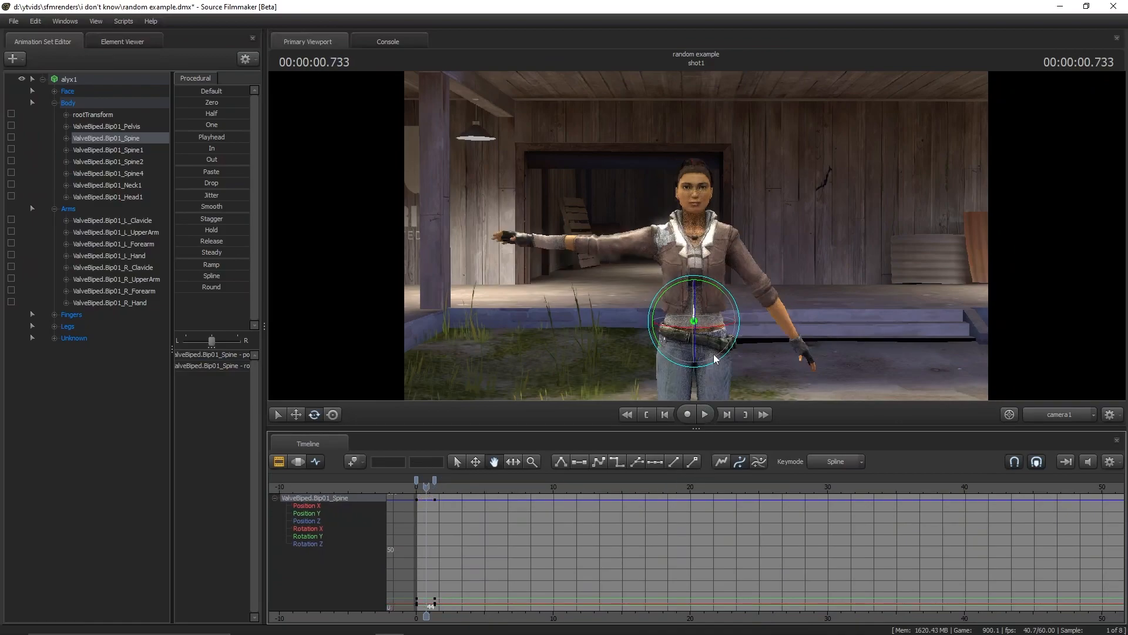
drag(705, 283, 711, 290)
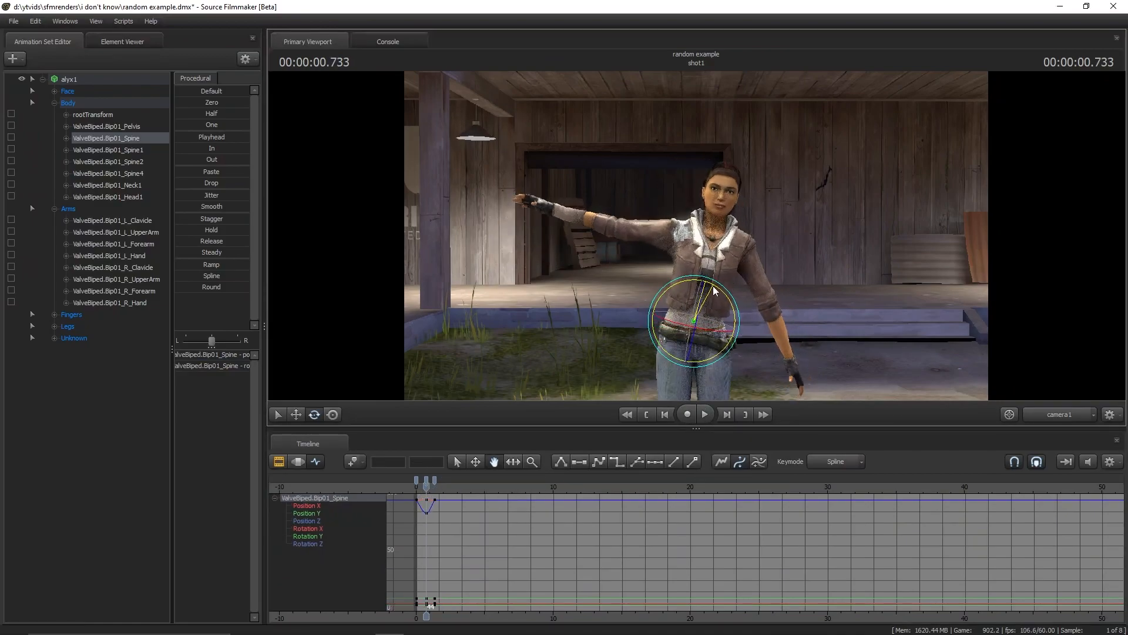
click(709, 414)
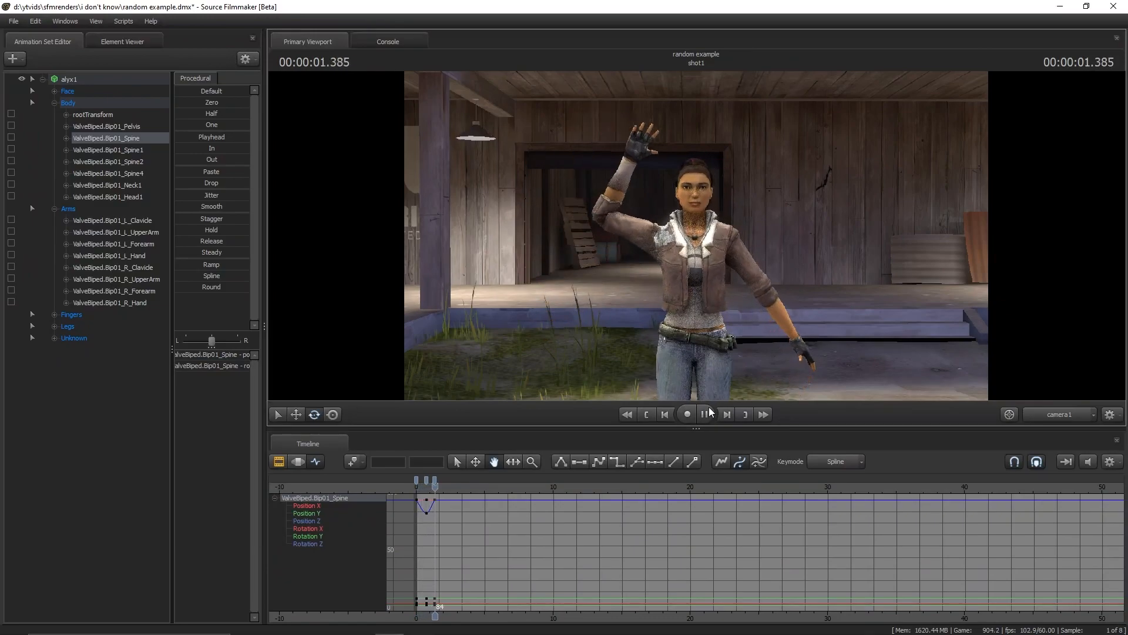
click(704, 414)
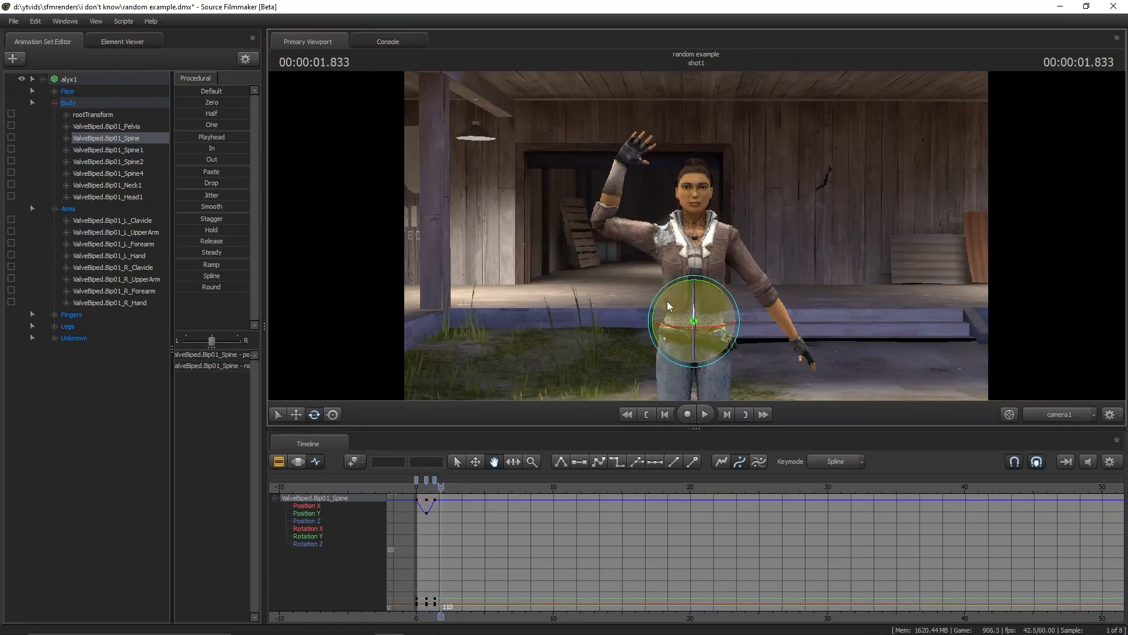
Step through the first wave swings frame by frame and keyframe the spine bone at 2.350 s
key(Left)
key(Left)
key(Left)
key(Left)
key(Left)
key(Left)
key(Left)
key(Left)
key(Left)
key(Left)
key(Left)
key(Left)
key(Left)
key(Left)
key(Left)
key(Right)
key(Right)
key(Right)
key(Right)
key(Right)
key(Right)
key(Right)
key(Right)
key(Right)
key(Right)
key(Right)
key(Right)
key(Right)
key(Right)
key(Right)
key(Right)
key(Right)
key(Right)
key(Right)
key(Right)
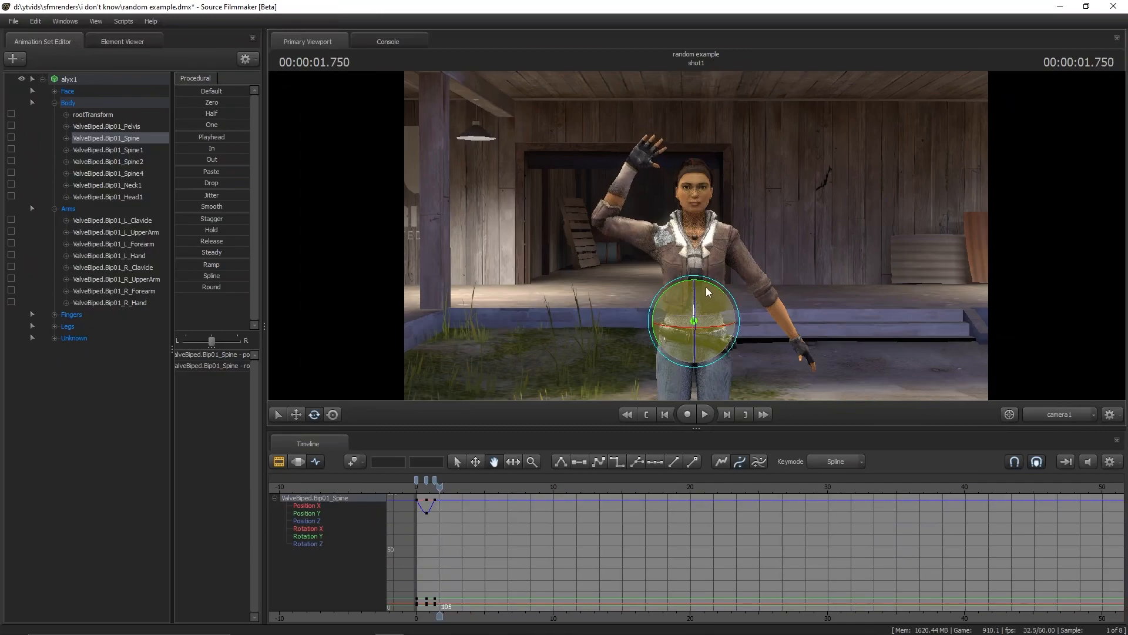
key(Right)
key(Right)
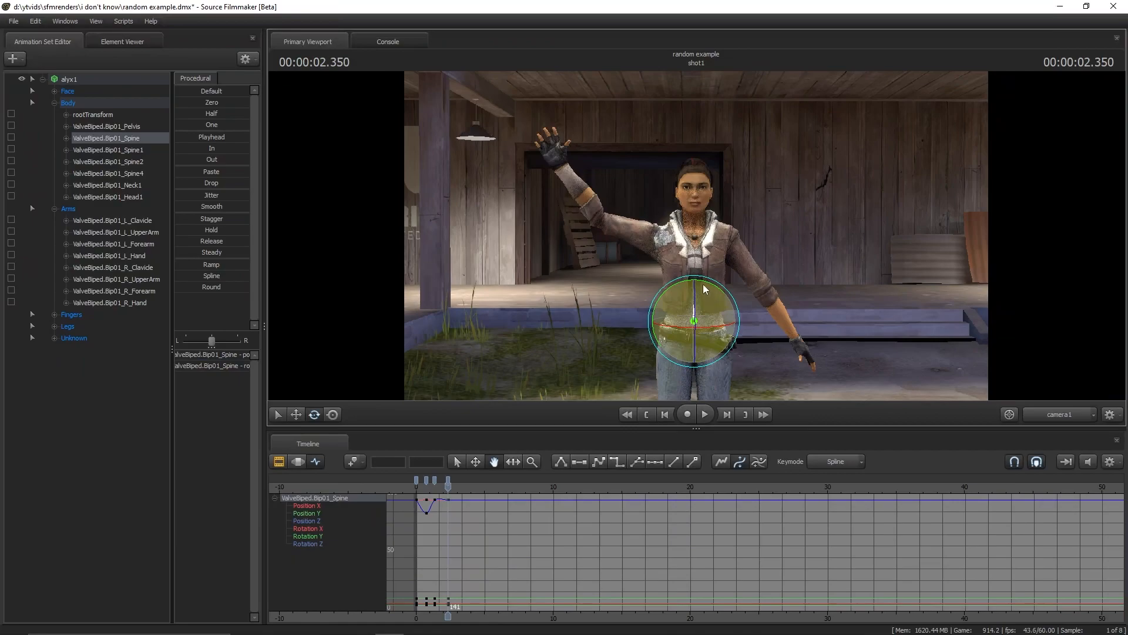
Rotate the spine bone at 1.866 s to shift the torso toward the raised arm, and play back the wave
key(Left)
key(Left)
key(Left)
key(Left)
key(Left)
key(Left)
key(Left)
key(Left)
key(Left)
key(Left)
key(Left)
key(Left)
key(Left)
key(Left)
key(Left)
key(Left)
key(Left)
key(Left)
key(Left)
key(Left)
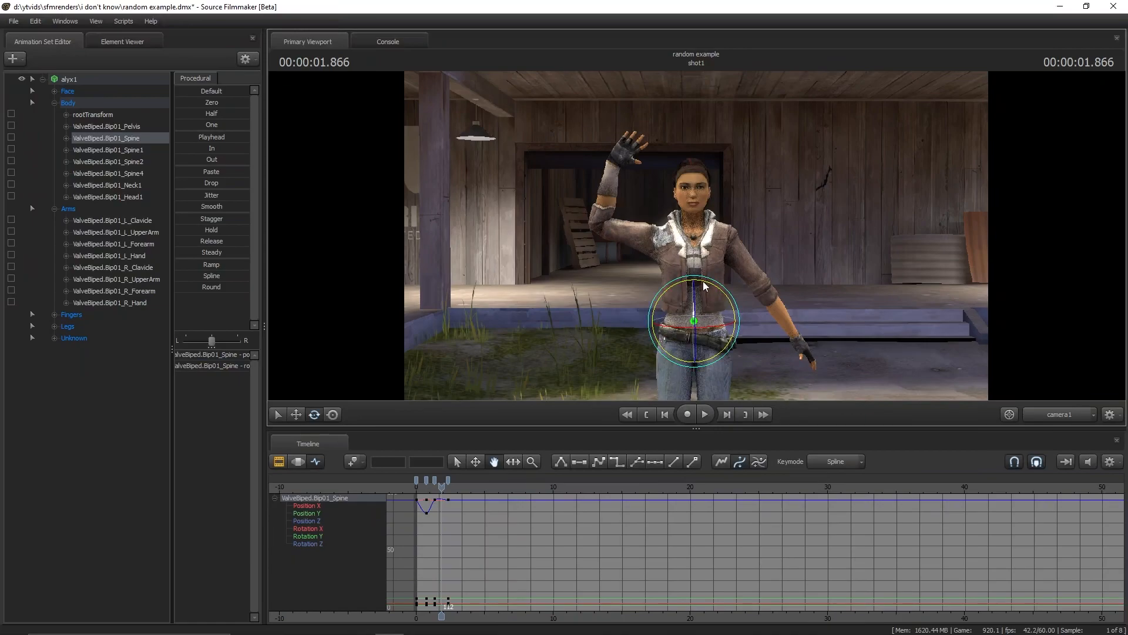
drag(700, 281, 699, 285)
click(706, 415)
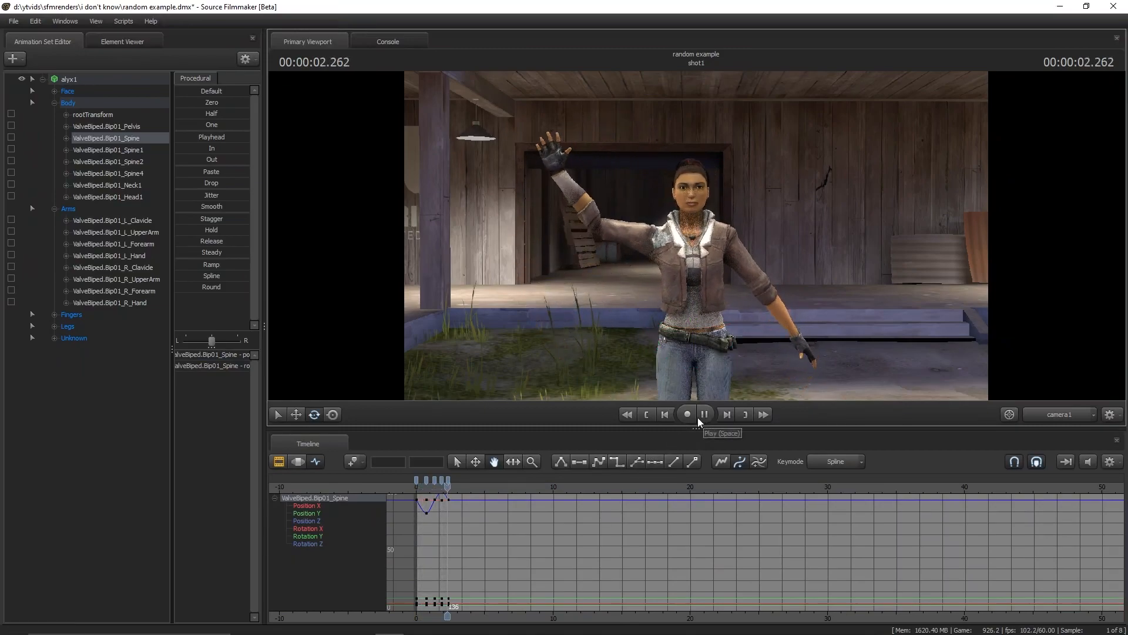
click(700, 417)
Keyframe the spine bone at 3.083 s, rotate it at 2.733 s to lean away from the arm, and play back the motion
drag(452, 487, 458, 487)
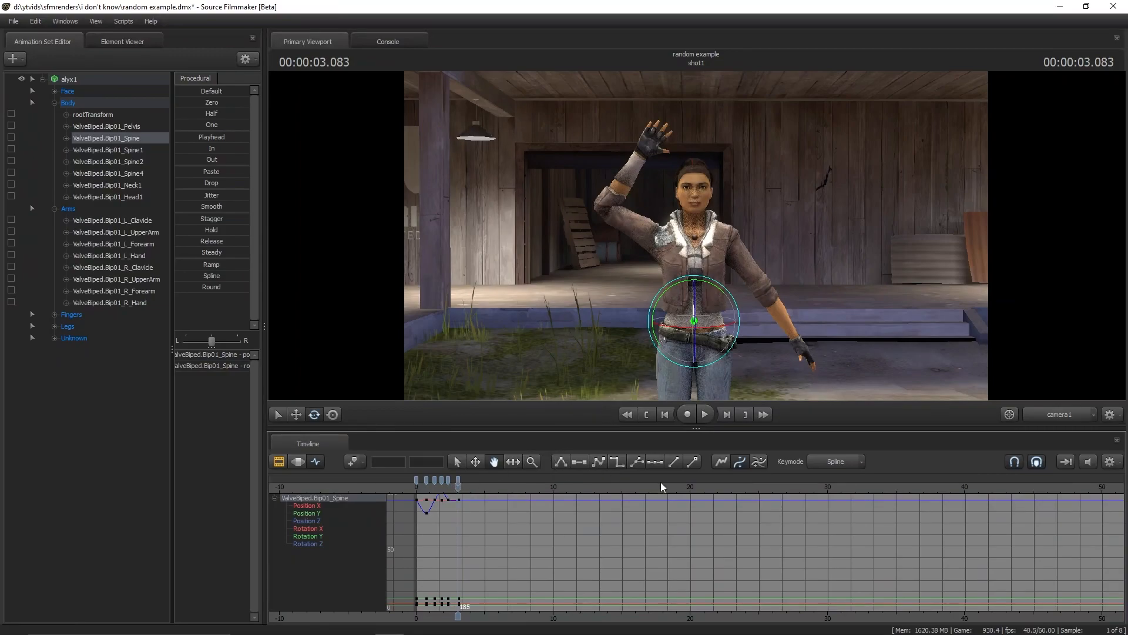
drag(460, 487, 453, 487)
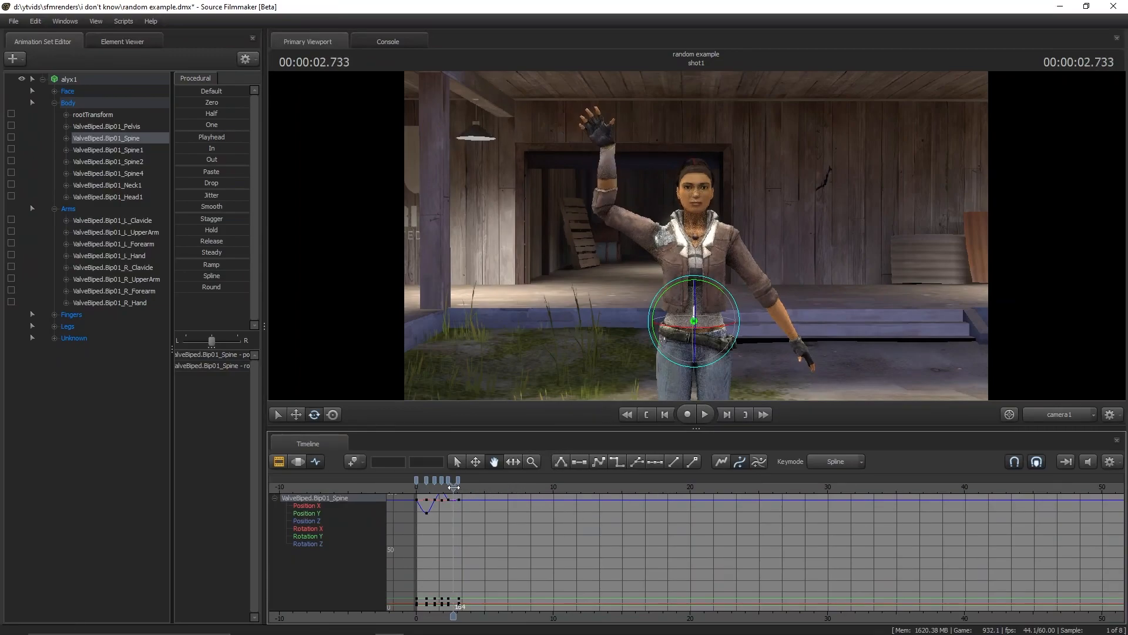
drag(677, 350, 670, 465)
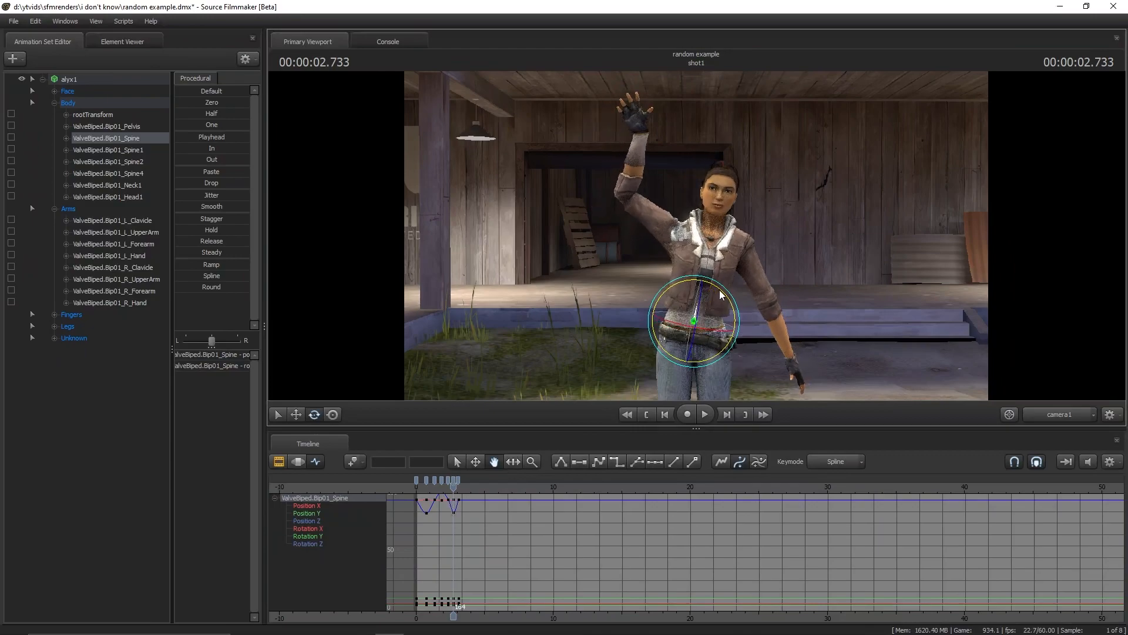
click(709, 419)
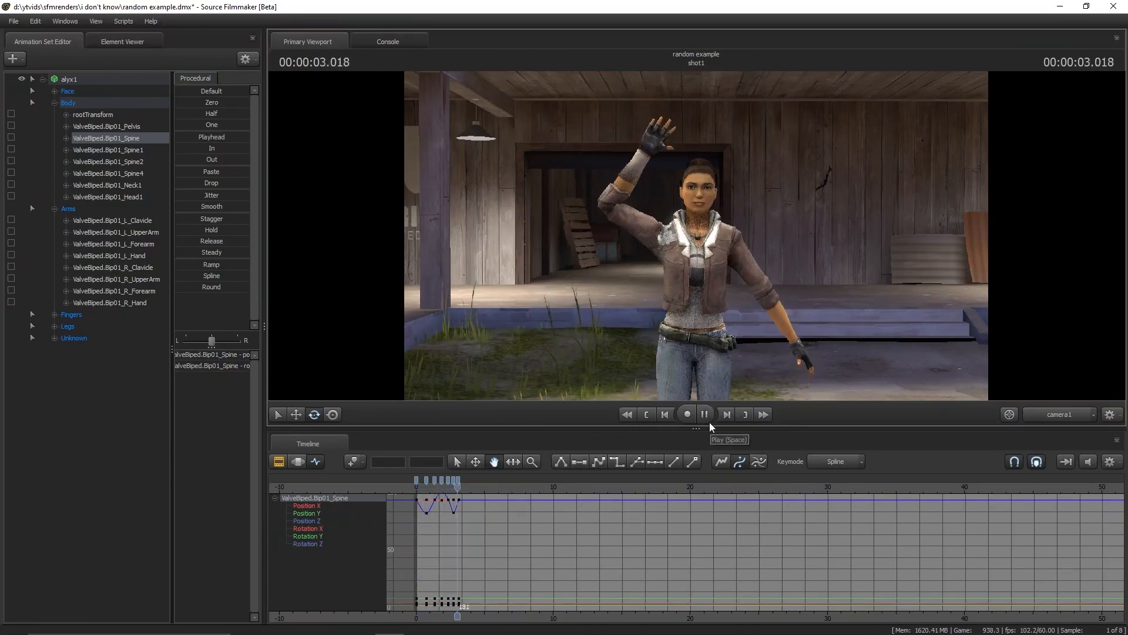
click(711, 415)
Return to the first frame, select the Spine1 bone and delete its keyframe at 4.583 s
drag(470, 487, 416, 495)
key(ctrl)
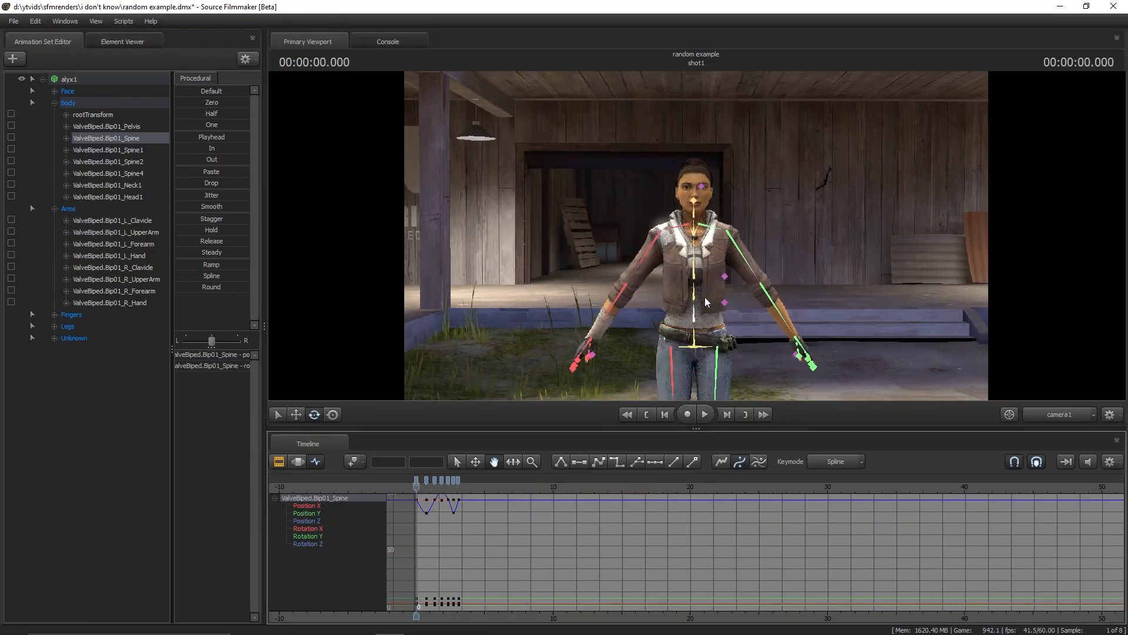
ctrl+click(695, 311)
click(485, 479)
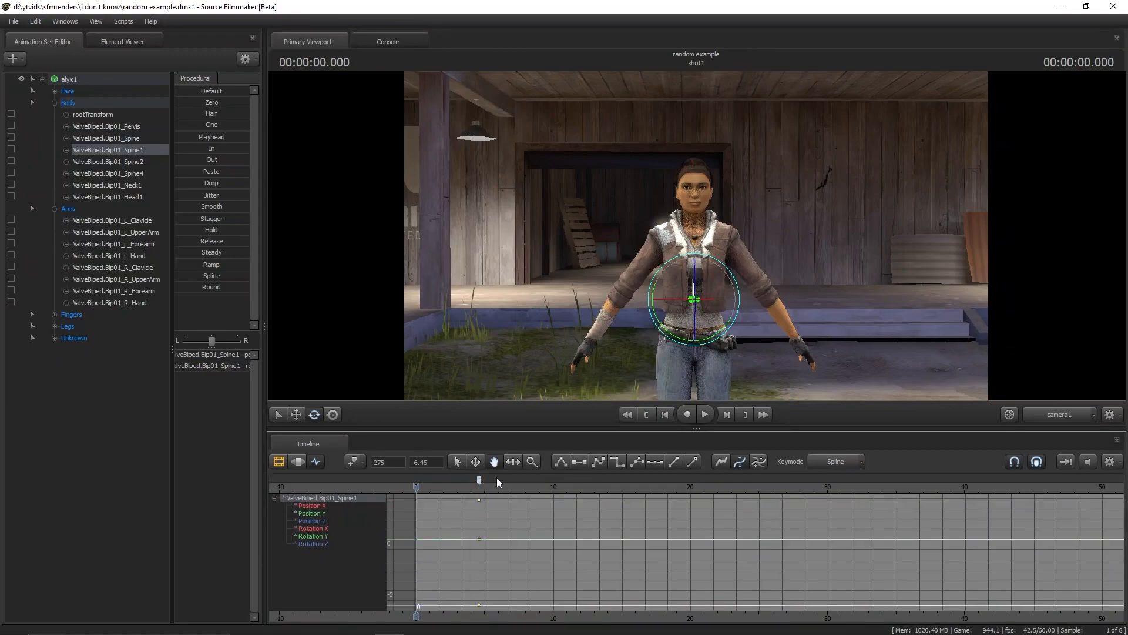
key(Delete)
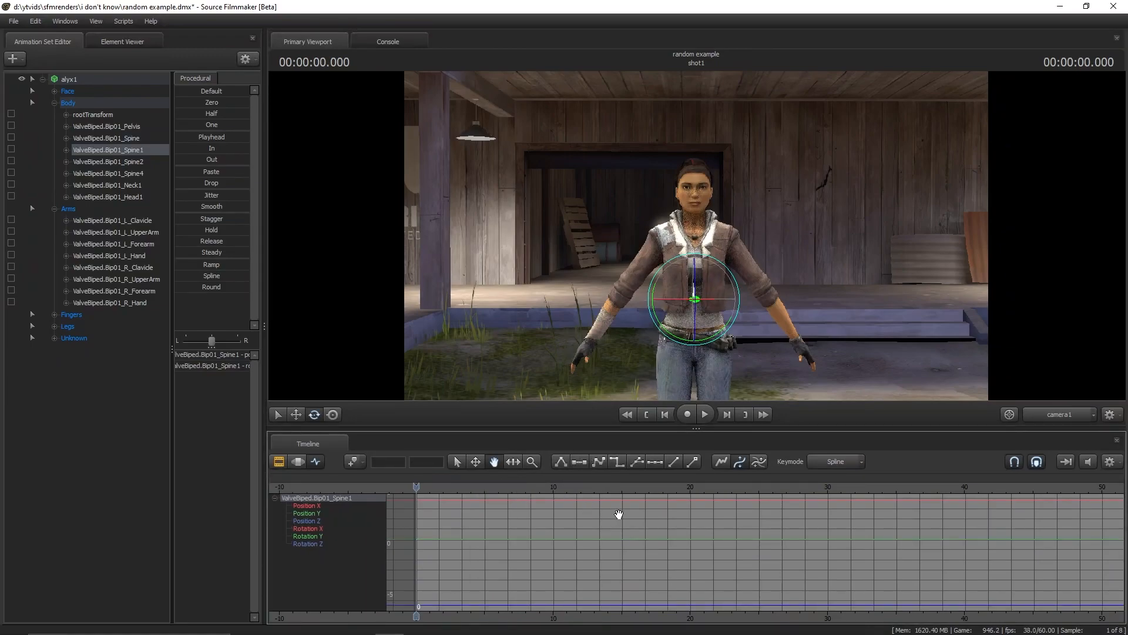
Keyframe the Spine1 bone at the start and at about 1.2 s, 2.2 s and 3.2 s
key(Left)
key(Right)
key(Right)
key(Right)
key(Right)
key(Right)
key(Right)
key(Right)
key(Right)
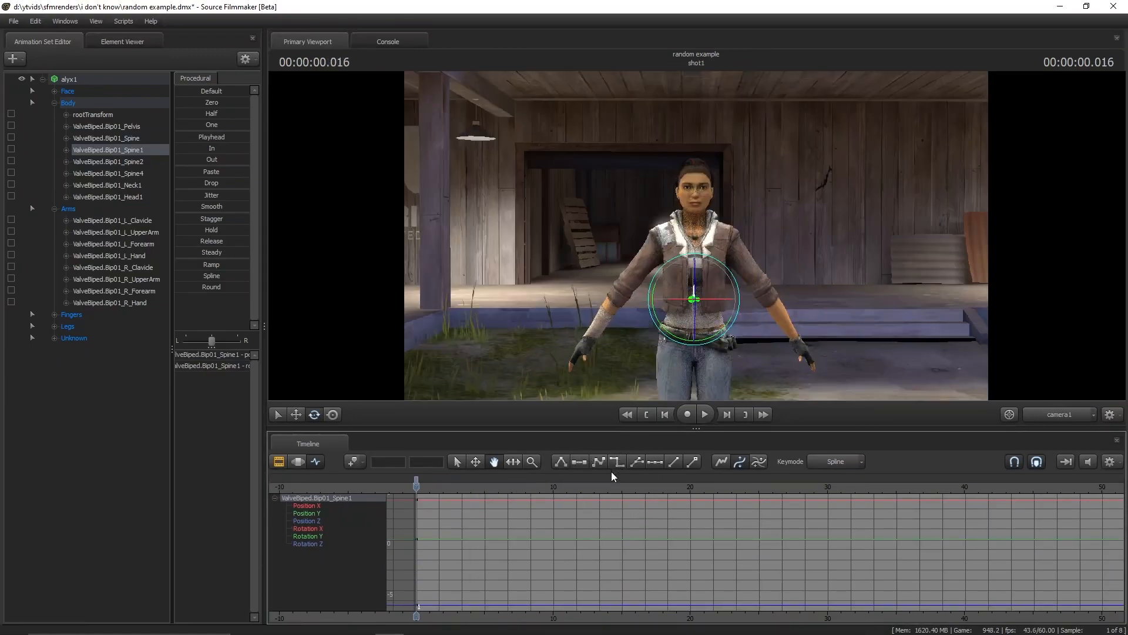
key(Right)
key(Right)
key(Right)
key(Right)
key(Right)
key(Right)
Rotate the Spine1 bone at 0.600 s to lean the torso further from the rising arm, and move that keyframe to frame 46
mouse_move(420, 488)
mouse_down()
mouse_move(461, 486)
mouse_move(425, 499)
mouse_up()
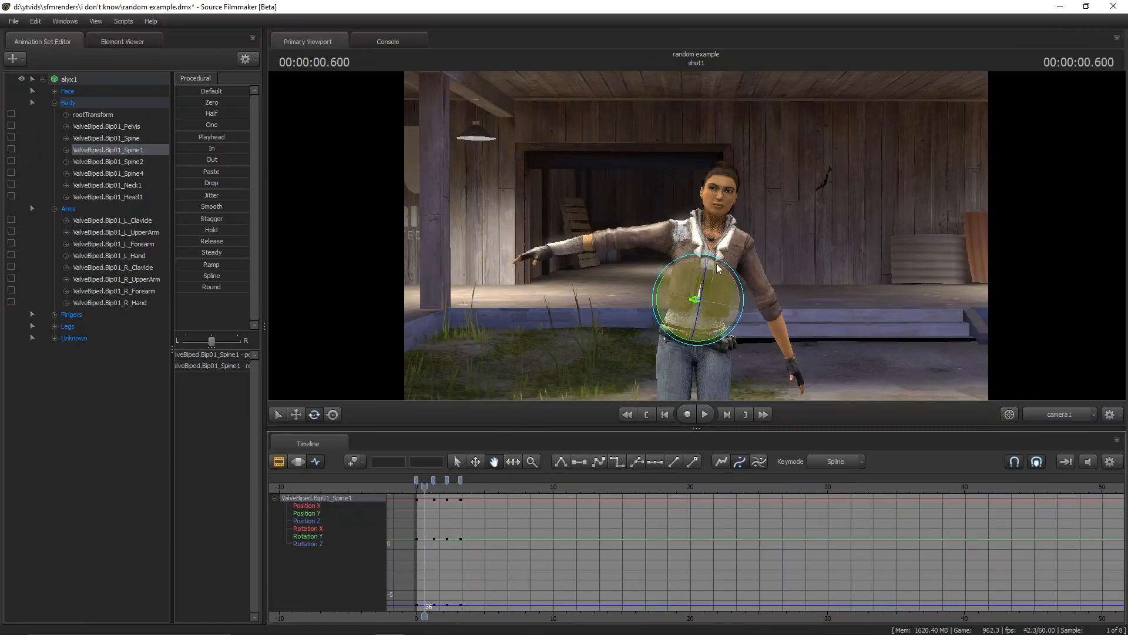
drag(664, 282, 672, 280)
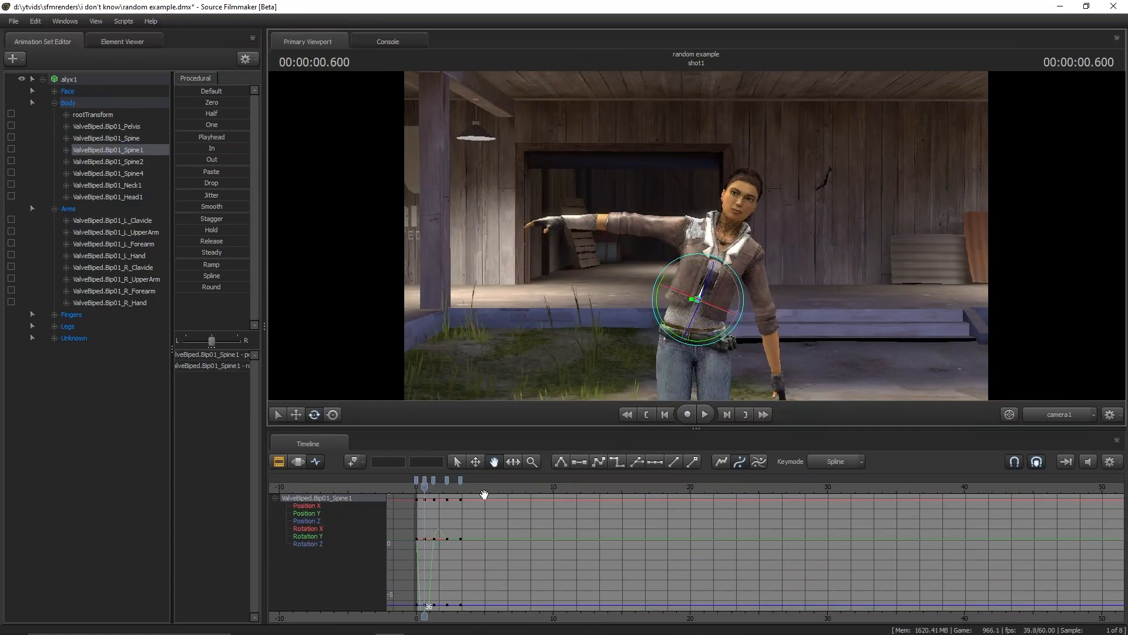
drag(424, 479, 441, 487)
Rotate the Spine1 bone toward the arm at 1.750 s and away from it at 2.733 s, and play back the wave
click(652, 302)
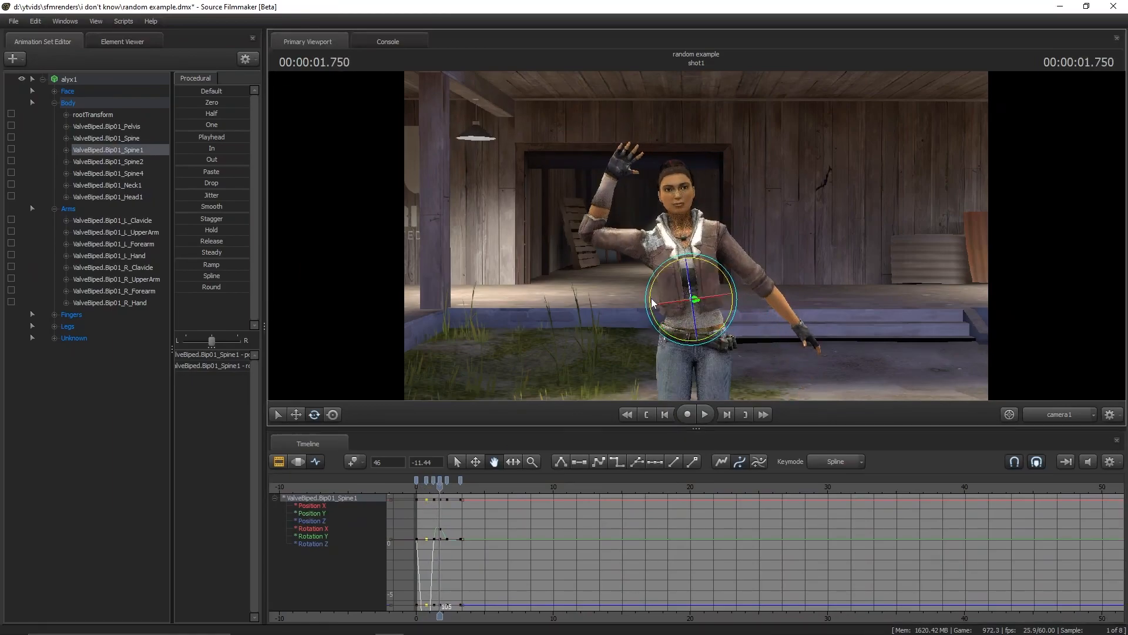
drag(653, 316, 653, 318)
drag(440, 481, 453, 487)
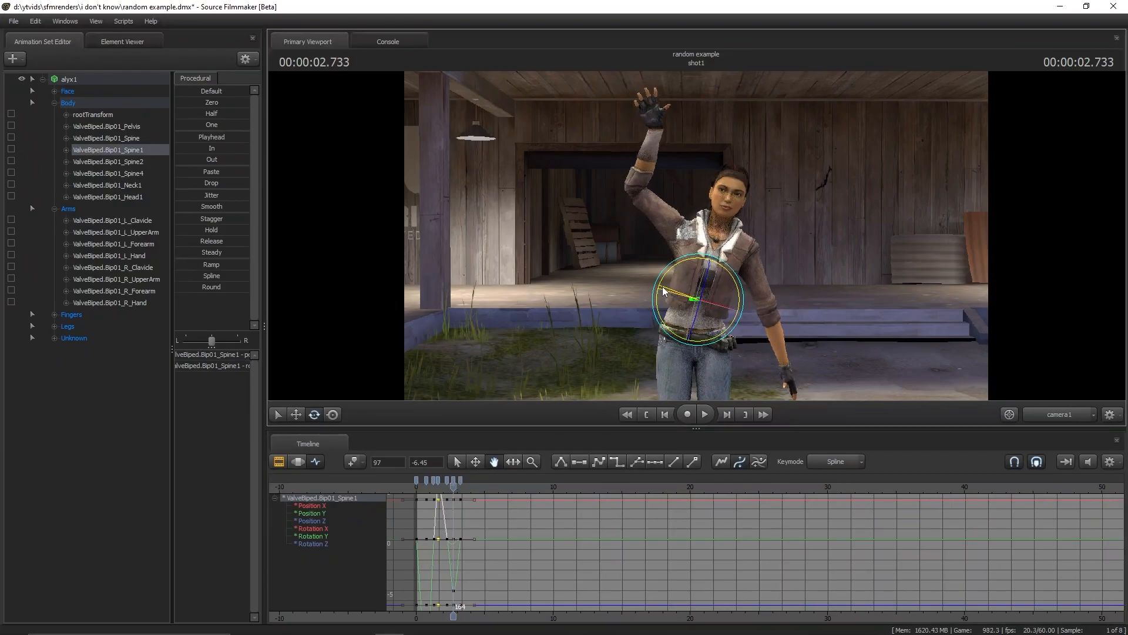
click(704, 415)
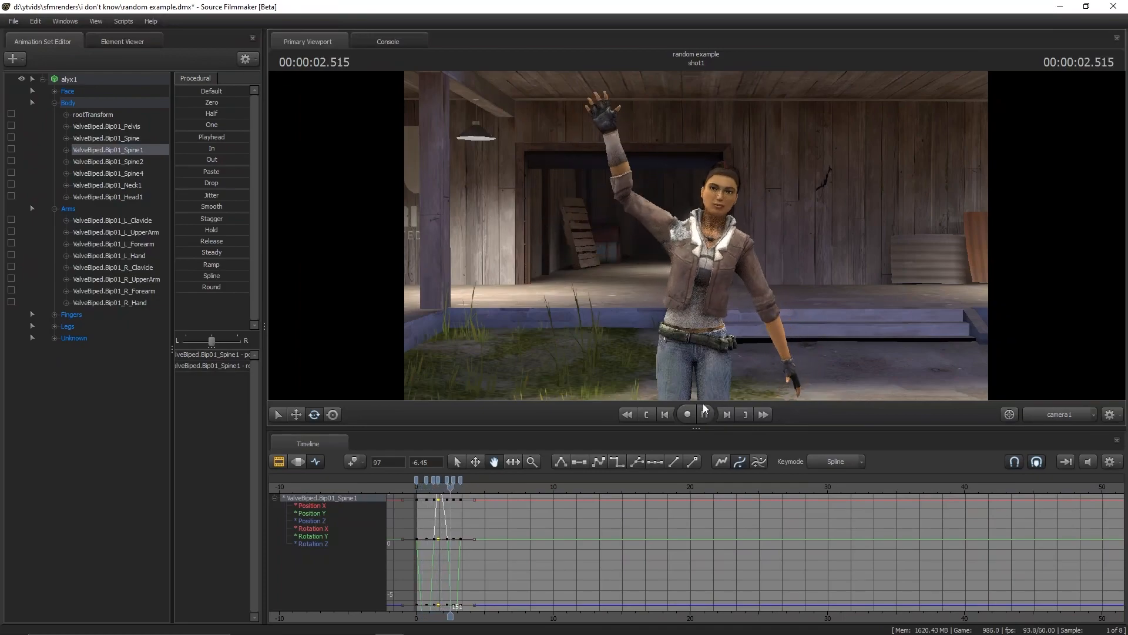
click(705, 415)
click(704, 412)
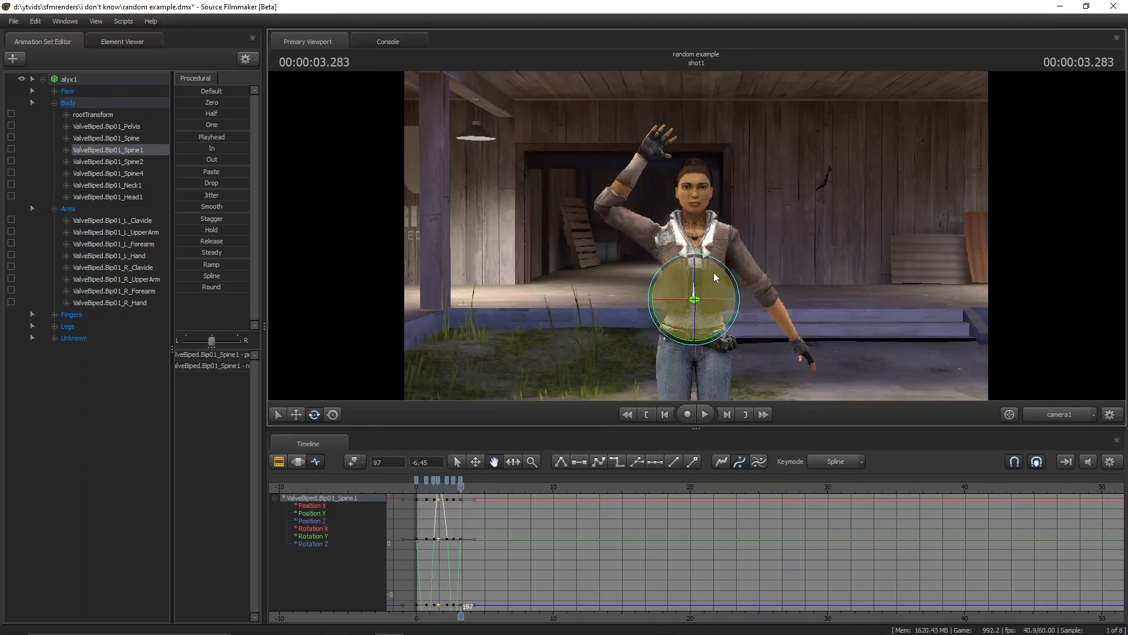
Try rotating the Spine4 bone in the upper chest at 3.283 s, and undo the rotation
click(697, 246)
ctrl+click(695, 232)
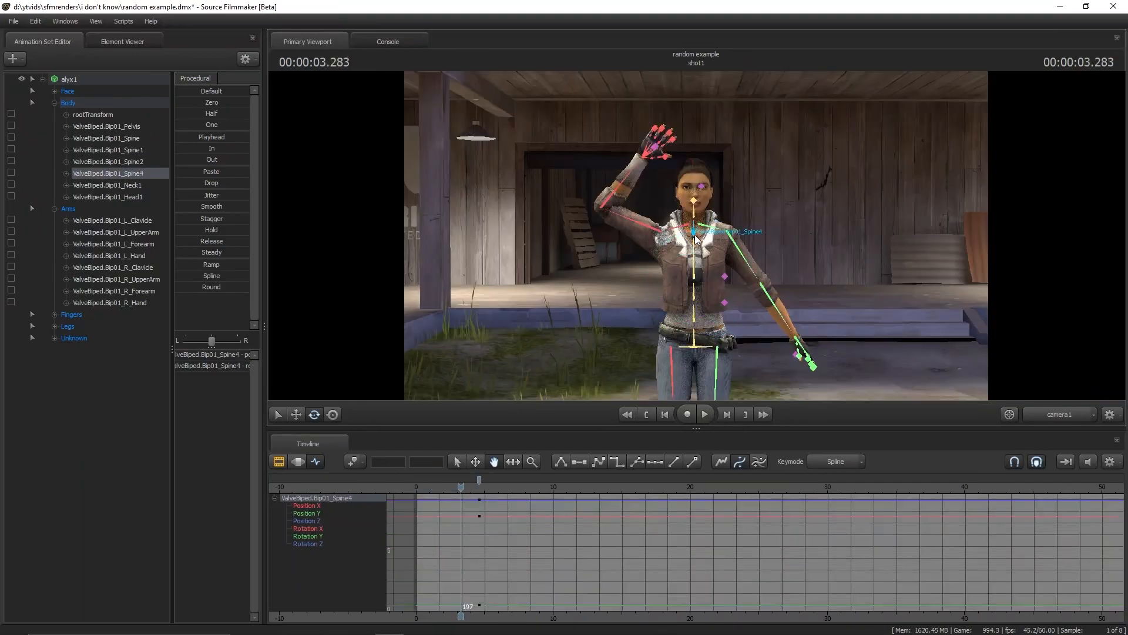
ctrl+click(695, 248)
ctrl+click(695, 230)
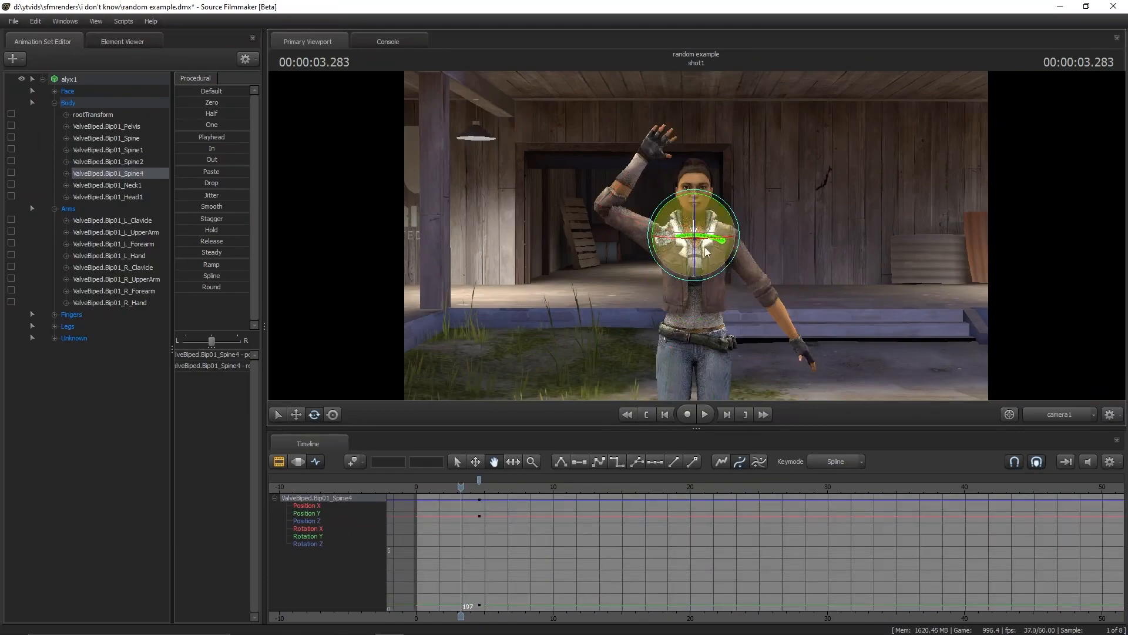
mouse_move(689, 189)
mouse_down()
mouse_move(679, 213)
mouse_move(687, 203)
mouse_up()
key(ctrl+z)
Select the Neck1 bone, delete its keyframe at 4.583 s and return to the first frame
click(696, 213)
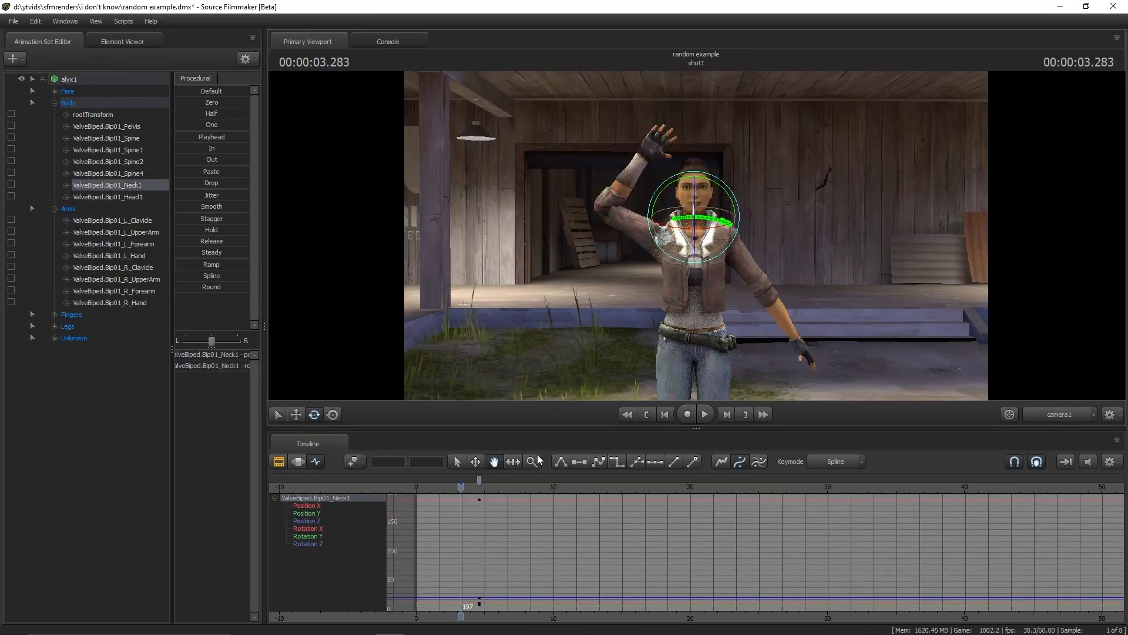
click(479, 477)
key(ctrl+z)
key(ctrl+z)
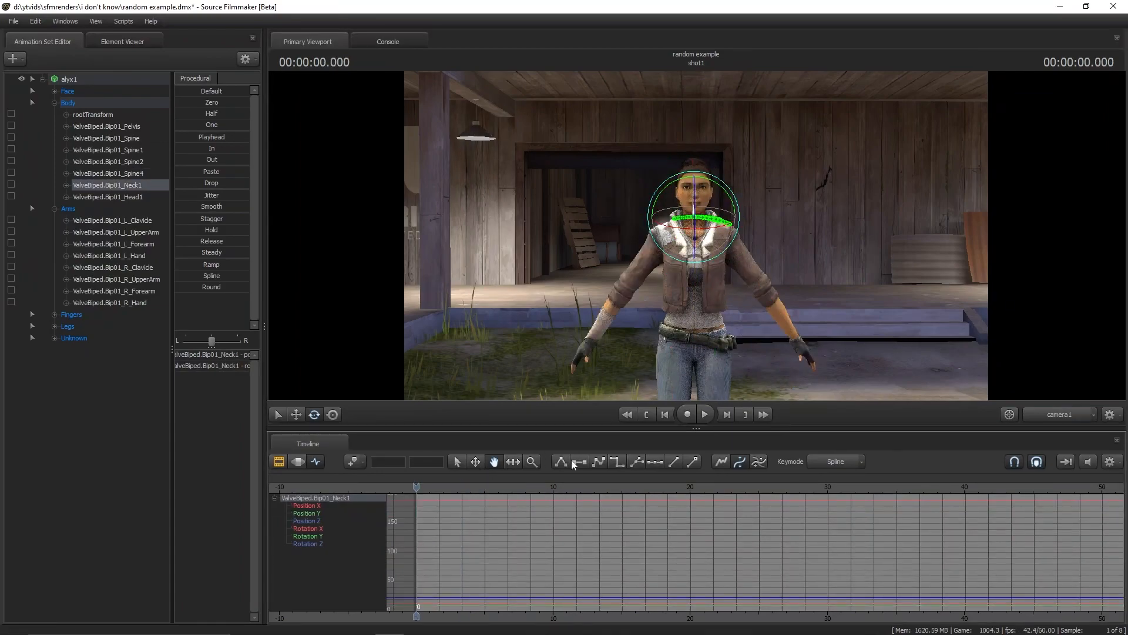
Step through the start of the arm raise and back to examine how the head follows the torso lean
key(Right)
key(Right)
key(Right)
key(Right)
key(Right)
key(Right)
key(Right)
key(Right)
key(Right)
key(Right)
key(Right)
key(Right)
key(Right)
key(Right)
key(Right)
key(Right)
key(Right)
key(Right)
key(Right)
key(Right)
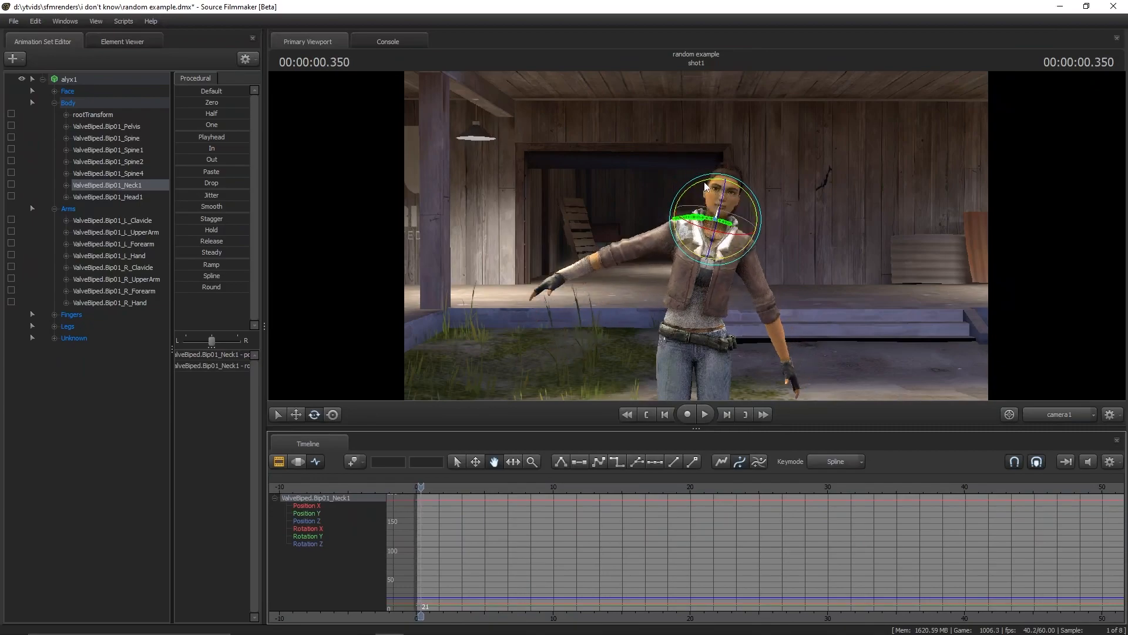
key(Left)
key(Left)
key(Left)
key(Left)
key(Left)
key(Left)
key(Left)
key(Left)
key(Left)
key(Left)
key(Left)
key(Left)
key(Left)
key(Left)
key(Left)
key(Left)
key(Left)
key(Left)
key(Left)
key(Left)
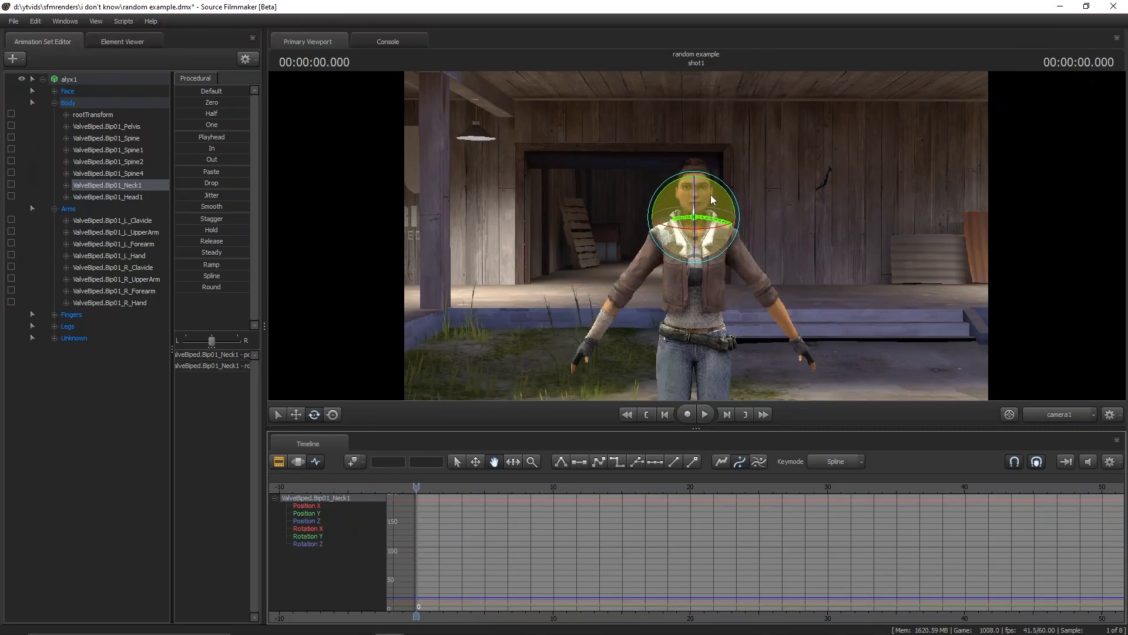
Keyframe the neck bone at the first frame and at about 0.78 s, where the torso leans away from the arm
key(Right)
key(Right)
key(Right)
key(Right)
key(Right)
key(Right)
key(Right)
key(Right)
key(Right)
key(Right)
key(Right)
key(Right)
key(Right)
key(Right)
key(Right)
key(Right)
key(Right)
key(Right)
key(Right)
key(Right)
key(Right)
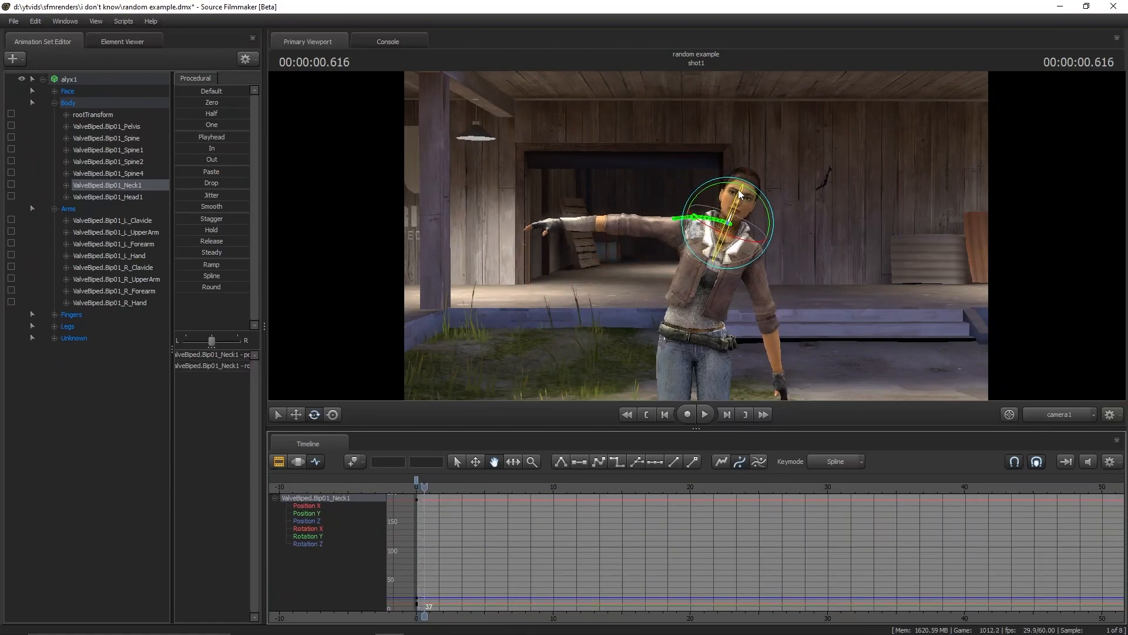
key(Left)
key(Left)
key(Left)
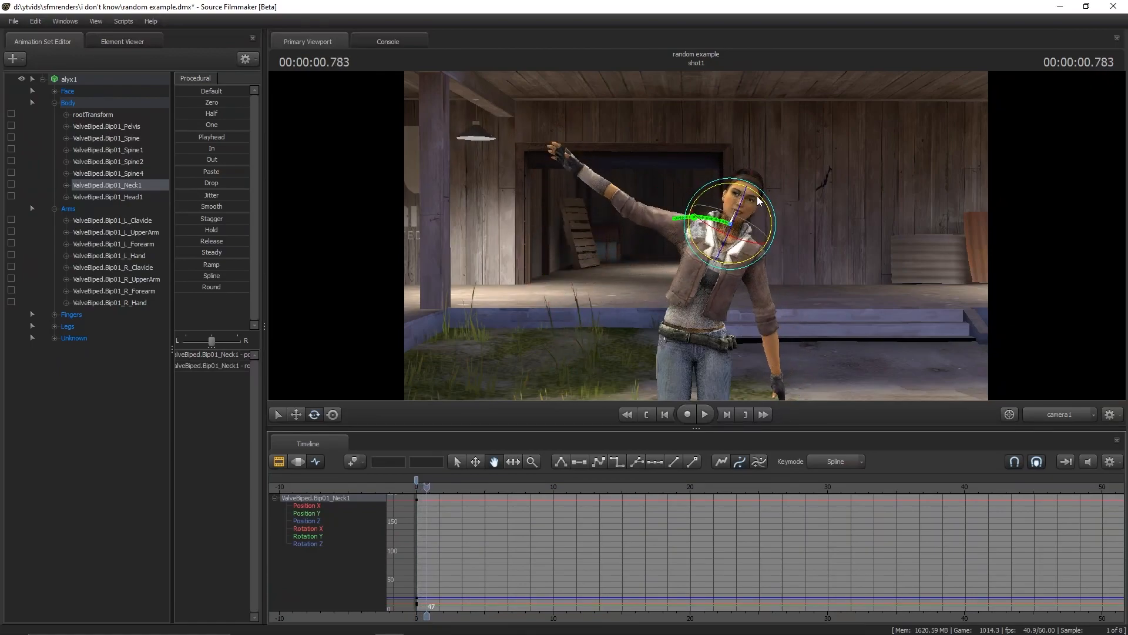
key(Right)
key(Right)
key(Right)
key(Right)
key(Right)
key(Right)
key(Right)
key(Right)
key(Right)
key(Right)
key(Right)
key(Right)
key(Right)
key(Right)
key(Right)
key(Right)
key(Right)
key(Right)
key(Right)
key(Right)
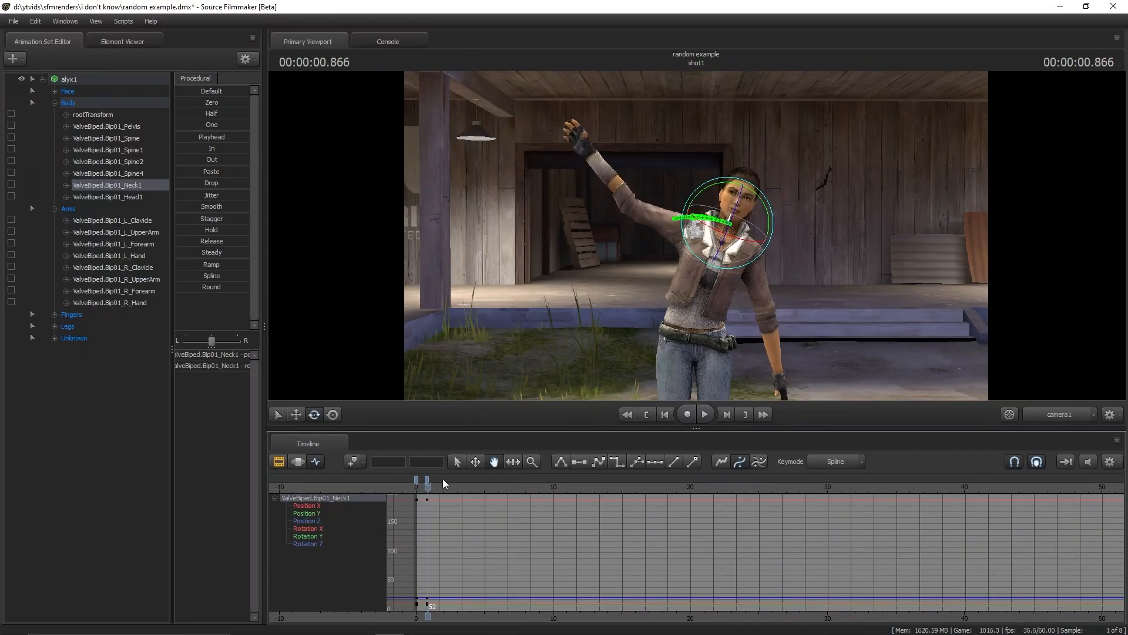
Keyframe the Neck1 bone at about 1.633 s, where the torso leans toward the waving arm
key(Right)
key(Right)
key(Right)
key(Right)
key(Right)
key(Right)
key(Right)
key(Right)
key(Right)
key(Right)
key(Right)
key(Right)
key(Right)
key(Right)
key(Right)
key(Right)
key(Right)
key(Right)
key(Right)
key(Right)
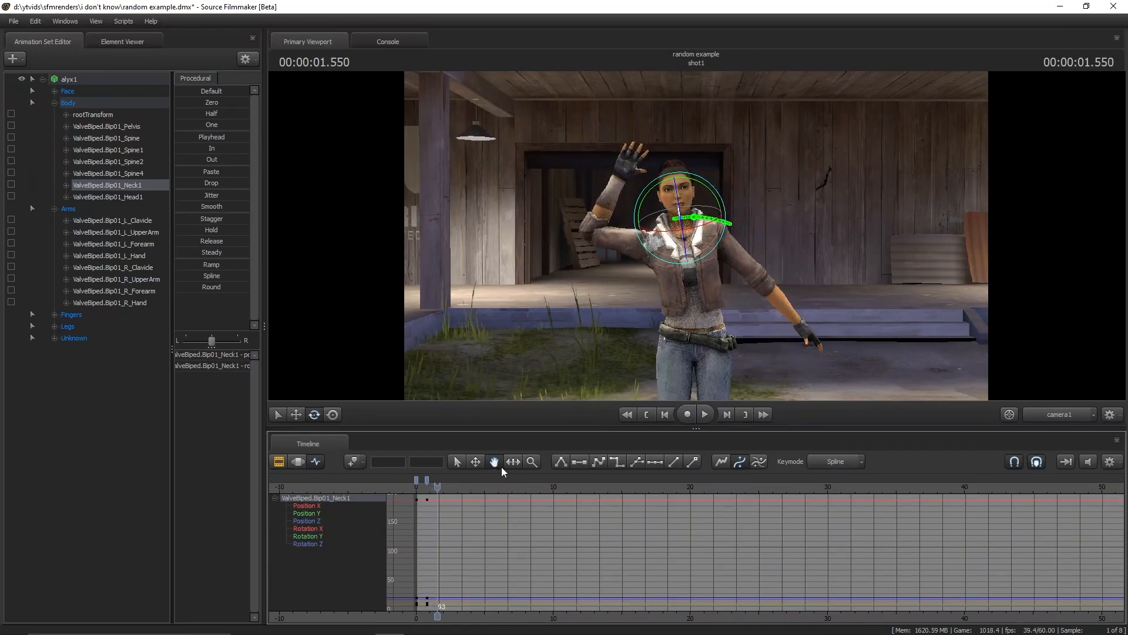
key(Left)
key(Left)
key(Left)
key(Left)
key(Left)
key(Left)
key(Left)
key(Left)
key(Left)
key(Left)
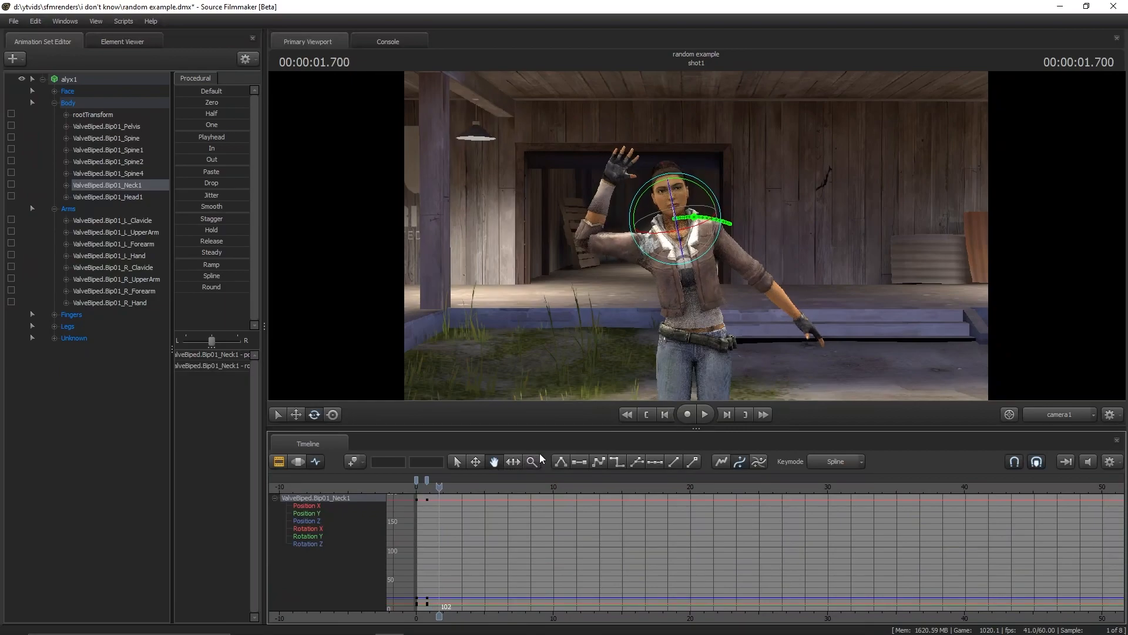
key(Right)
key(Right)
key(Right)
key(Right)
key(Right)
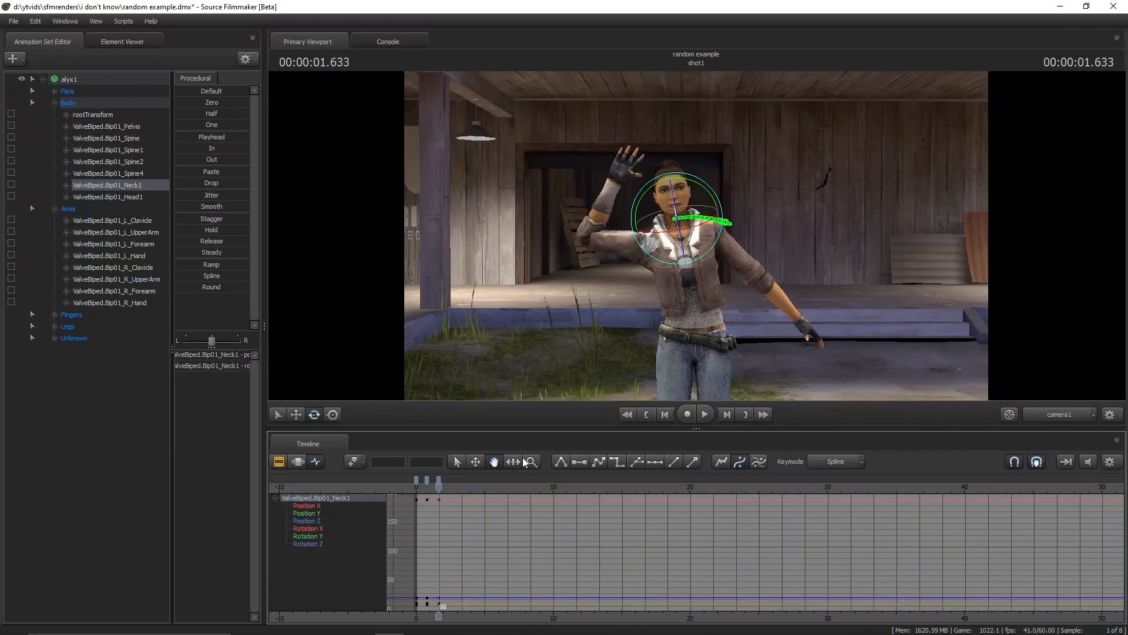
Keyframe the Neck1 bone at about 2.383 s, where the waving arm swings outward again
key(Right)
key(Right)
key(Right)
key(Right)
key(Right)
key(Right)
key(Right)
key(Right)
key(Right)
key(Right)
key(Right)
key(Right)
key(Right)
key(Right)
key(Right)
key(Right)
key(Right)
key(Right)
key(Right)
key(Right)
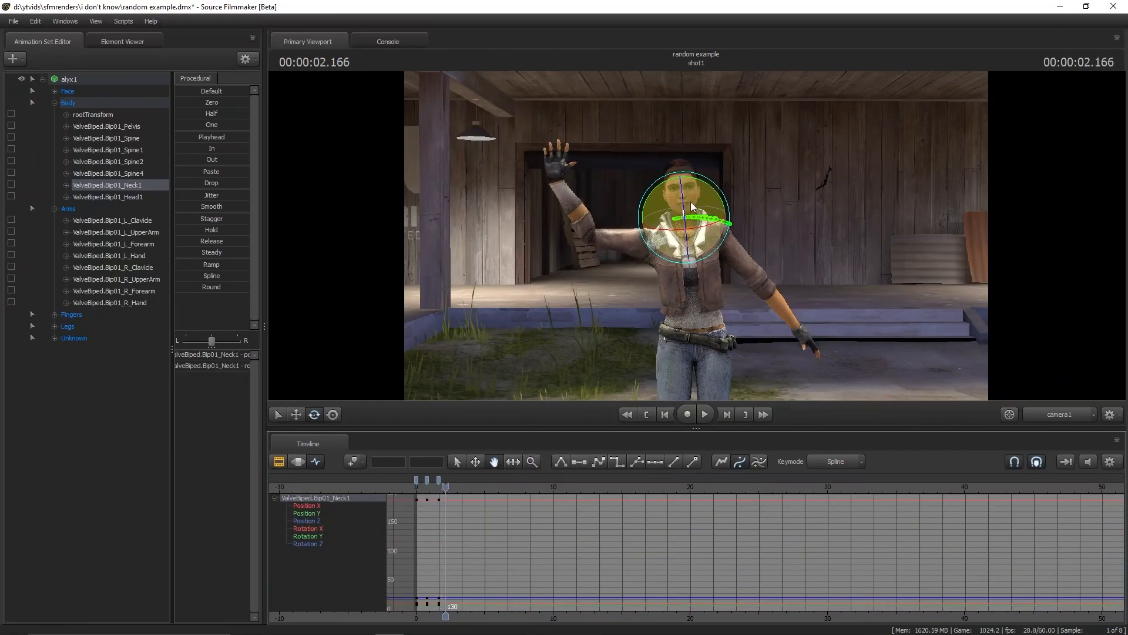
key(Right)
key(Right)
key(Right)
key(Right)
key(Right)
key(Right)
key(Right)
key(Right)
key(Right)
key(Right)
key(Right)
key(Right)
key(Right)
key(Right)
key(Right)
key(Right)
key(Right)
key(Right)
key(Right)
key(Right)
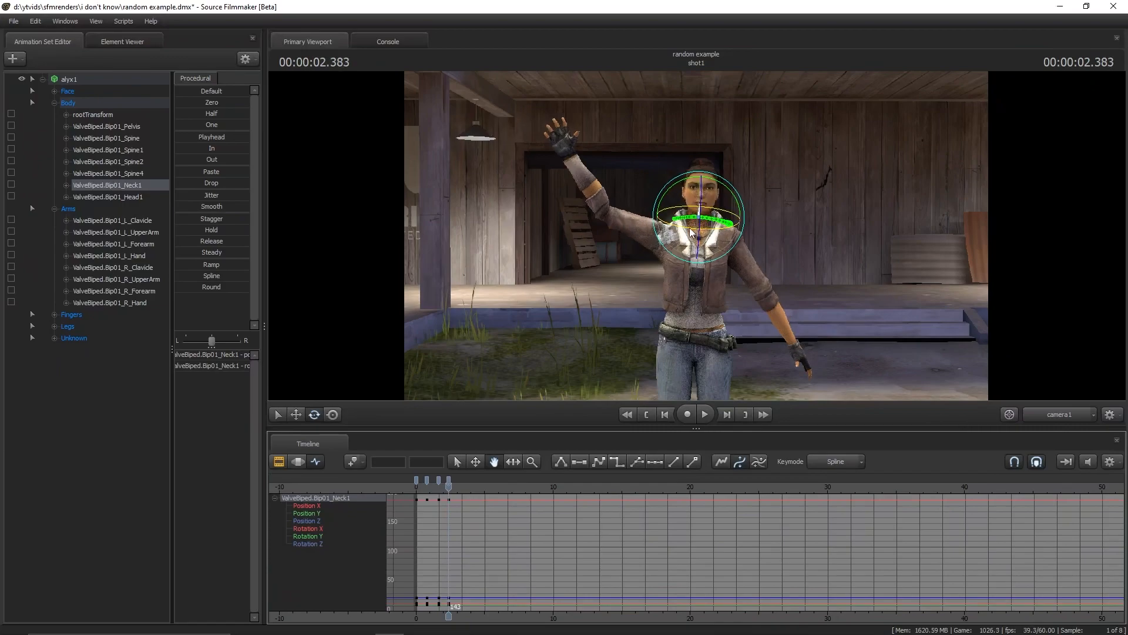
Keyframe the Neck1 bone at about 3.216 s, where the hand swings back above the head
key(Right)
key(Right)
key(Right)
key(Right)
key(Right)
key(Right)
key(Right)
key(Right)
key(Right)
key(Right)
key(Right)
key(Right)
key(Right)
key(Right)
key(Right)
key(Right)
key(Right)
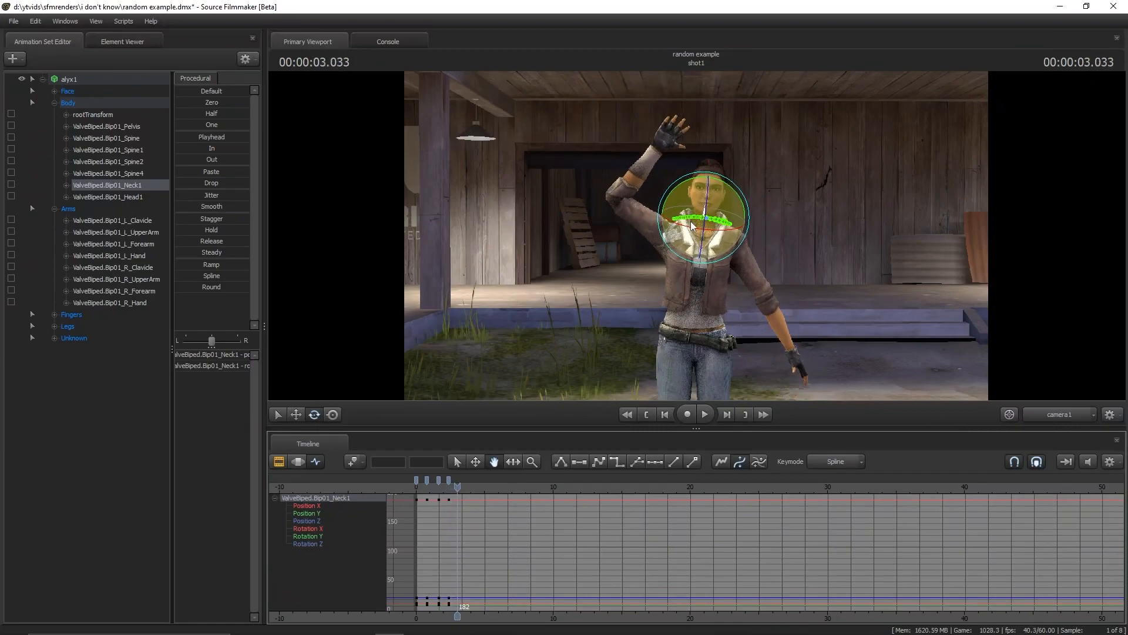
click(692, 227)
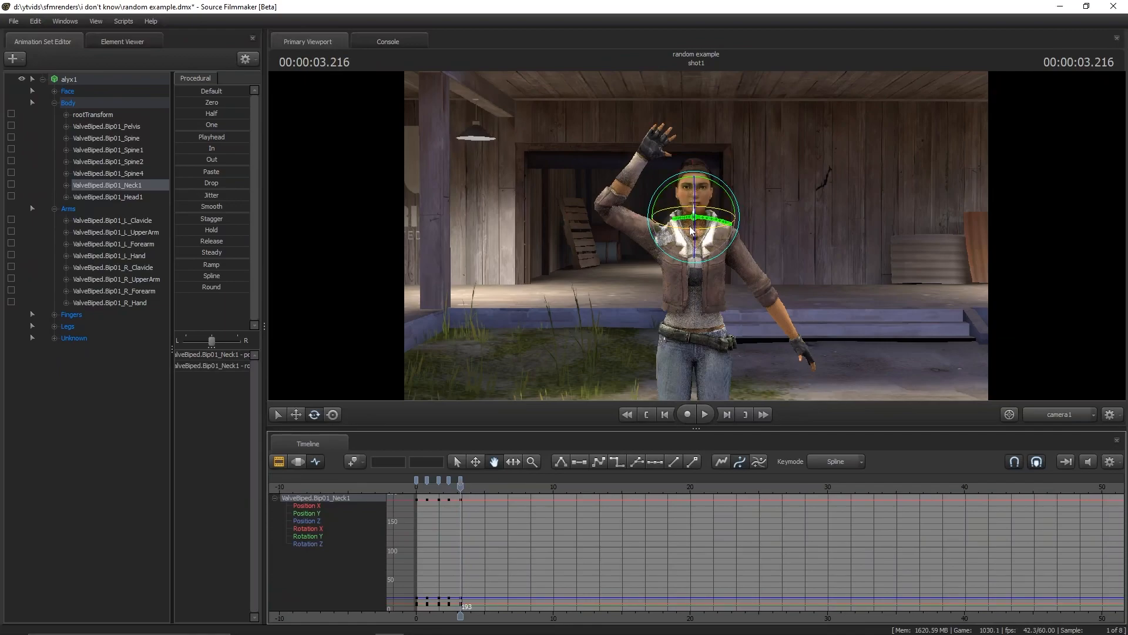
Return to the start of the arm raise and add an in-between Neck1 keyframe at about 0.4 s
drag(463, 485, 420, 491)
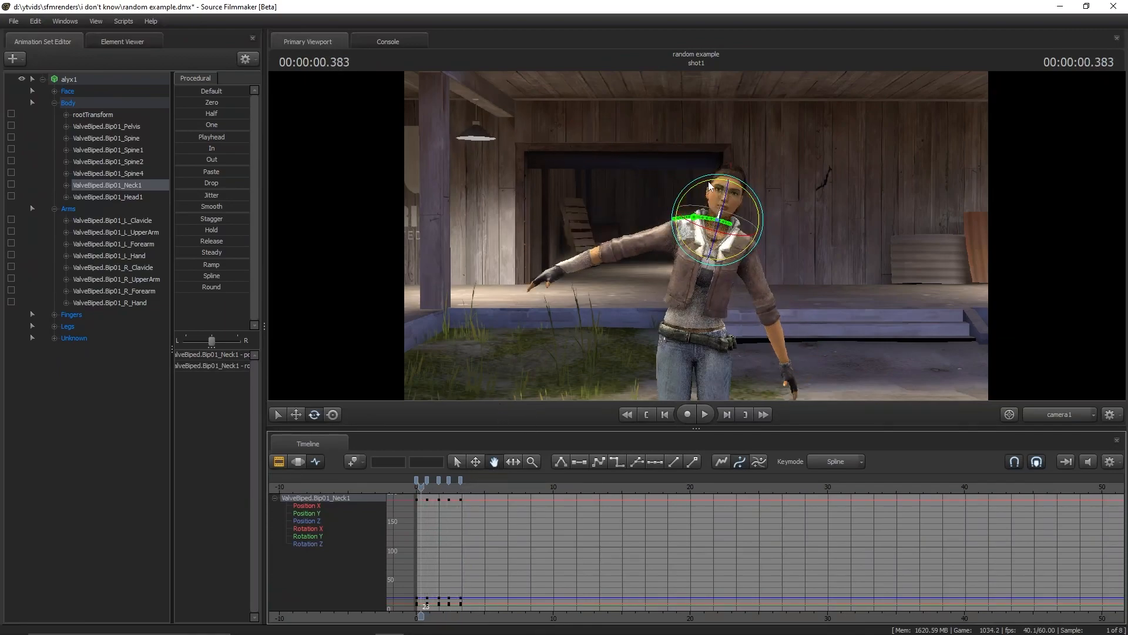
key(Left)
key(Left)
key(Left)
key(Left)
key(Left)
key(Left)
key(Left)
key(Left)
key(Left)
key(Left)
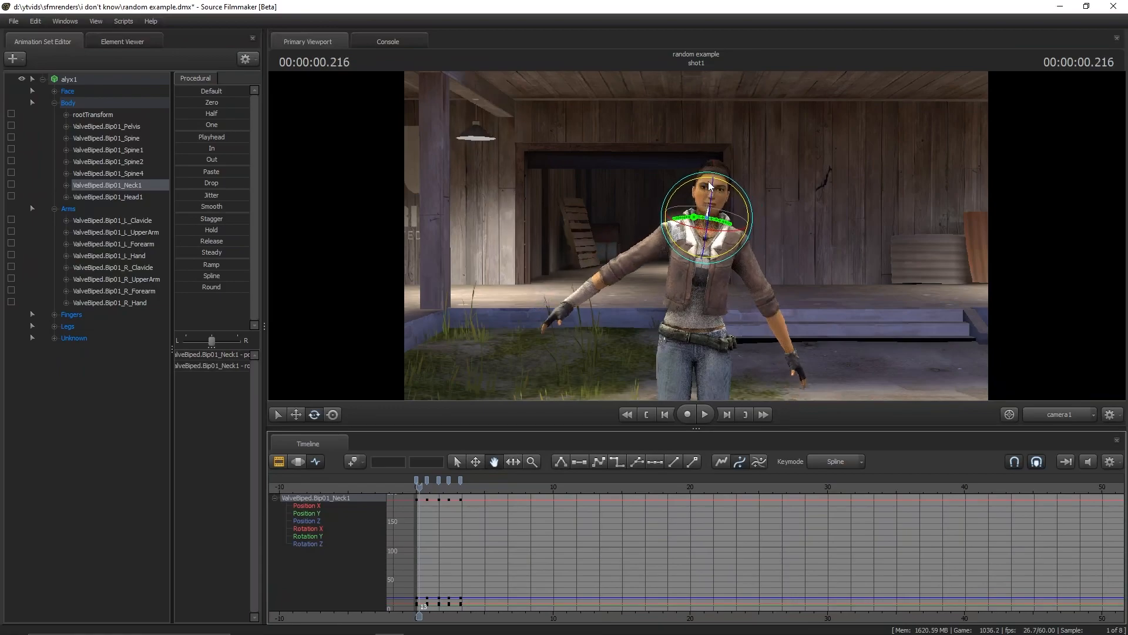
key(Right)
key(Right)
key(Right)
key(Right)
key(Right)
key(Right)
key(Right)
key(Right)
key(Right)
key(Right)
key(Right)
key(Right)
key(Right)
key(Right)
key(Right)
key(Right)
key(Right)
key(Right)
key(Right)
key(Right)
key(Right)
key(Right)
key(Right)
key(Right)
key(Right)
key(Right)
key(Left)
key(Left)
key(Left)
key(Left)
key(Left)
key(Left)
key(Left)
key(Left)
key(Left)
key(Left)
key(Left)
key(Left)
key(Left)
key(Left)
key(Left)
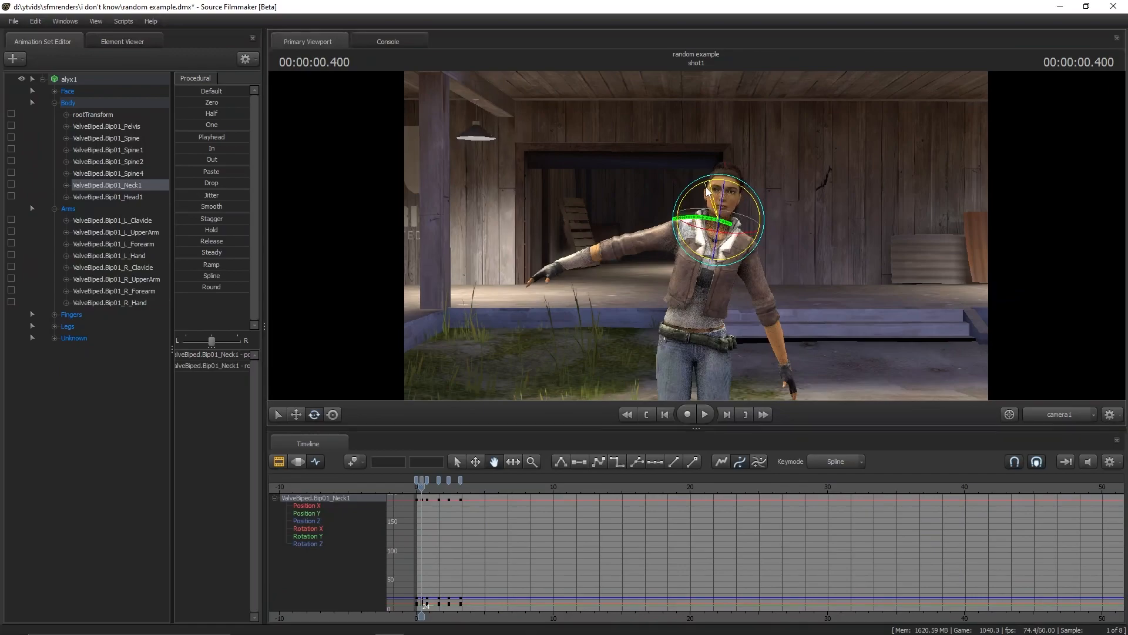
Adjust the Neck1 bone's rotation at the 0.4 s keyframe and play back the animation to check it
drag(703, 190, 701, 242)
key(space)
key(space)
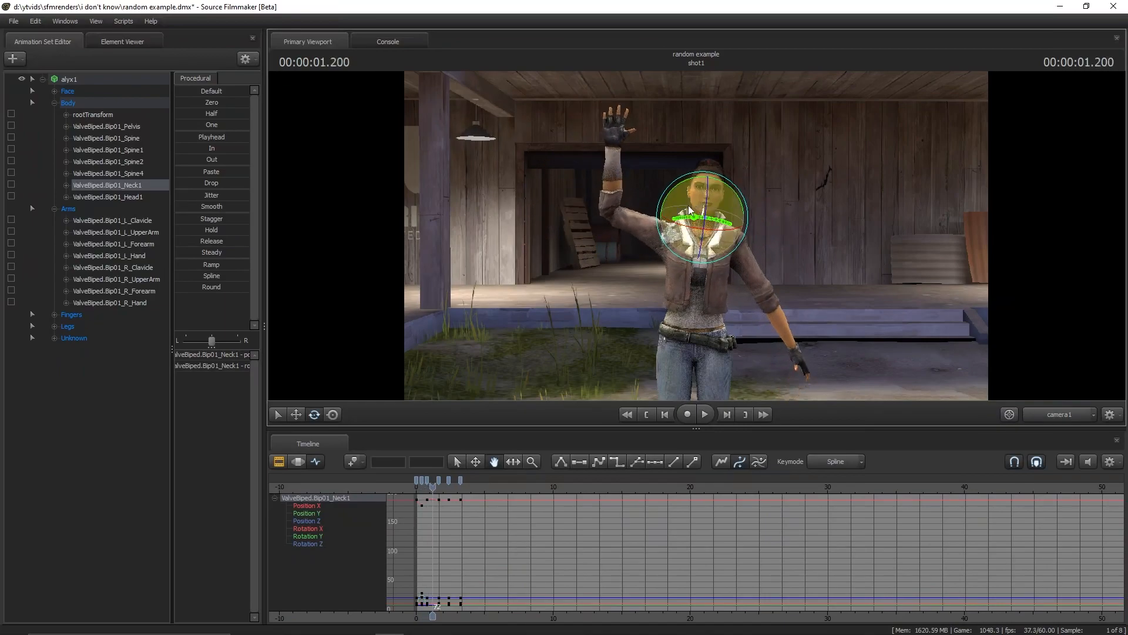
Rotate the Neck1 bone at about 1.333 s to add an in-between keyframe as the arm swings outward
key(space)
key(space)
key(Left)
key(Left)
key(Left)
key(Left)
key(Left)
key(Left)
key(Left)
key(Left)
key(Left)
key(Left)
key(Left)
key(Left)
key(Left)
key(Left)
key(Left)
key(Left)
key(Left)
key(Left)
key(Left)
key(Left)
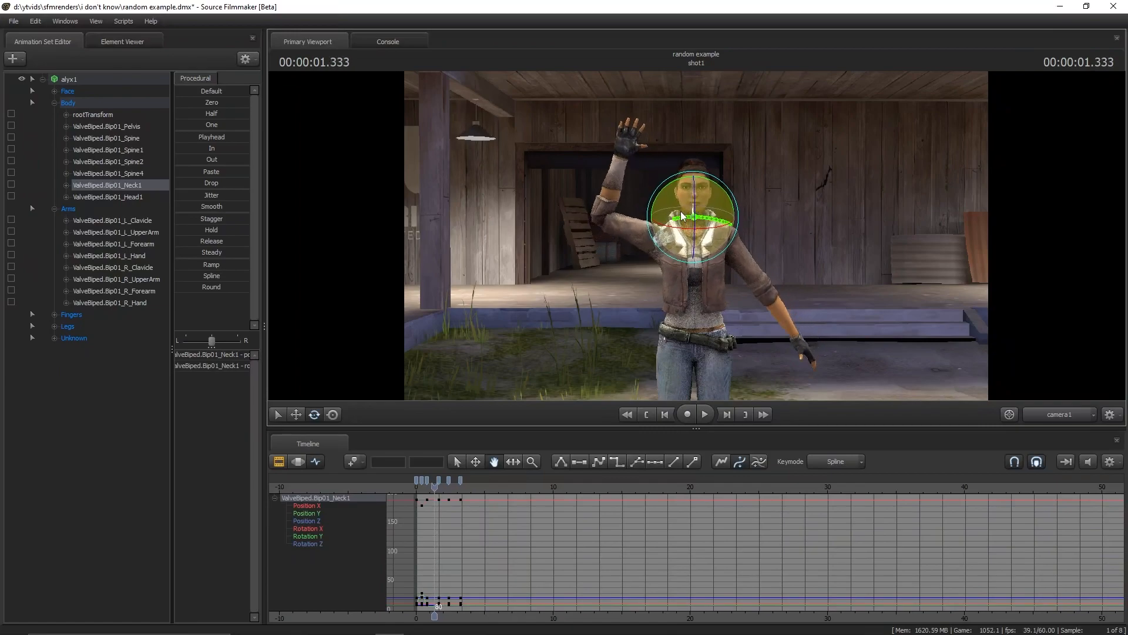
drag(683, 212, 687, 182)
Add further in-between Neck1 rotation keyframes at about 2.1 s and 2.583 s to follow the torso's sway
key(space)
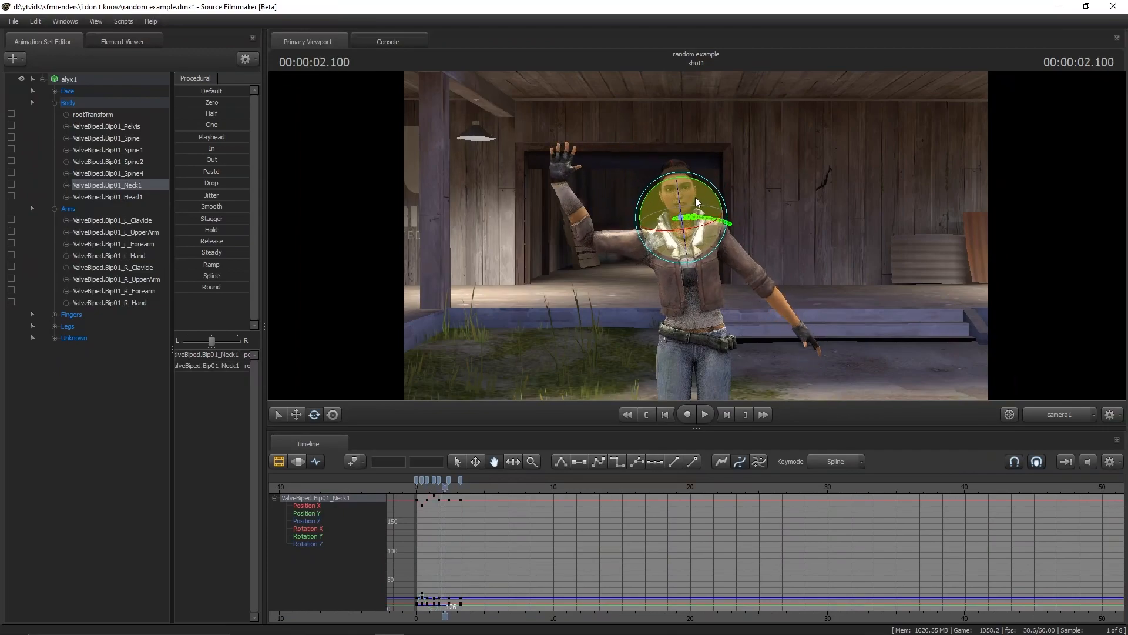
mouse_move(693, 200)
mouse_down()
mouse_move(697, 182)
mouse_move(697, 199)
mouse_up()
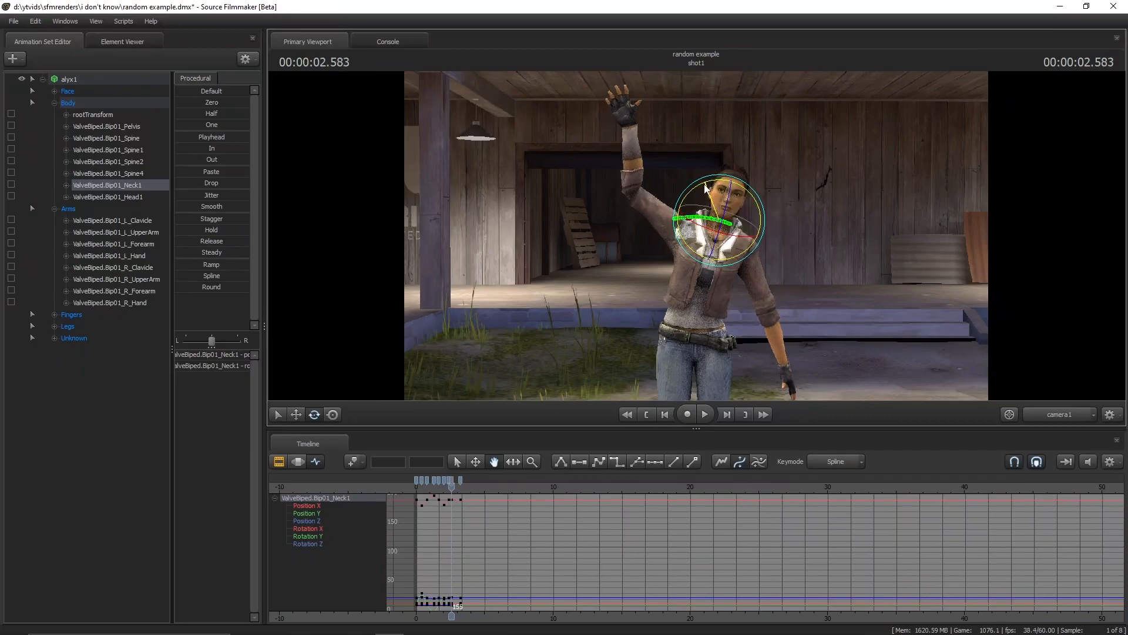
drag(695, 190, 702, 183)
Play back the waving animation from the beginning to check the refined neck motion
key(Home)
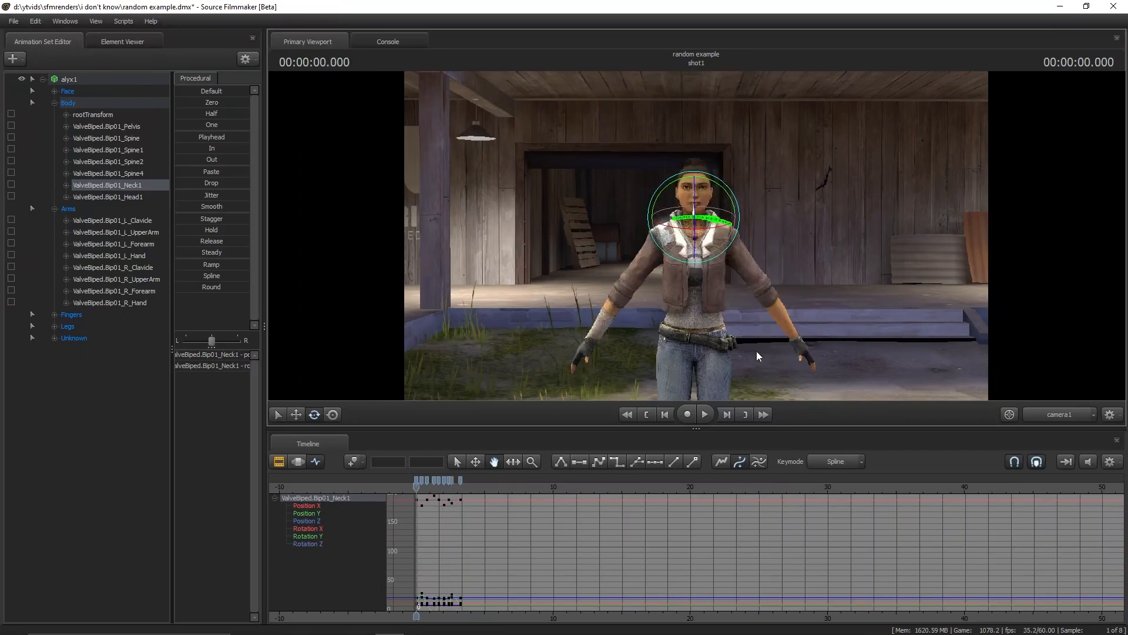
click(704, 414)
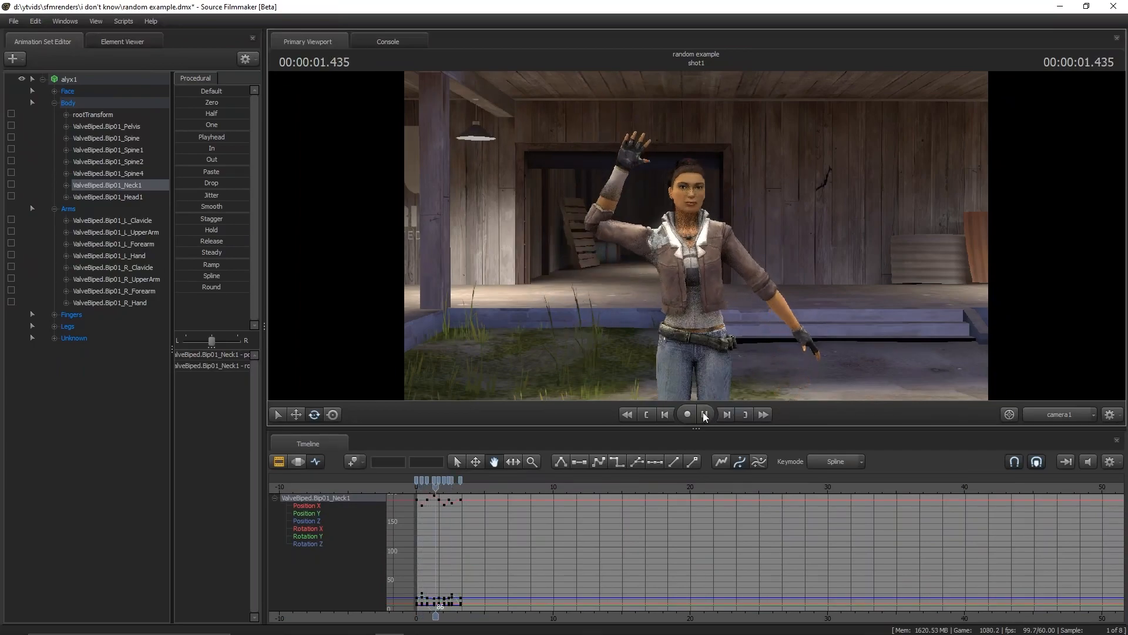
click(704, 413)
key(Home)
click(704, 414)
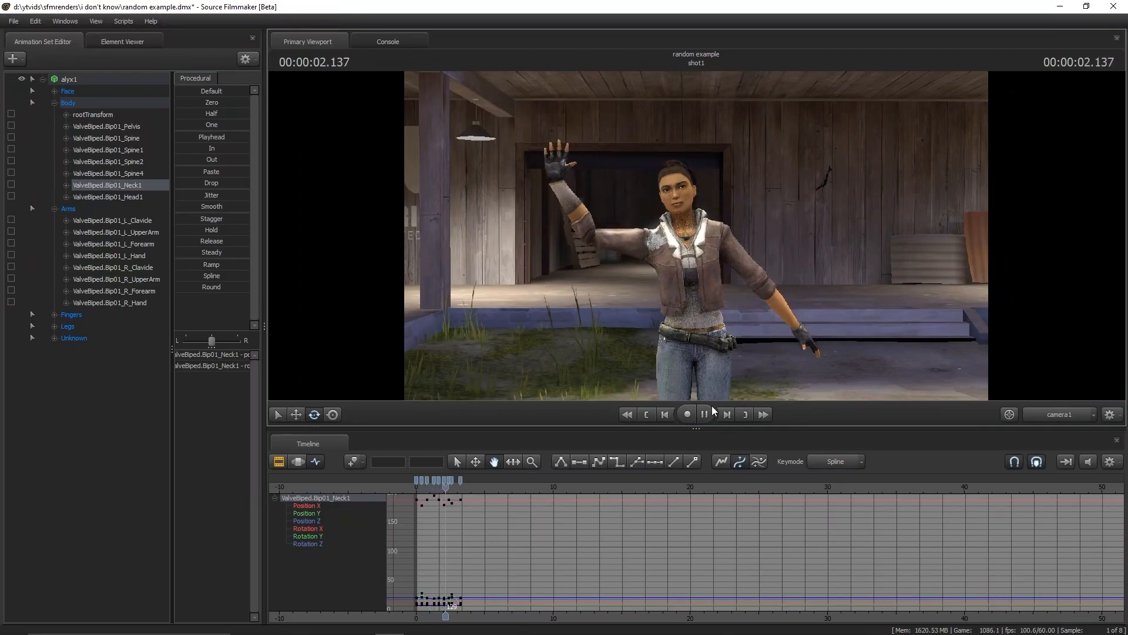
click(705, 413)
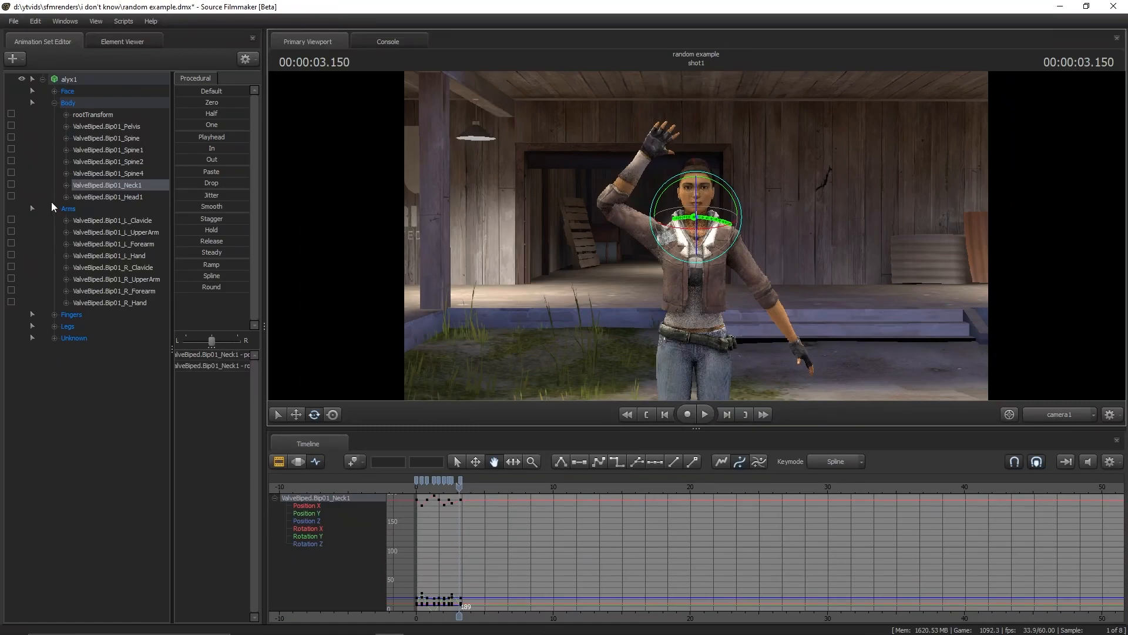
Create an animation set for the existing camera1 element and select it
click(20, 64)
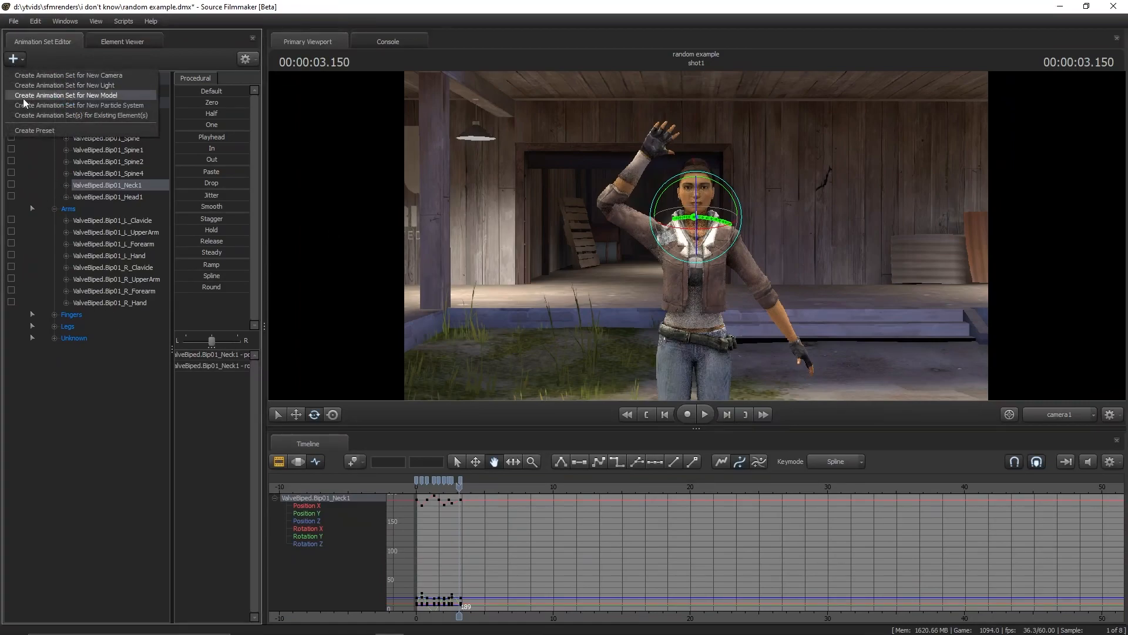
click(97, 115)
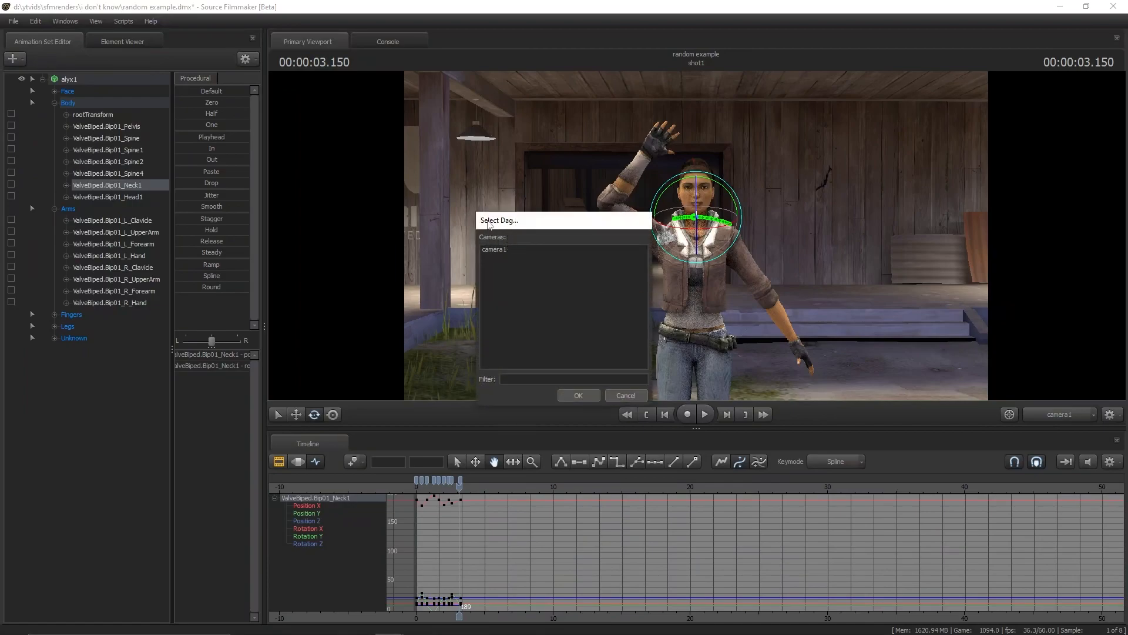
click(578, 395)
click(77, 349)
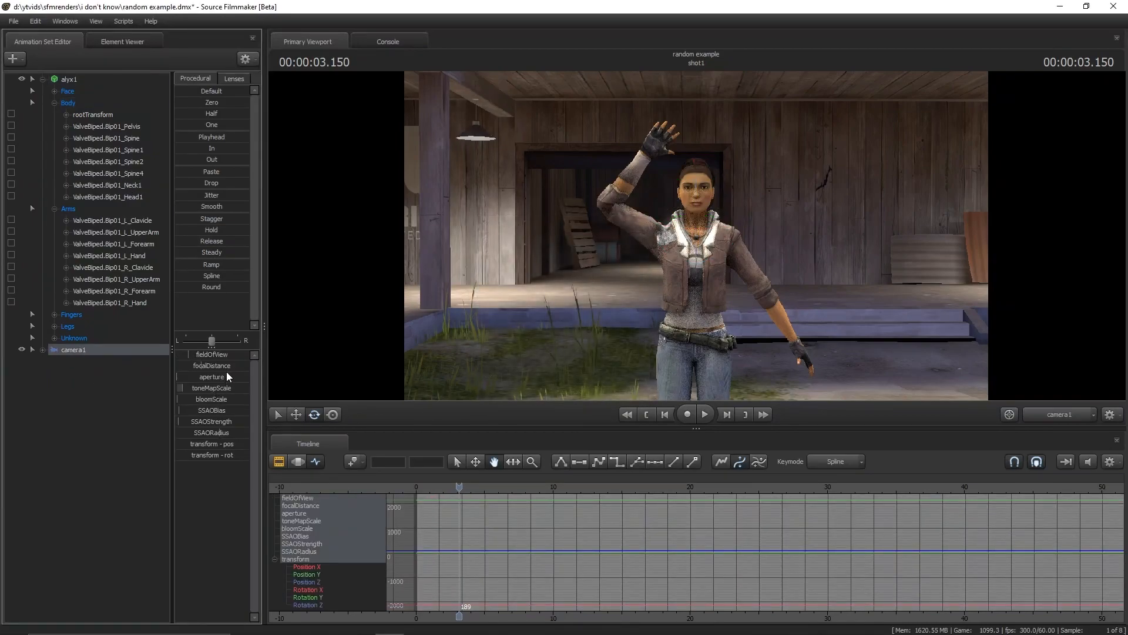
Switch to the Motion Editor and reduce the bloomScale of camera1
click(298, 462)
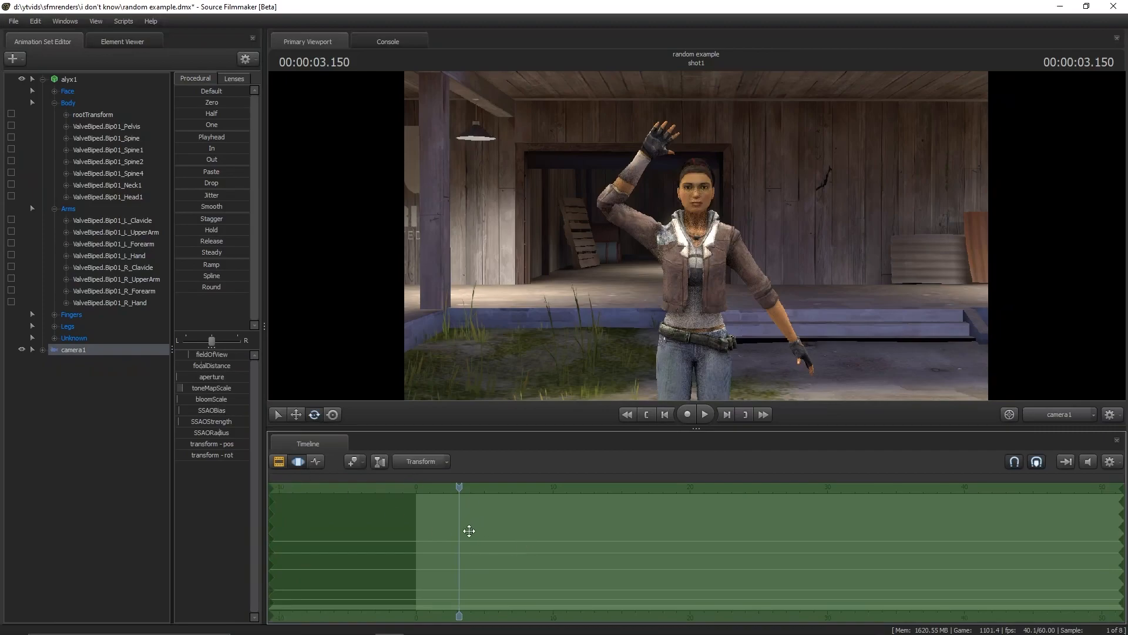
drag(229, 400, 218, 400)
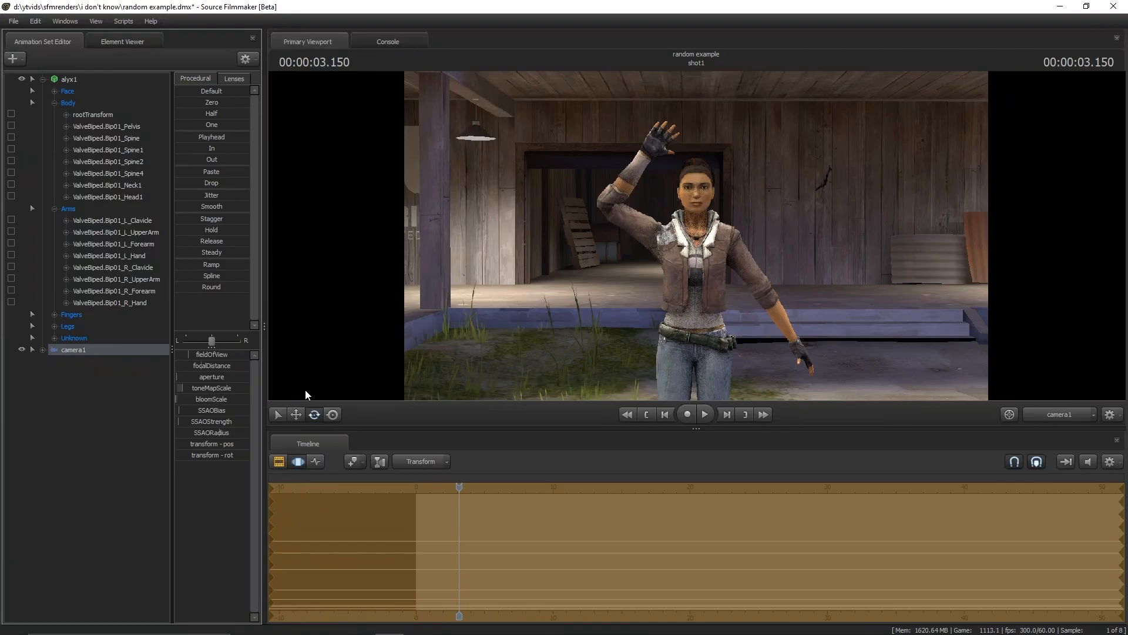
key(alt)
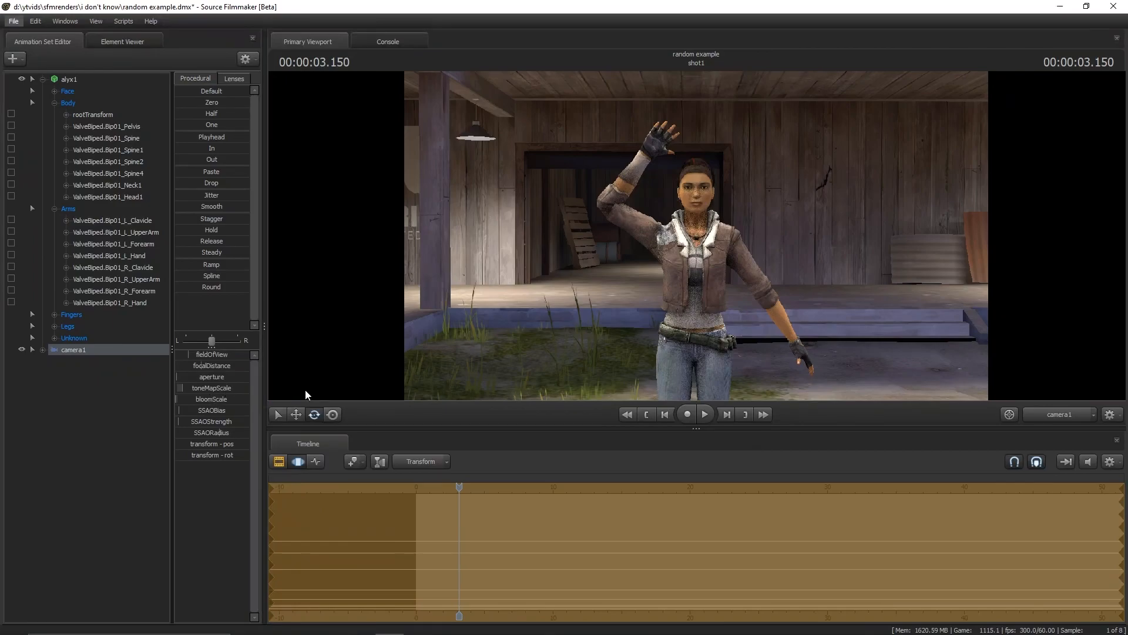